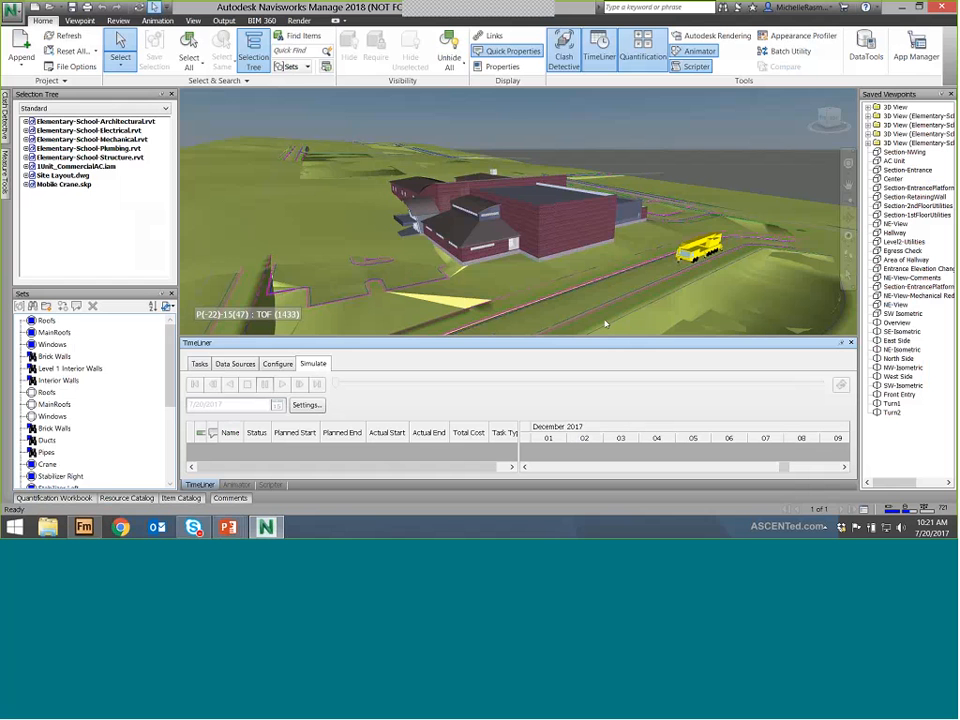
Examine the existing ground and composite finished-grade surfaces of Site Layout.dwg by selecting each one, then clear the selection
click(350, 216)
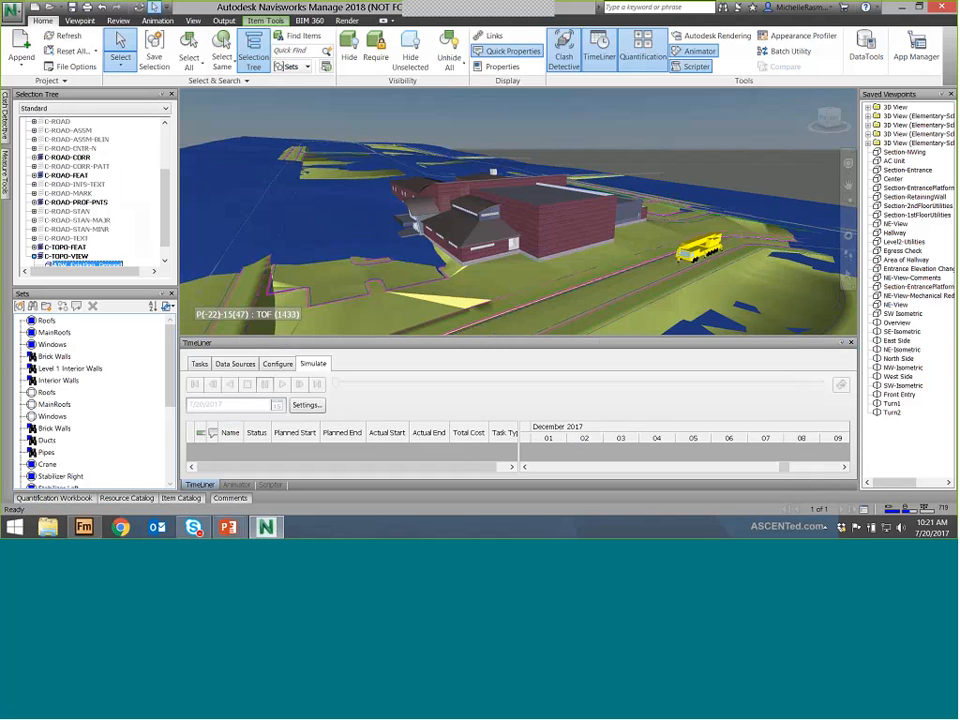
click(513, 280)
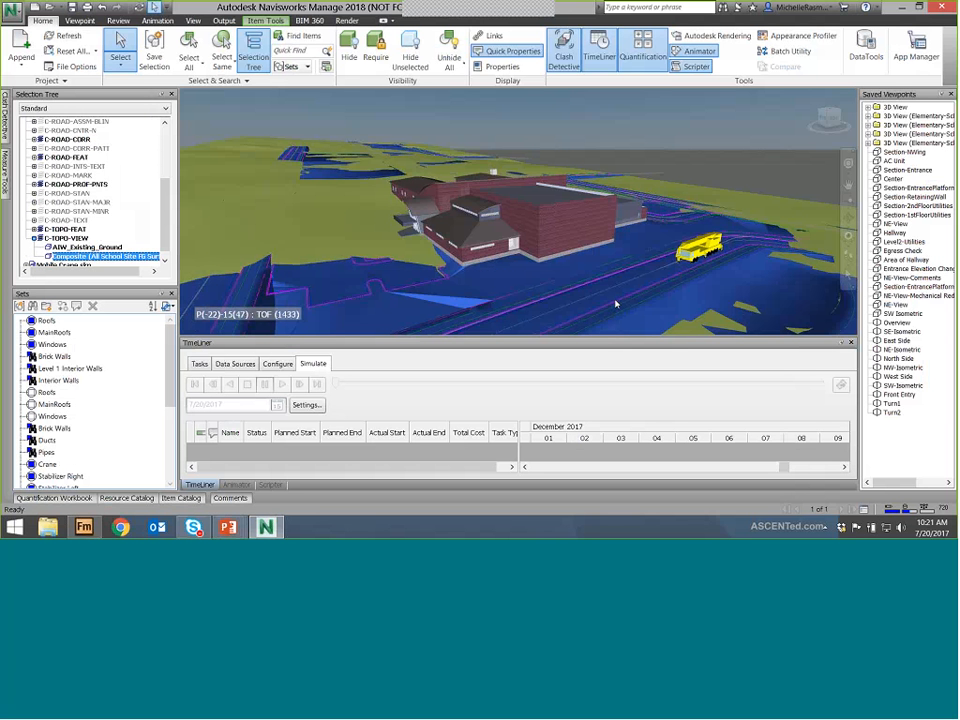
mouse_move(616, 303)
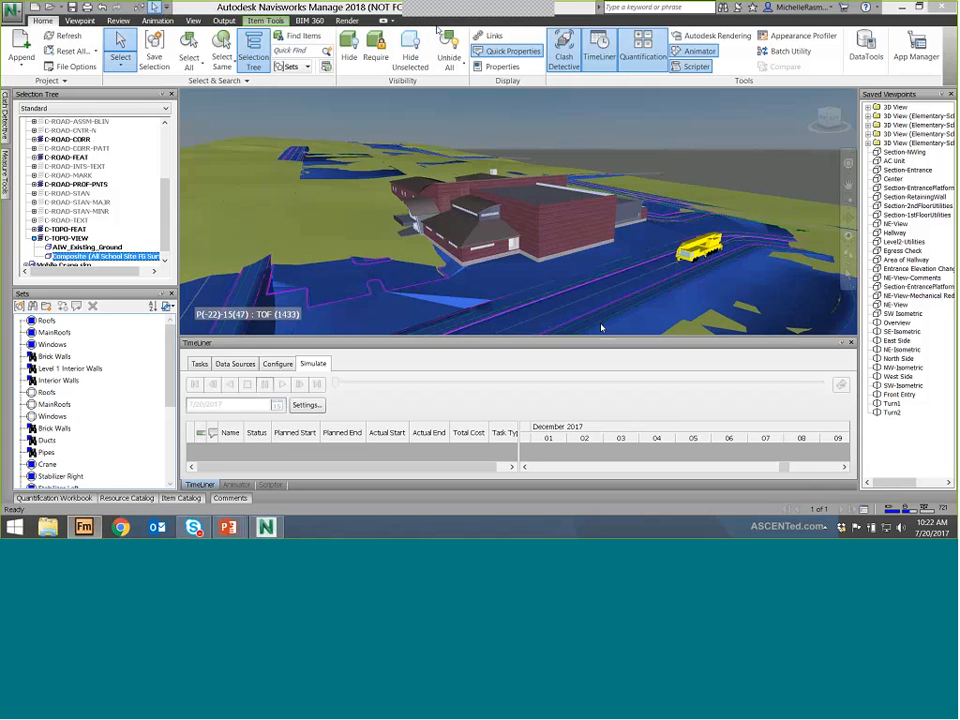
drag(165, 183, 168, 118)
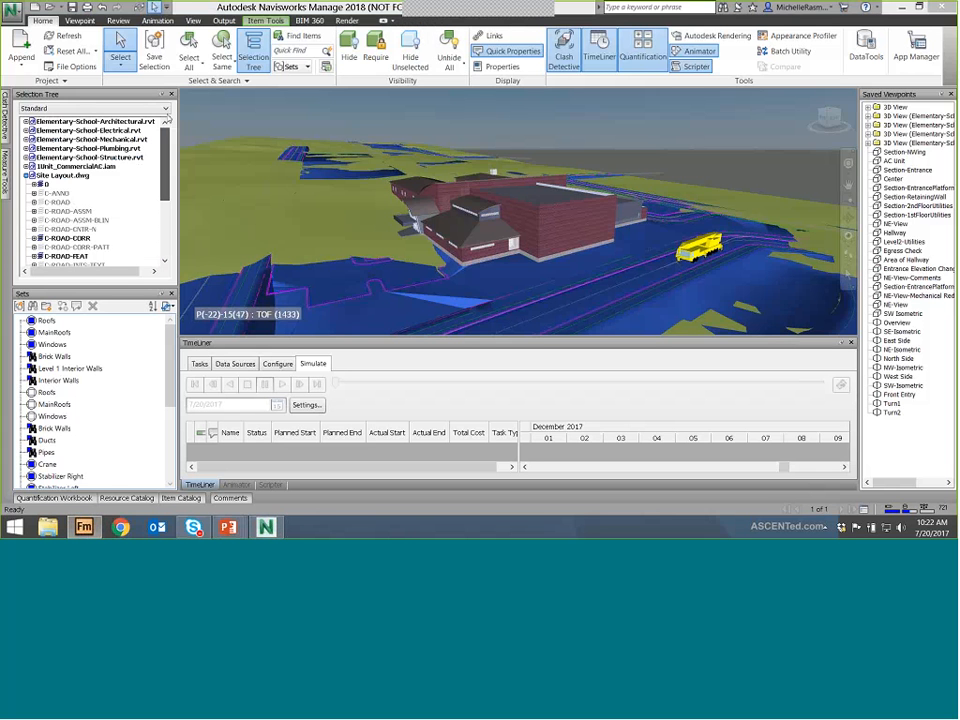
mouse_move(504, 196)
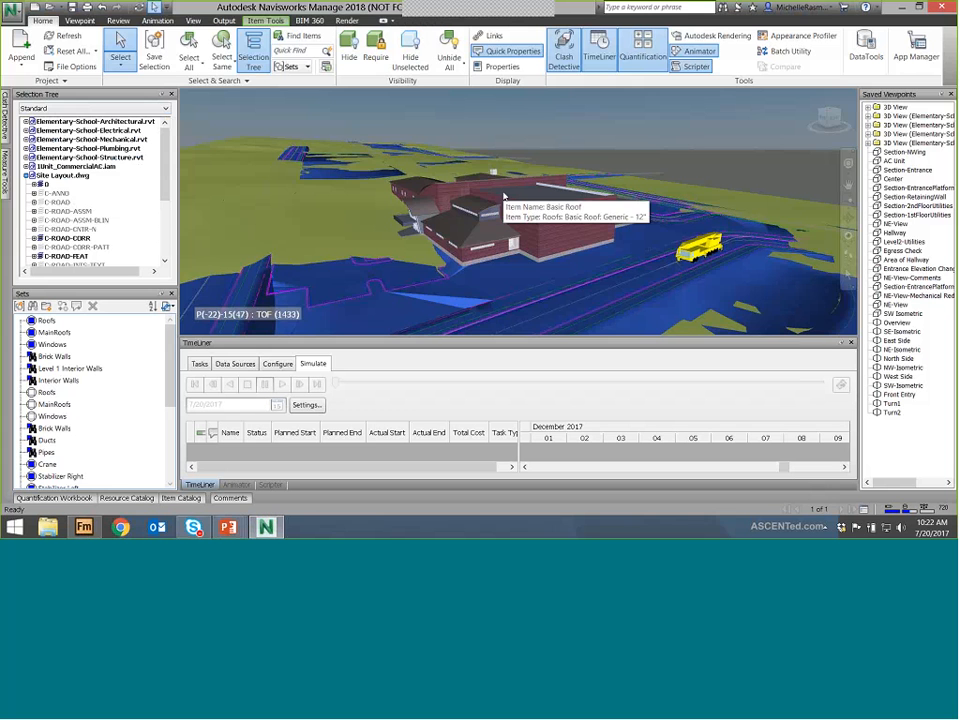
key(Escape)
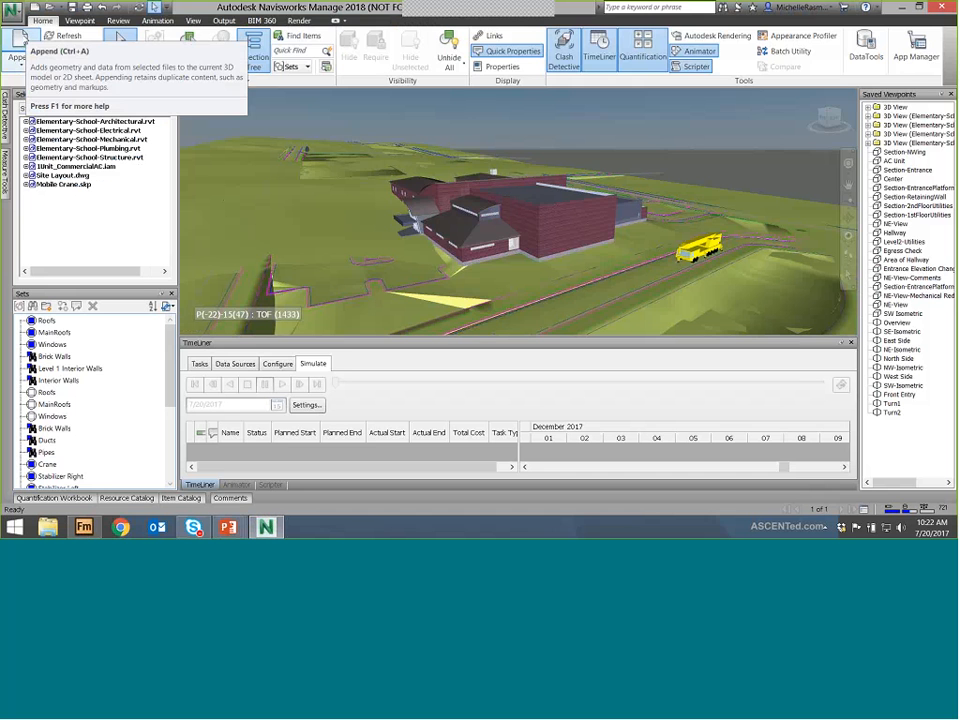
Append CorridorSolids.dwg from the Scheduling folder of the Navisworks BIM Practice Files to the model
click(19, 38)
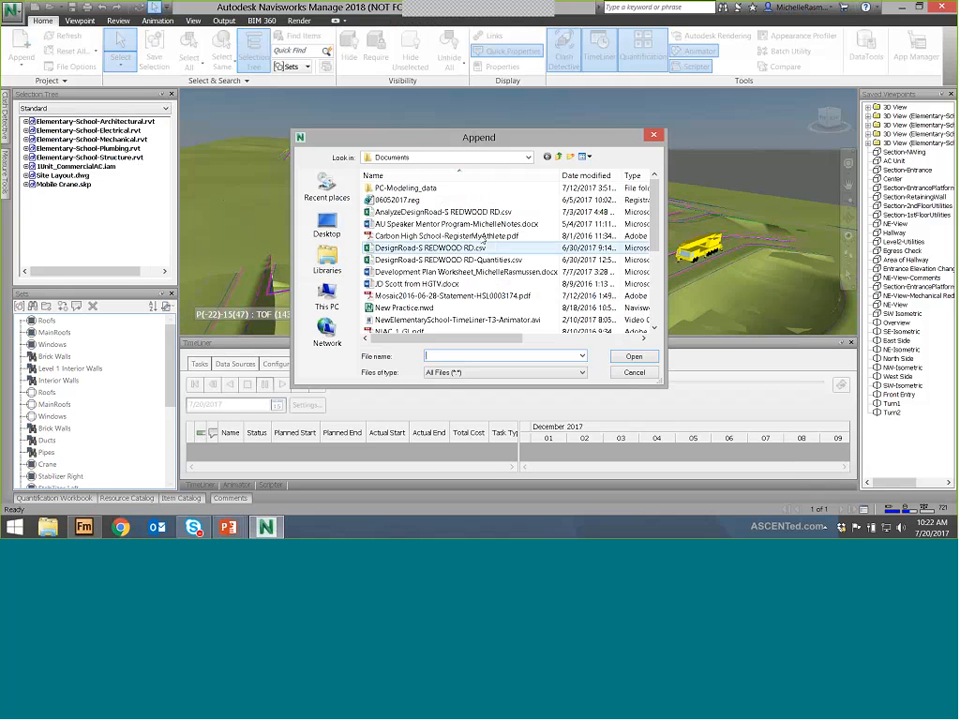
click(327, 262)
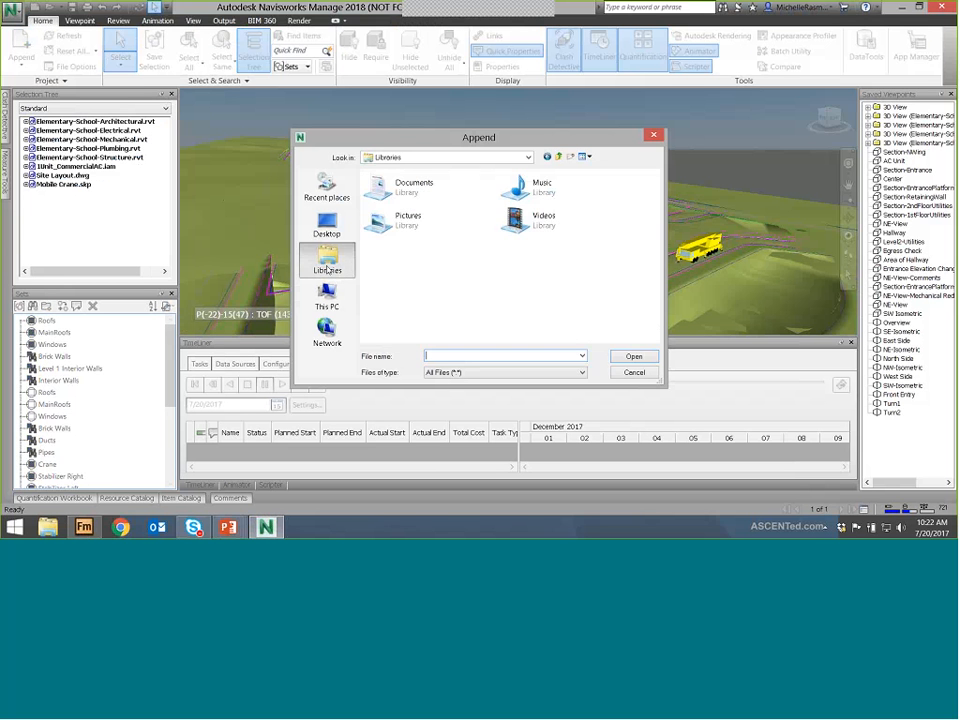
click(327, 296)
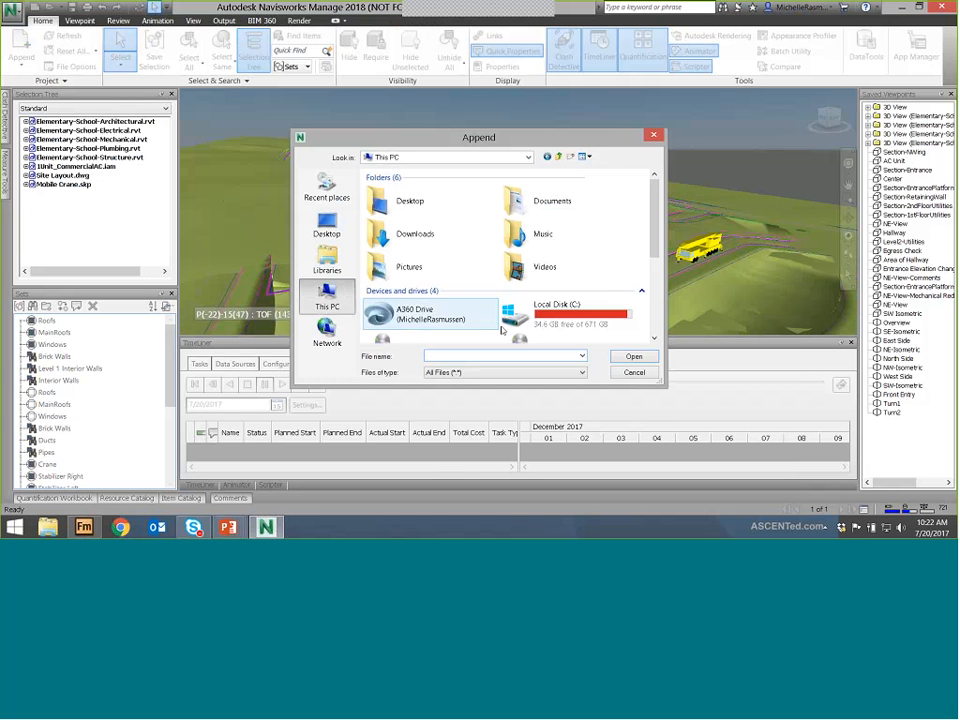
double_click(538, 320)
double_click(482, 319)
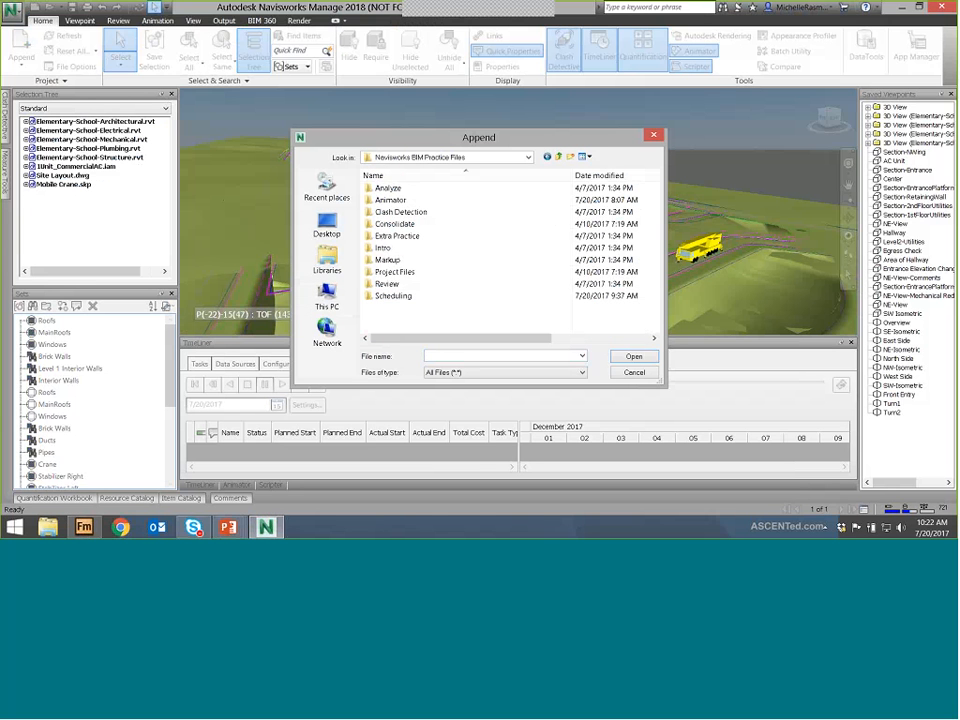
scroll(395, 296, down, 3)
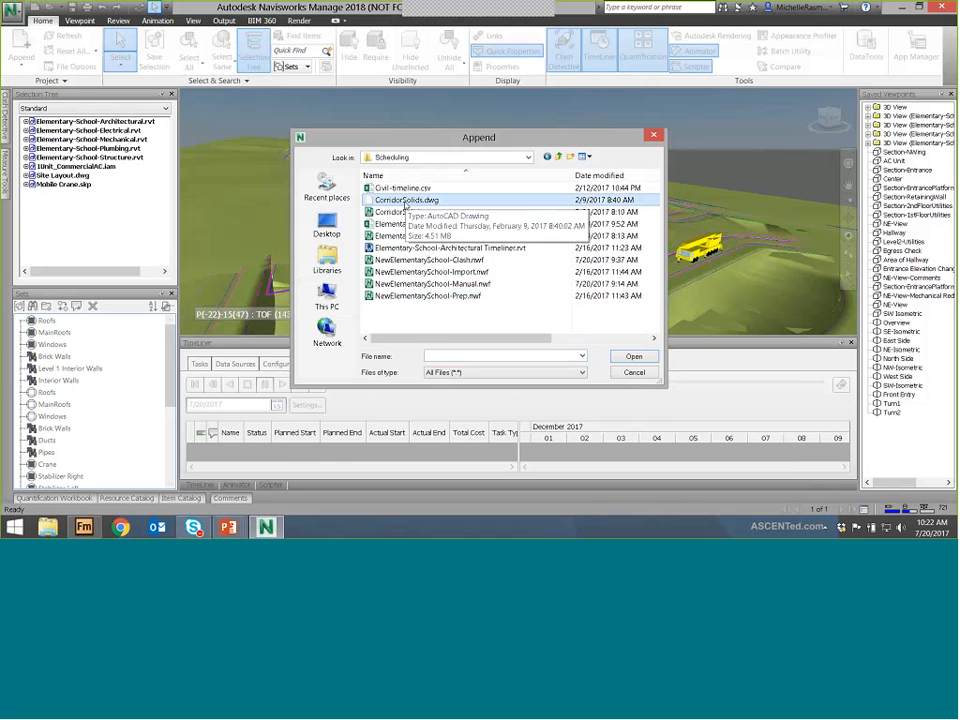
click(406, 202)
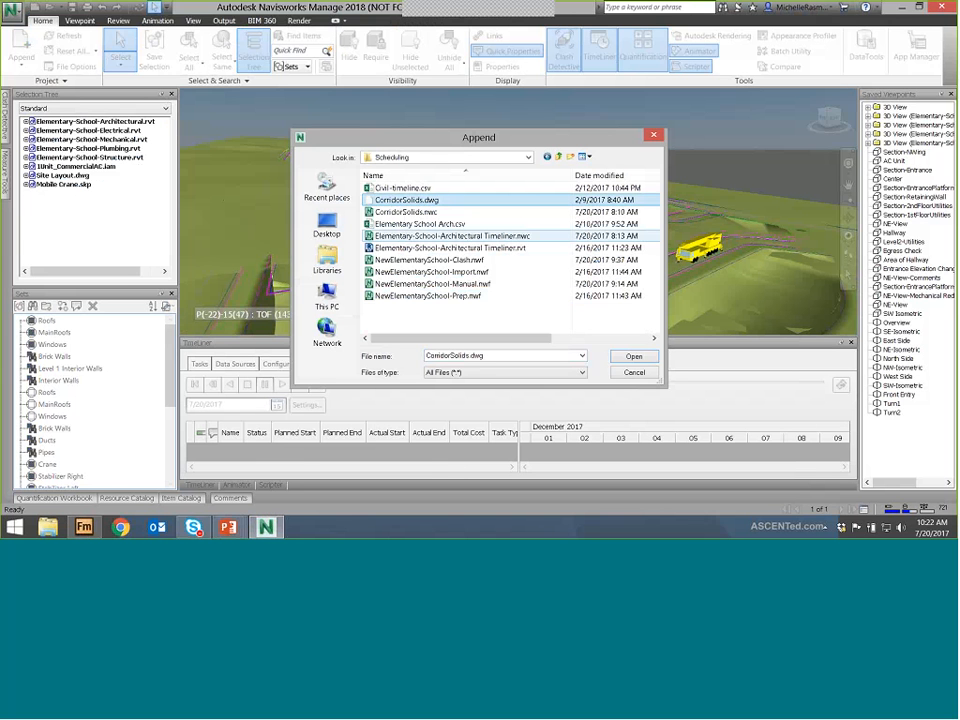
click(622, 356)
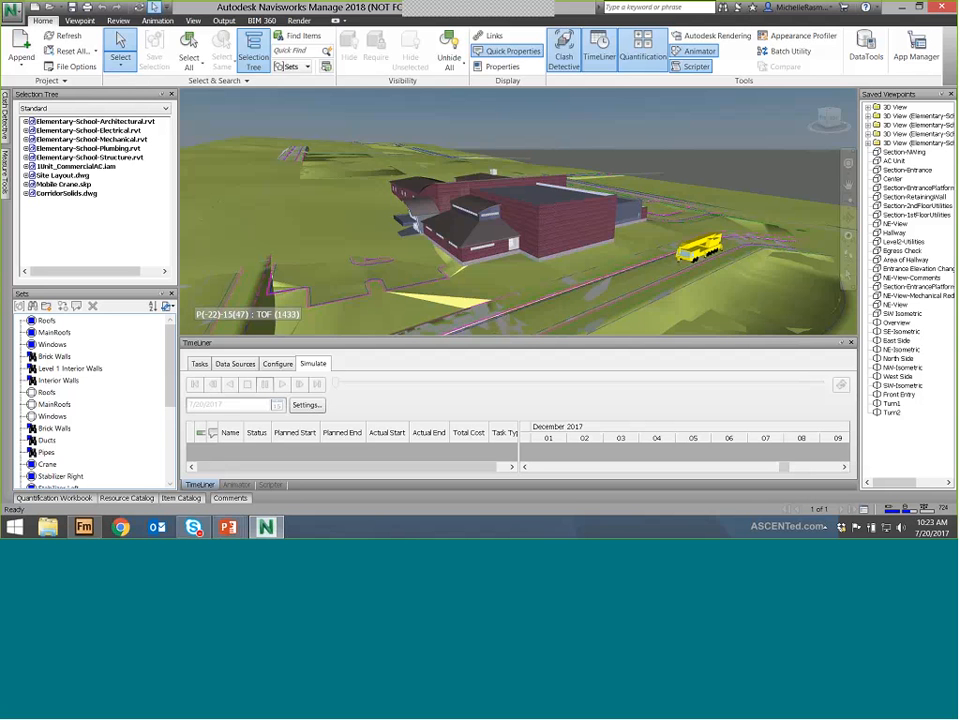
Set the Z origin of CorridorSolids.dwg to 15 in its units and transform settings, then deselect the file
click(58, 193)
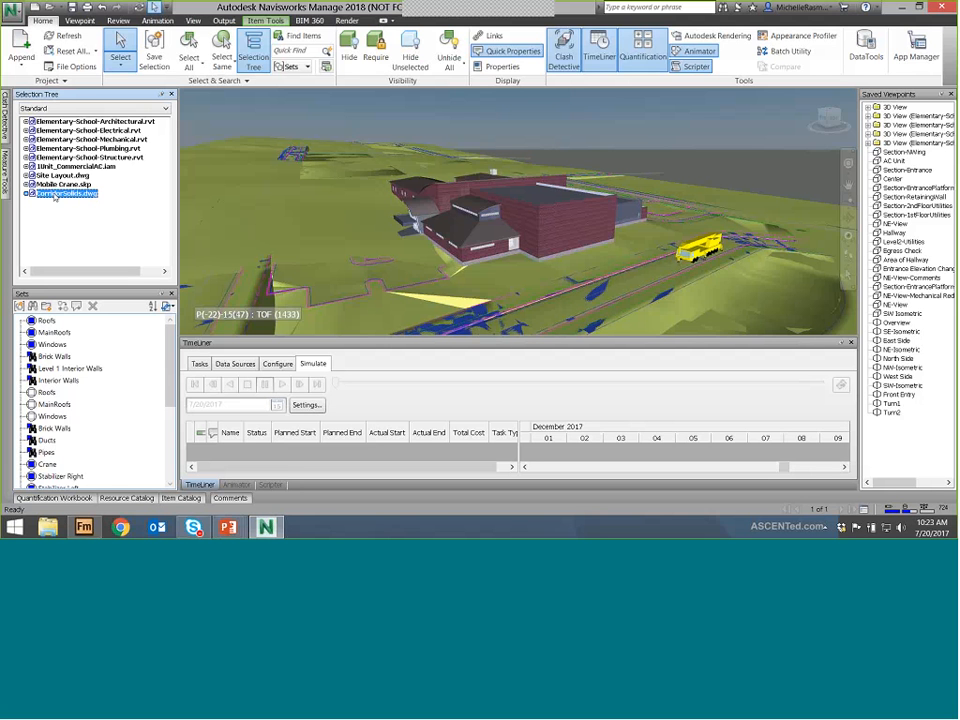
right_click(60, 195)
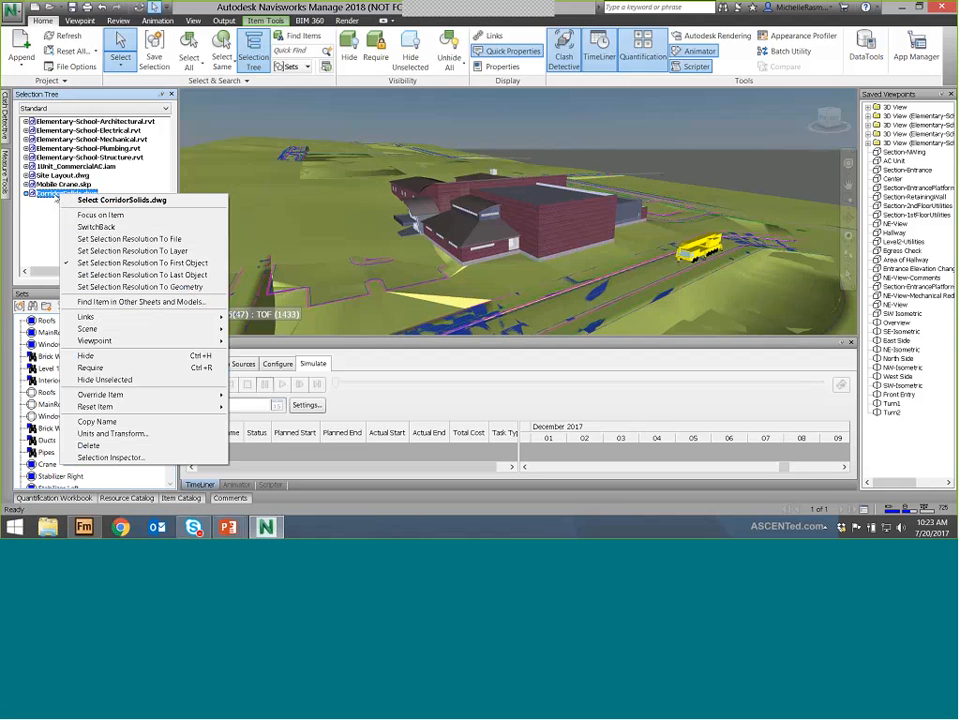
click(160, 435)
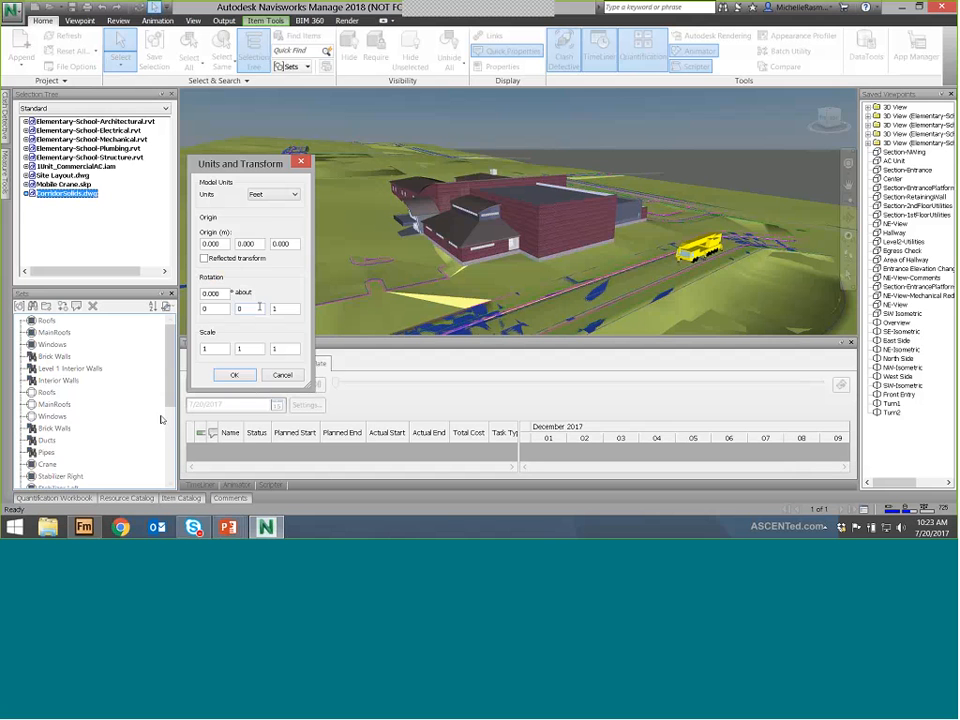
double_click(295, 243)
text(15)
key(Return)
key(Escape)
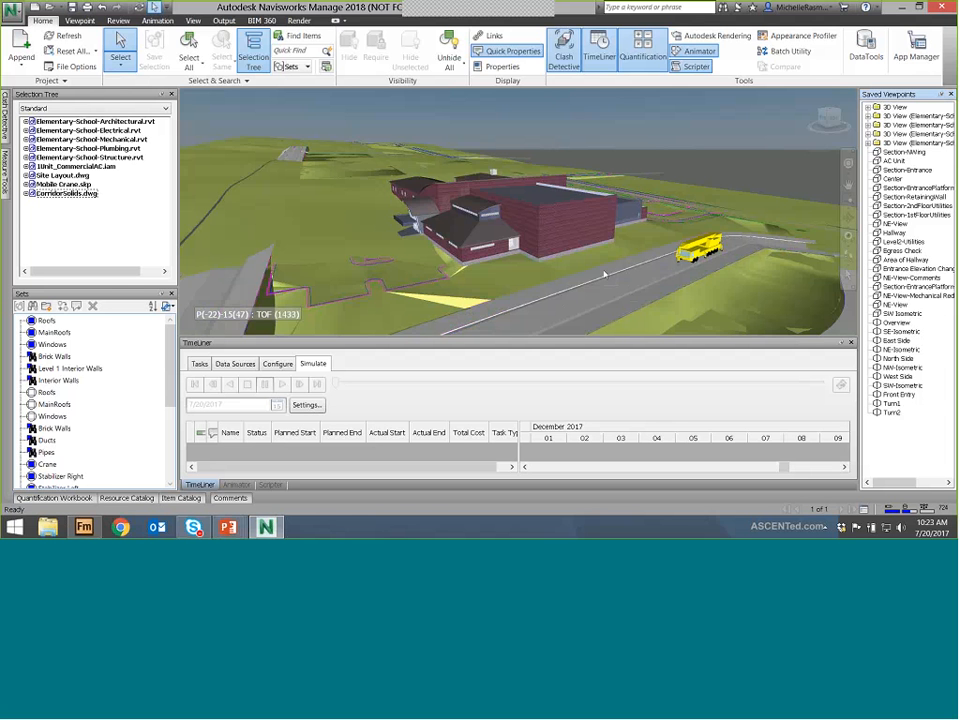
Examine the pavement solids around the road loop in front of the school by selecting individual corridor pieces
middle_drag(604, 275, 560, 200)
click(463, 258)
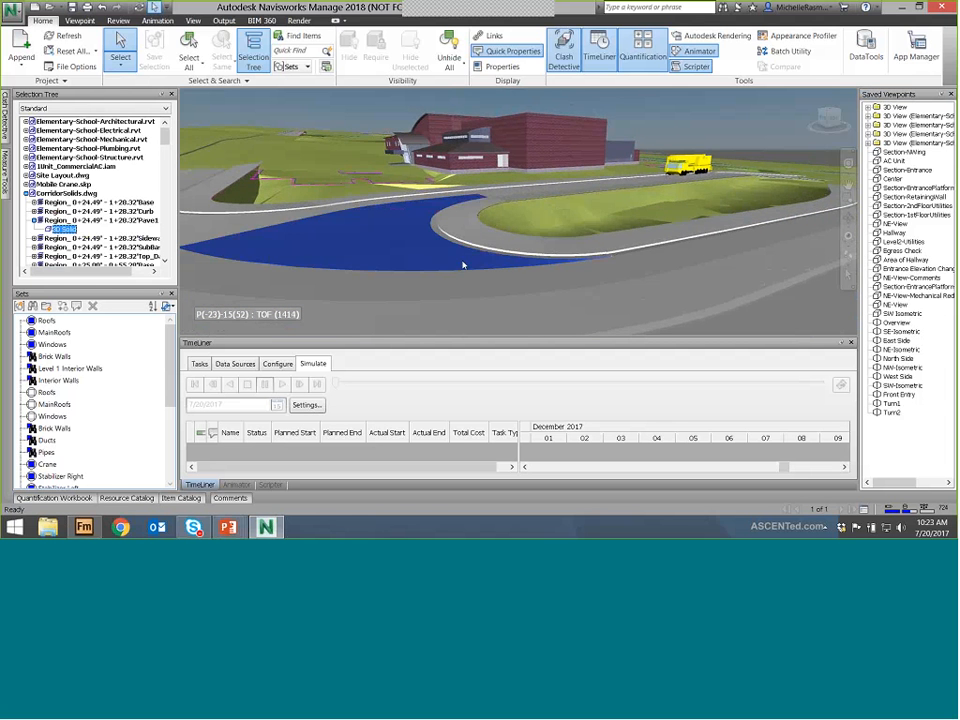
click(569, 282)
click(671, 266)
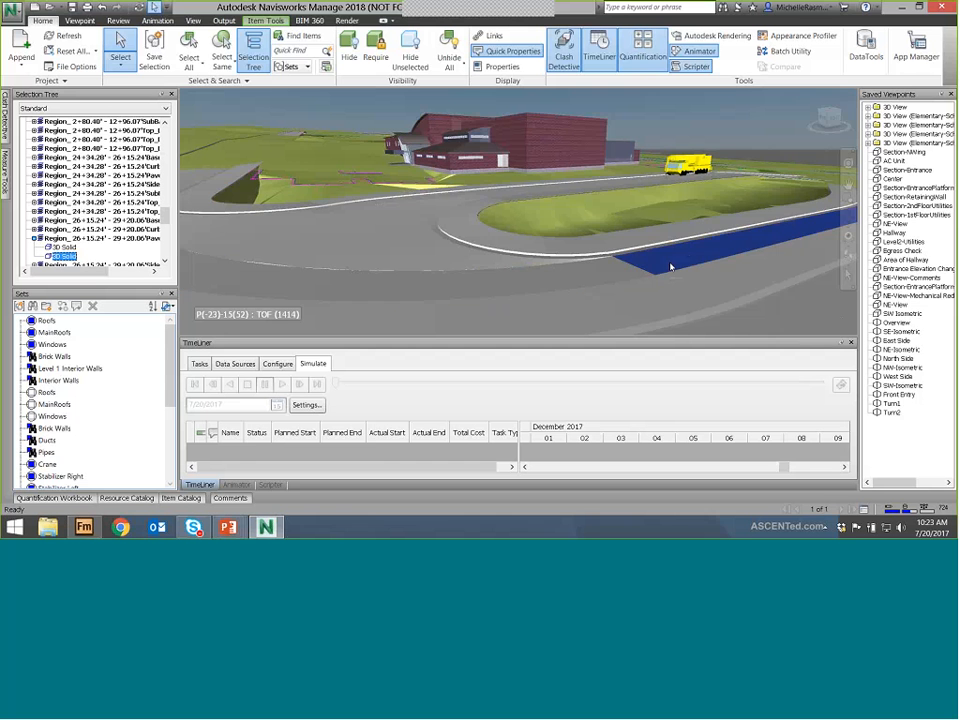
click(711, 287)
scroll(701, 284, down, 1)
scroll(701, 284, down, 5)
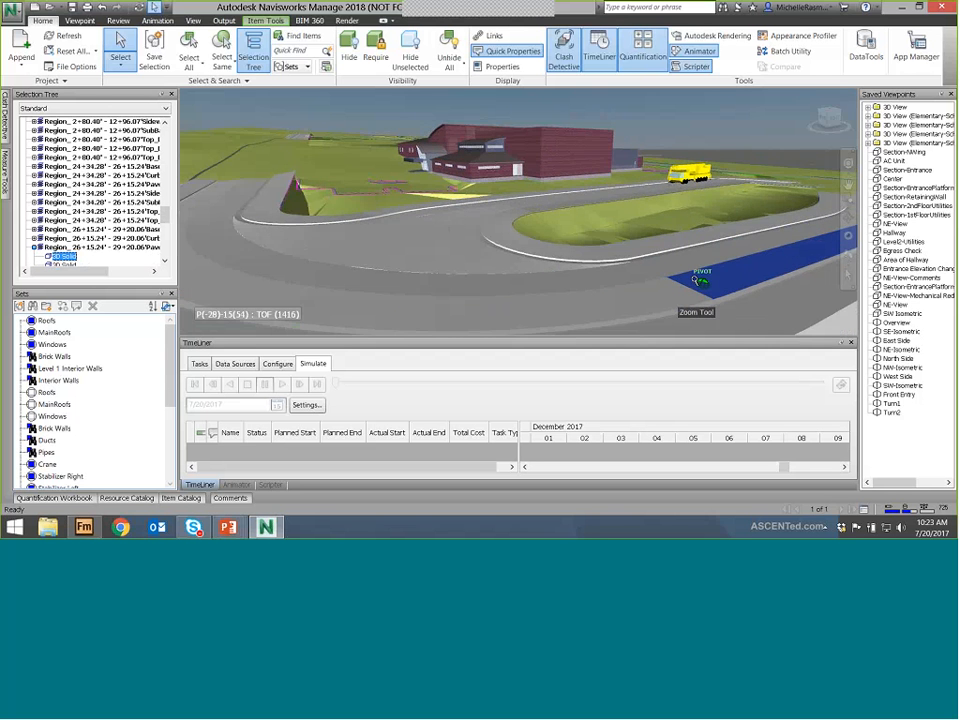
click(681, 273)
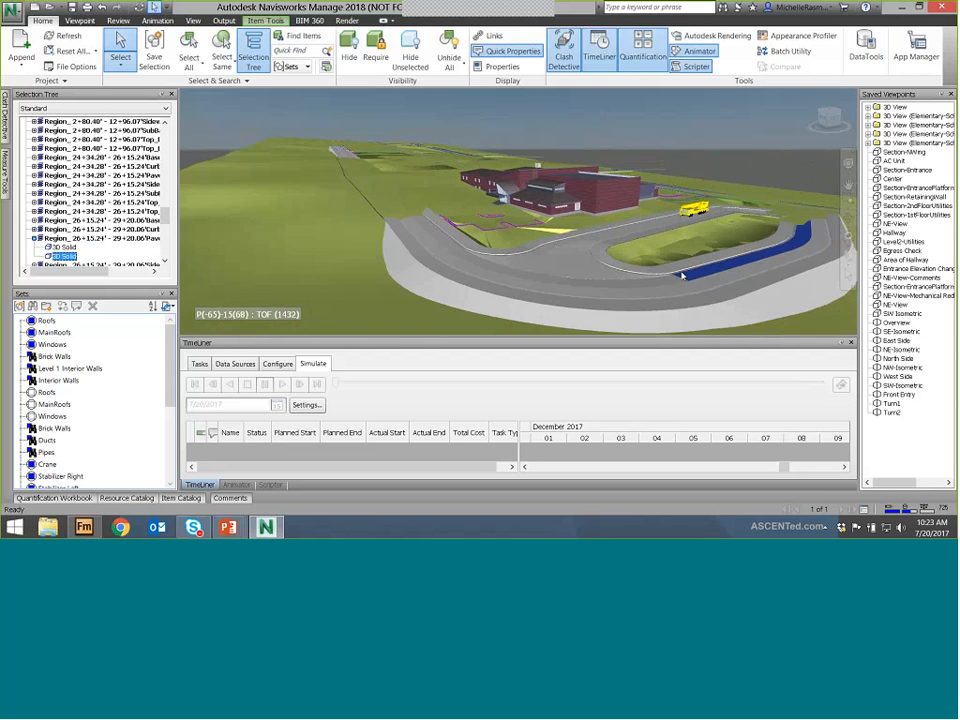
Examine the corridor's separate fill, edge-strip and pavement solids along the outer curve and the 26+15.24' to 29+20.06' region by selecting them
right_click(656, 275)
click(543, 298)
key(ctrl+z)
key(ctrl+z)
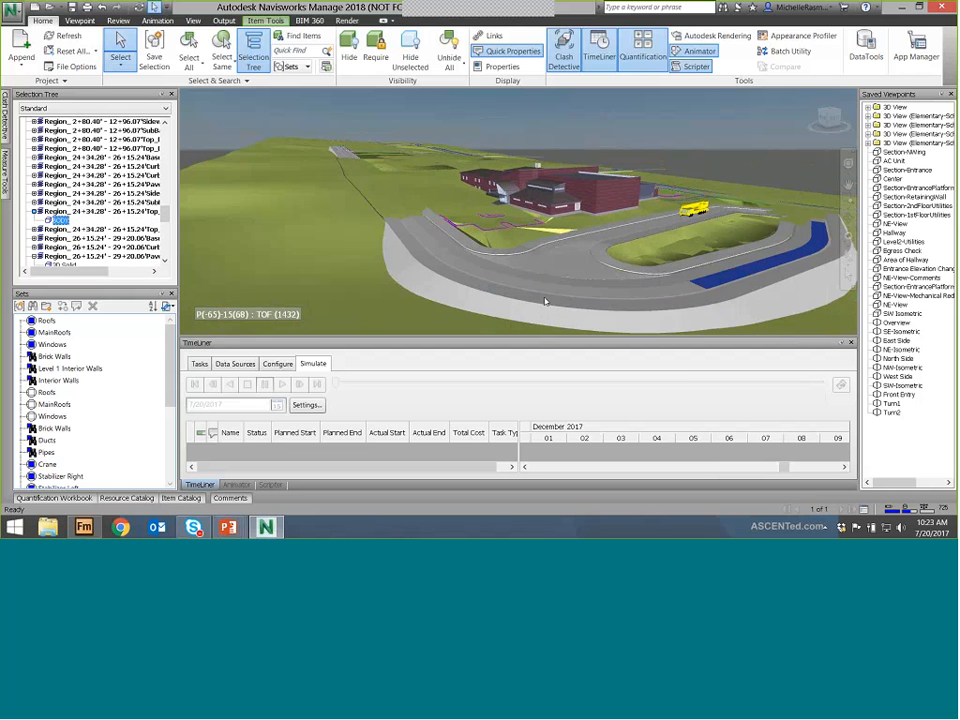
click(548, 312)
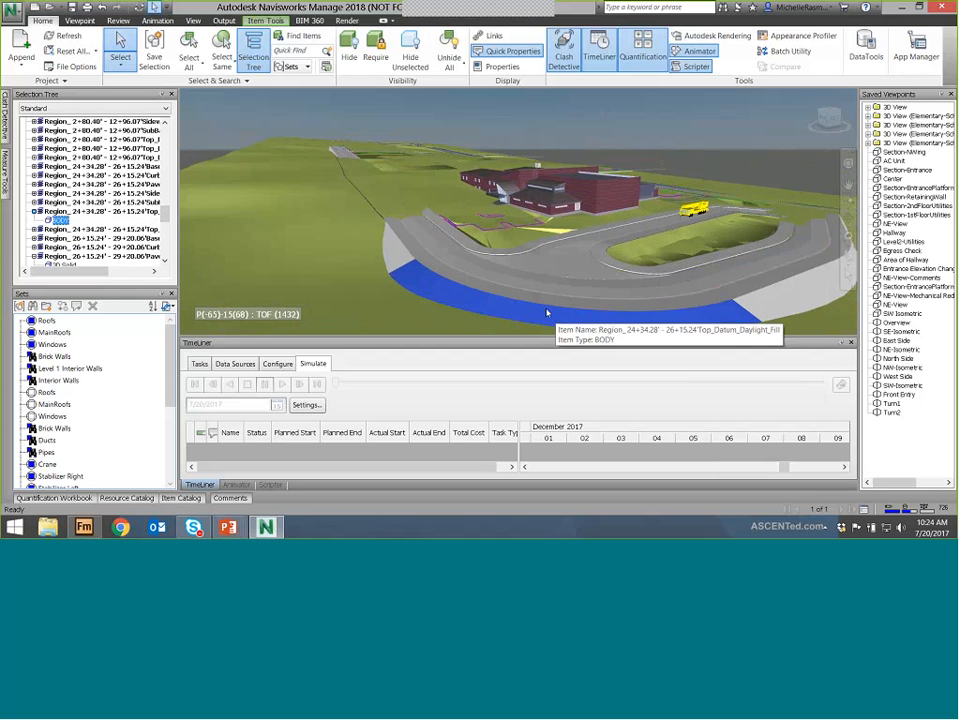
click(561, 299)
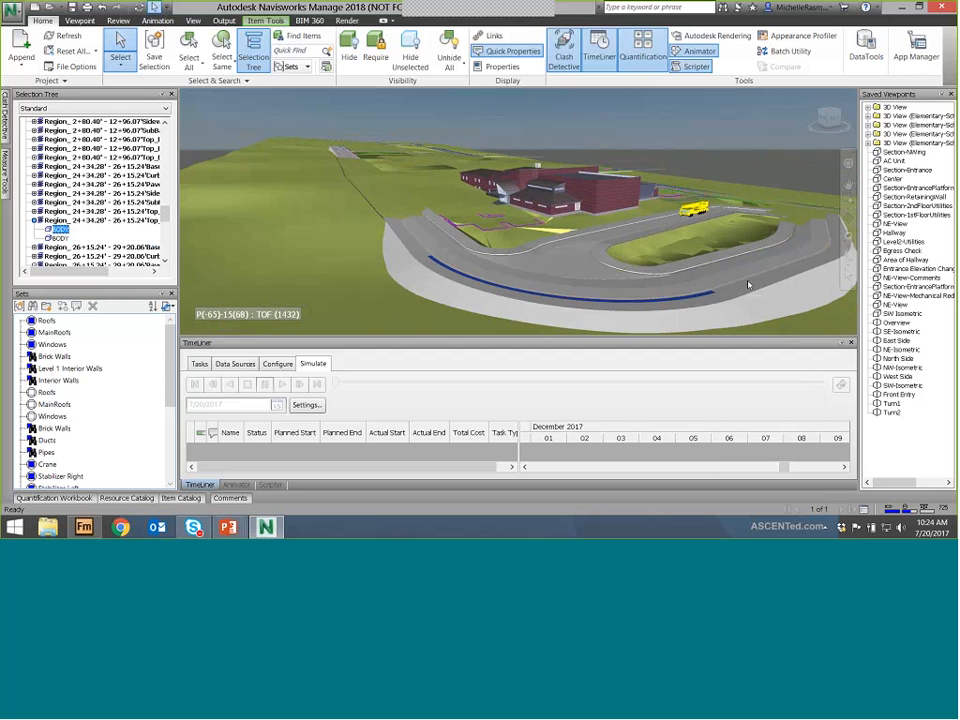
click(785, 277)
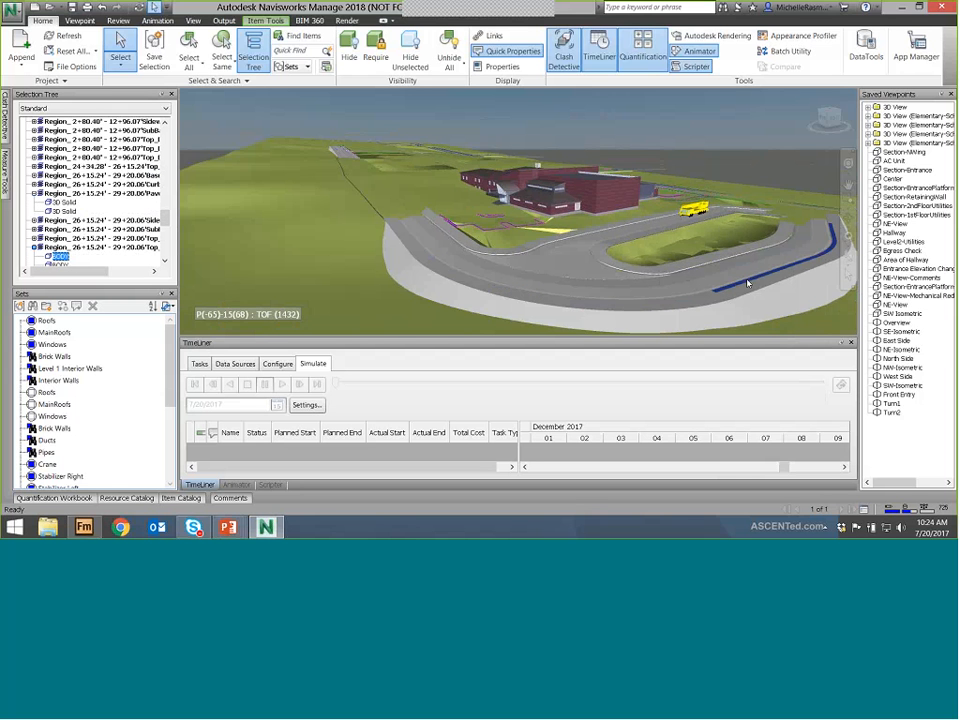
click(812, 252)
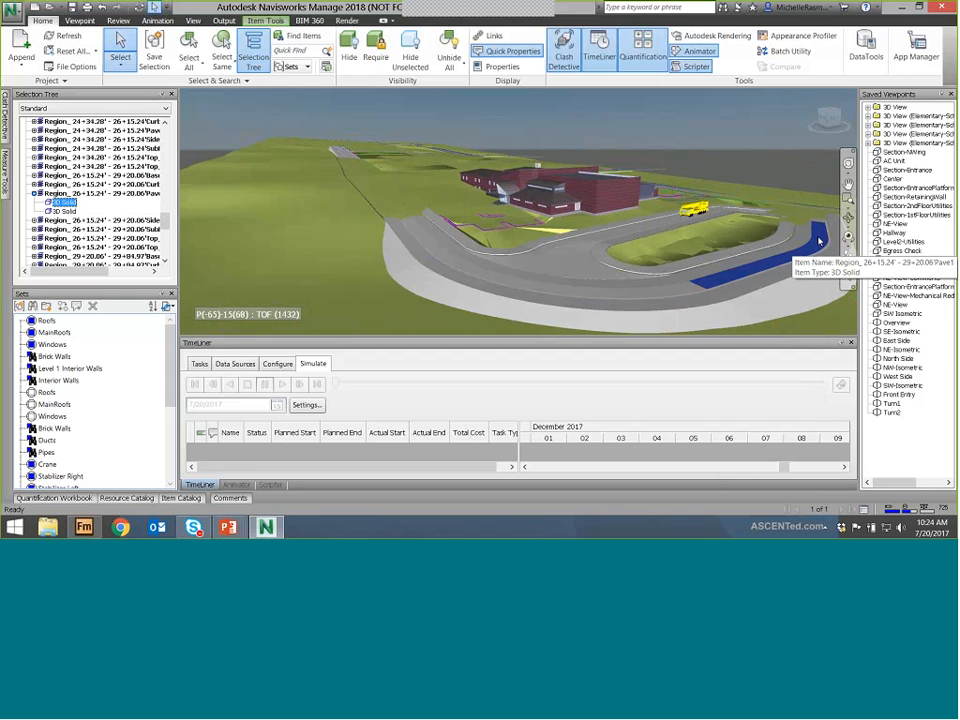
click(751, 262)
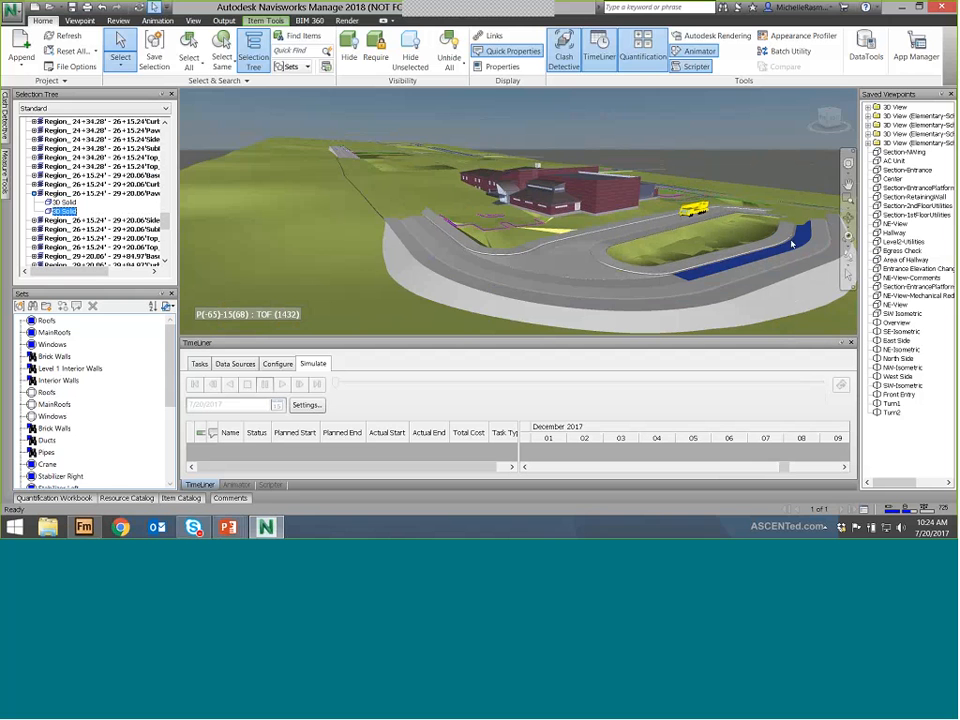
mouse_move(736, 271)
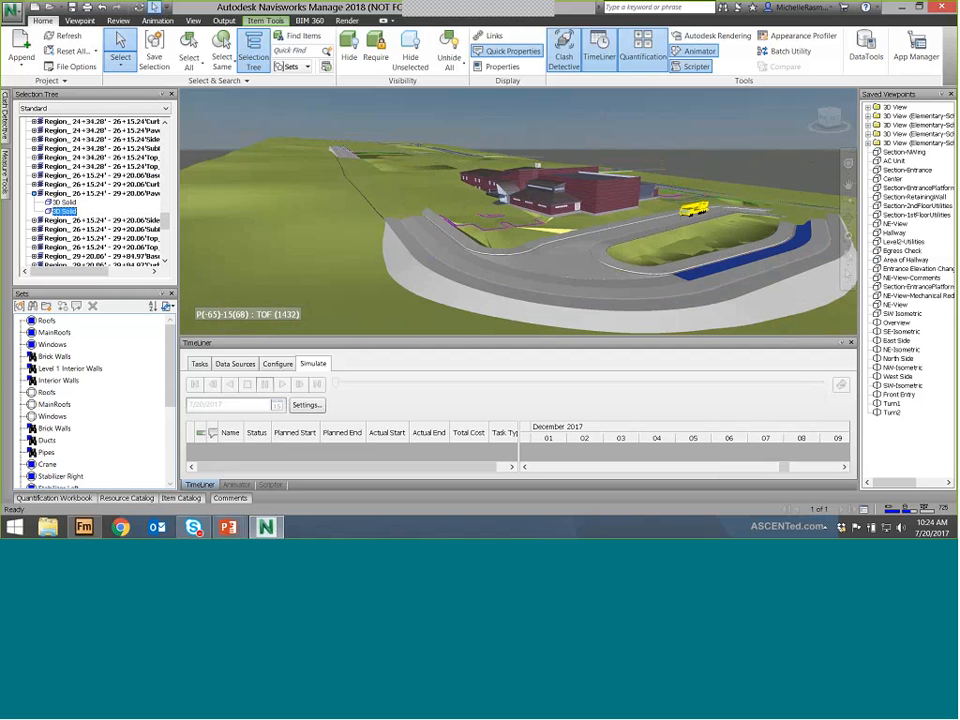
Append Elementary-School-Architectural Timeliner.rvt from the Scheduling folder to the model
click(20, 45)
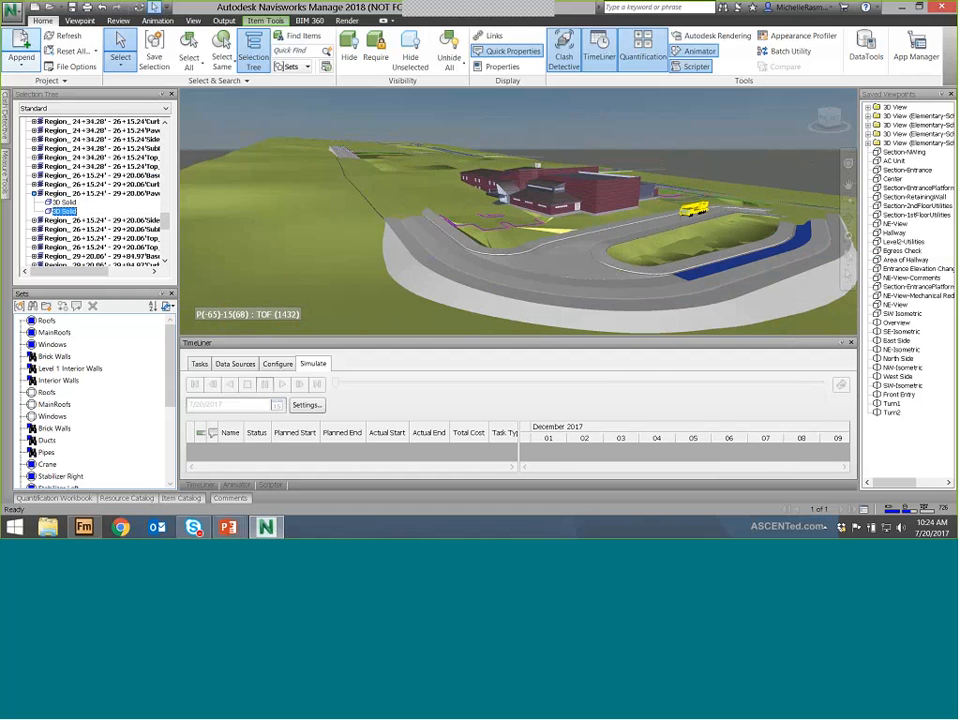
click(455, 247)
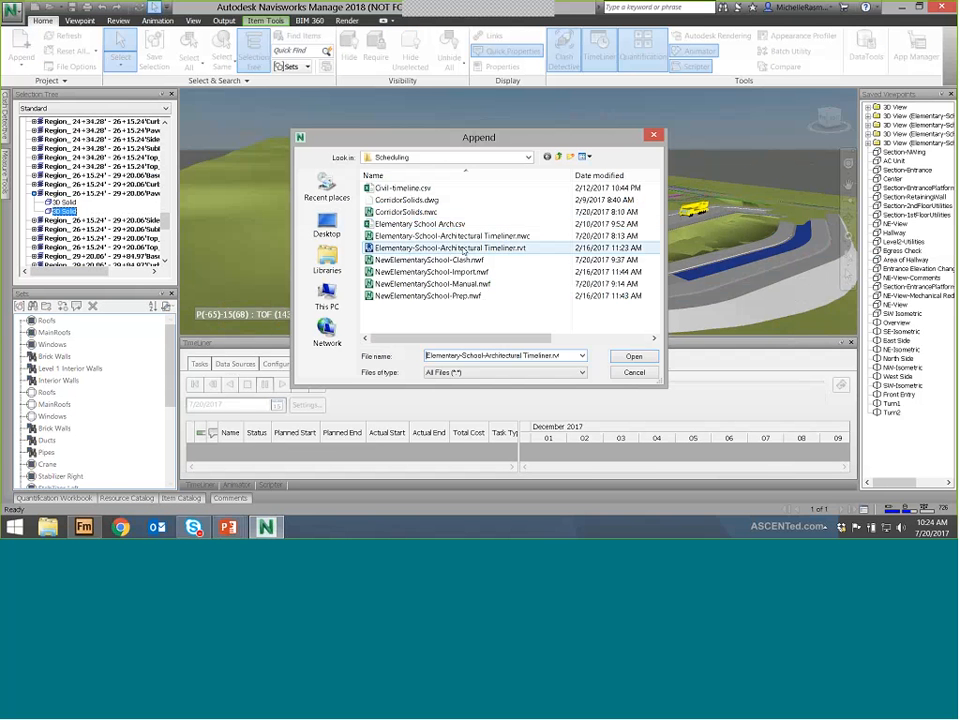
click(632, 356)
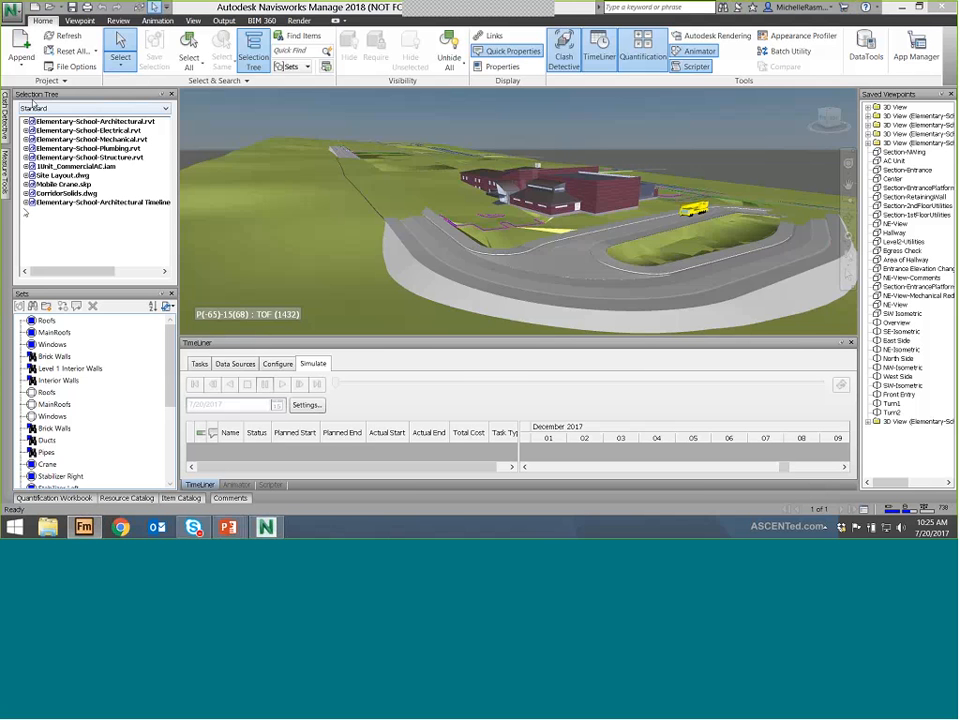
Expand the First Floor of the appended Architectural Timeliner model and select its Roofs category to examine its contents
click(26, 202)
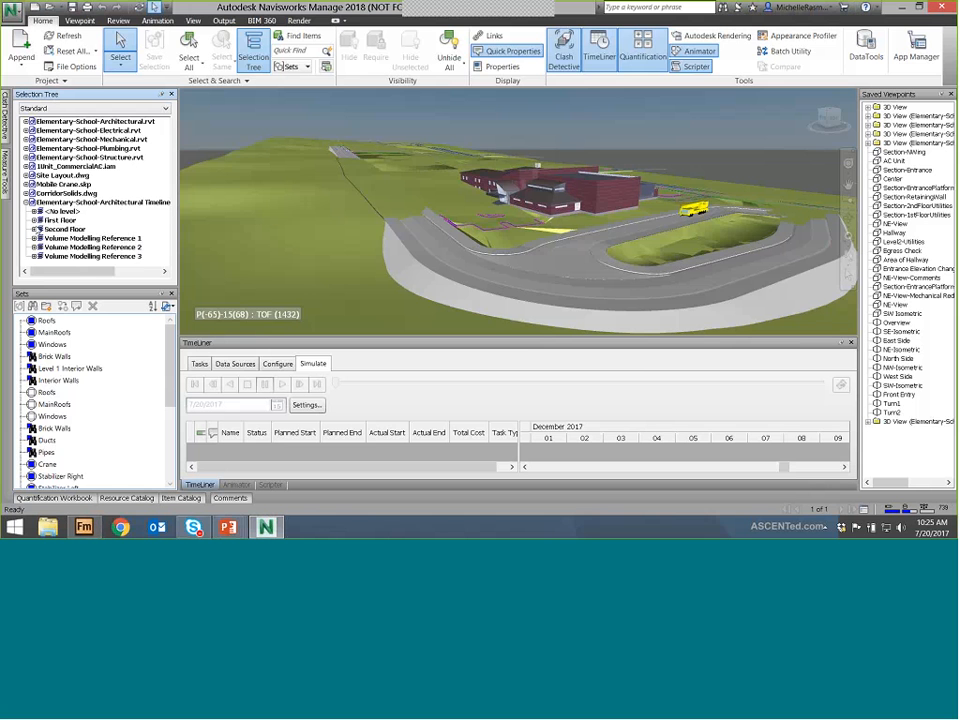
click(35, 220)
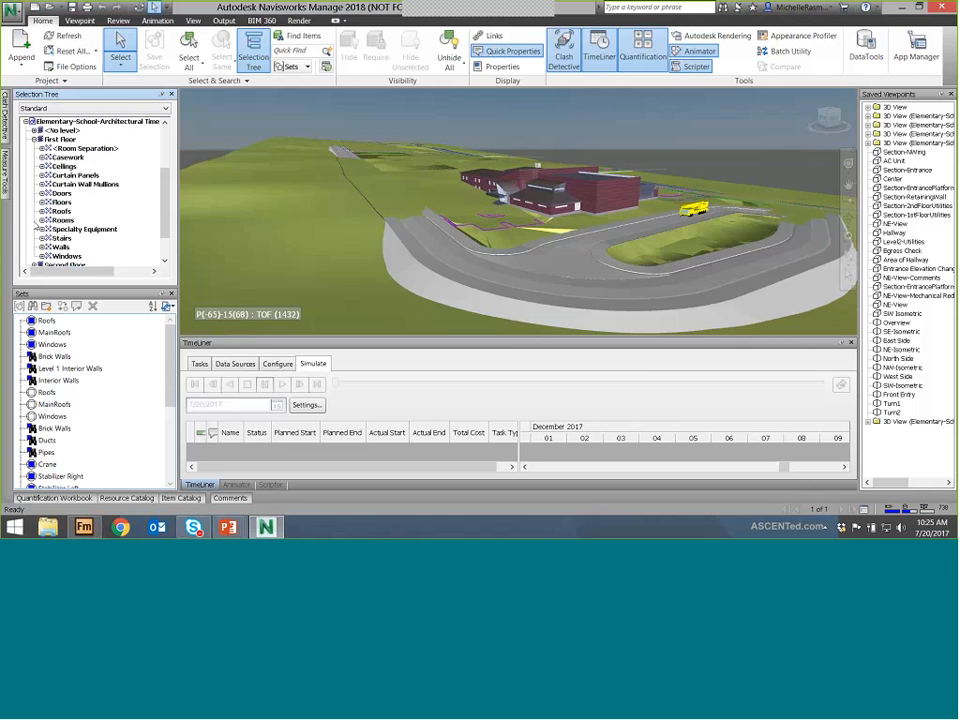
click(43, 211)
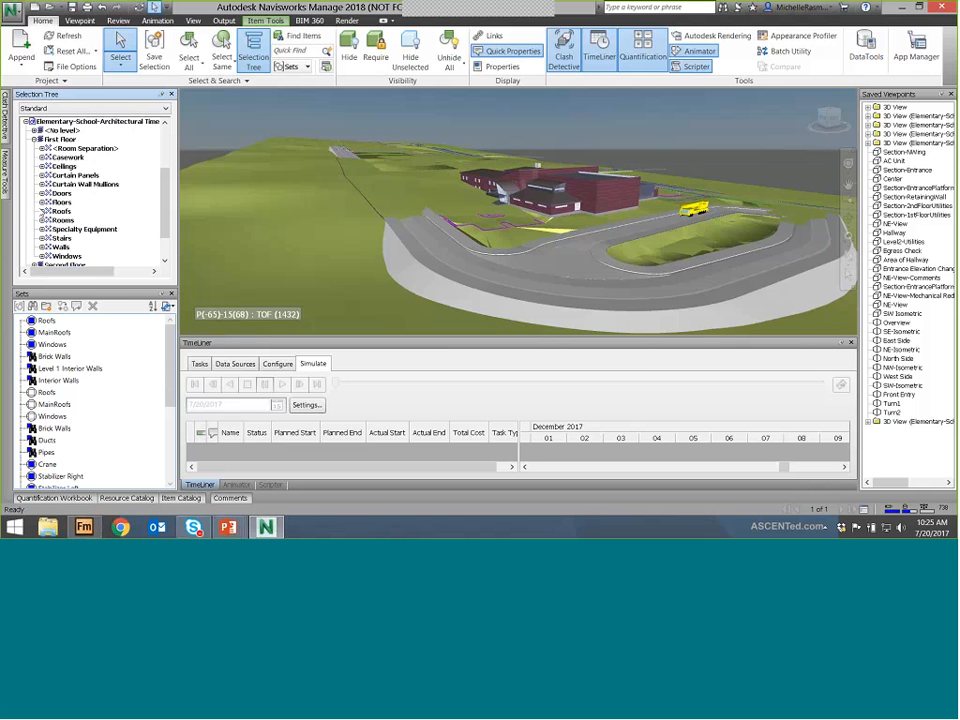
click(42, 211)
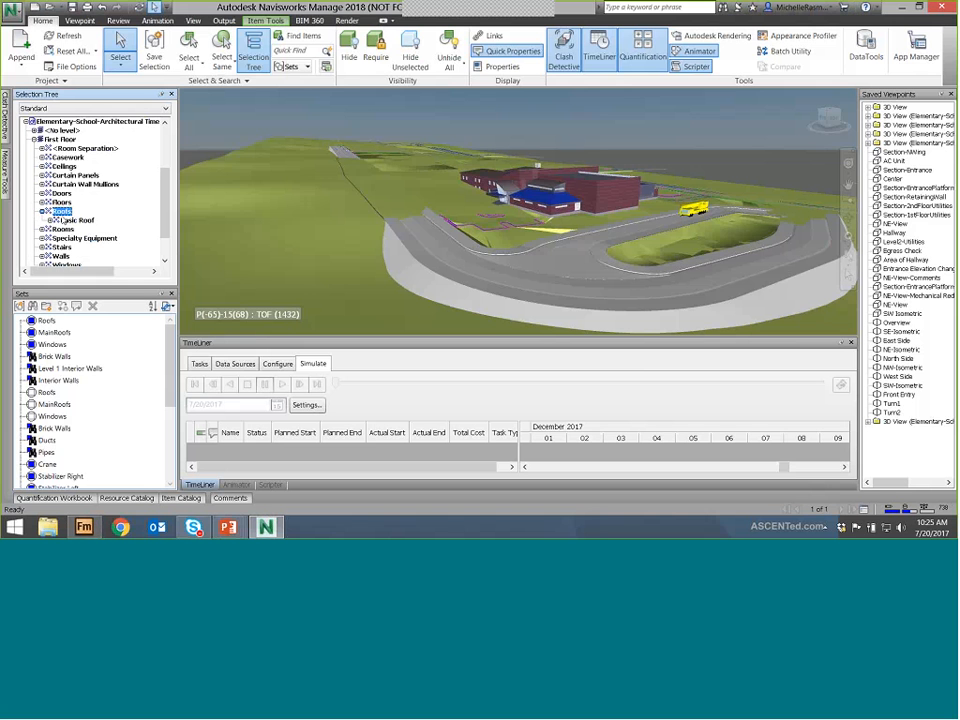
Examine the First Floor's Basic Roof and its 5" Concrete and Generic - 12" floor types, including the individual Generic - 12" floors, by selecting them
click(74, 220)
click(42, 202)
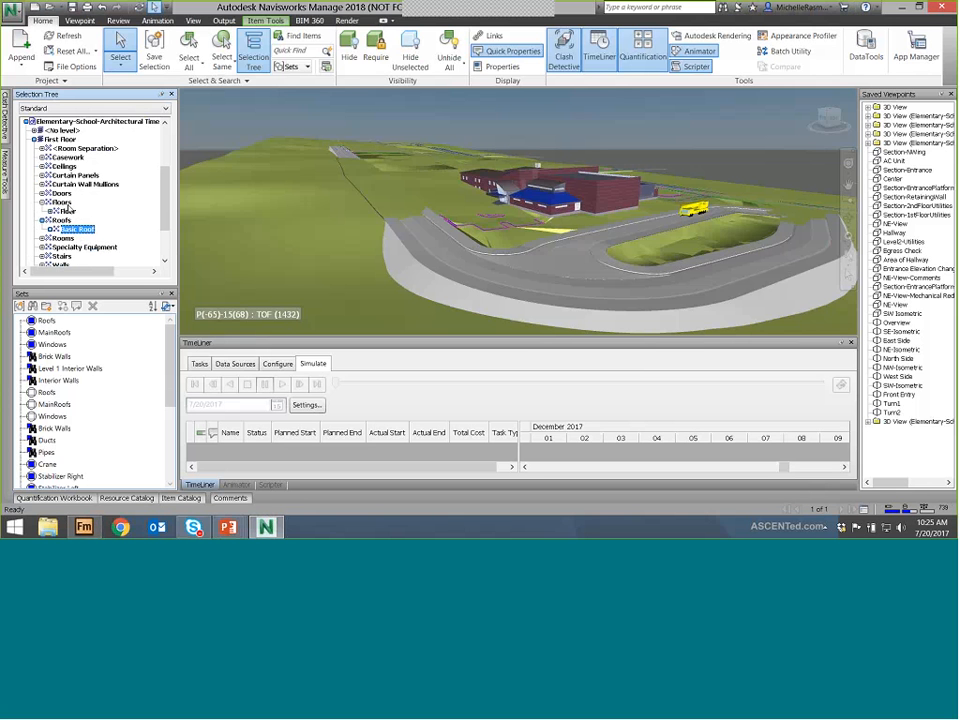
click(50, 211)
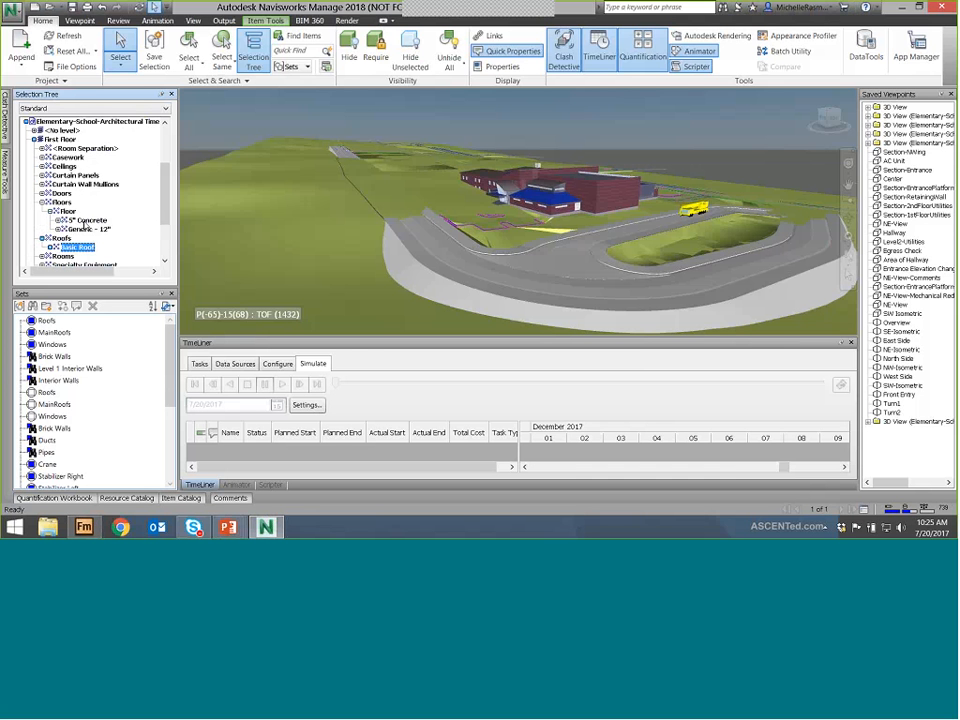
click(88, 220)
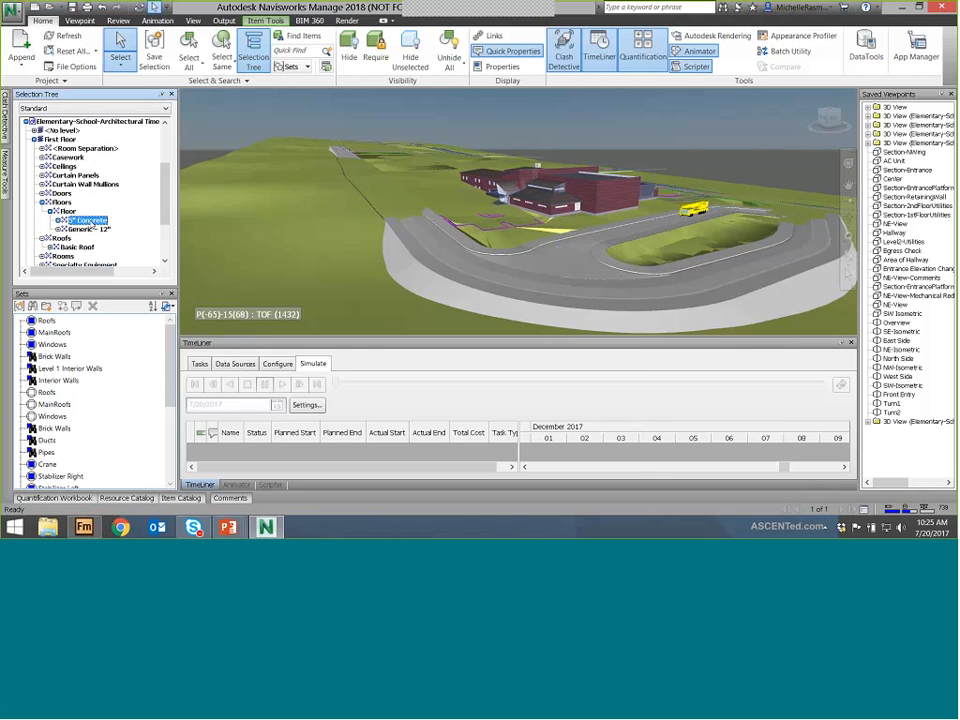
click(104, 231)
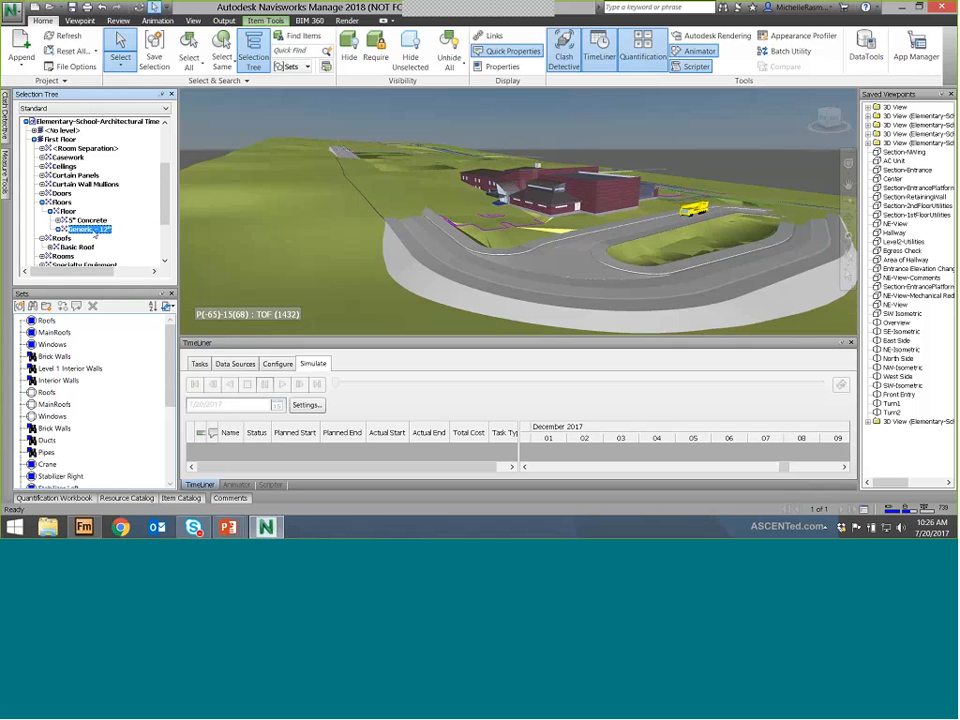
click(58, 230)
click(83, 239)
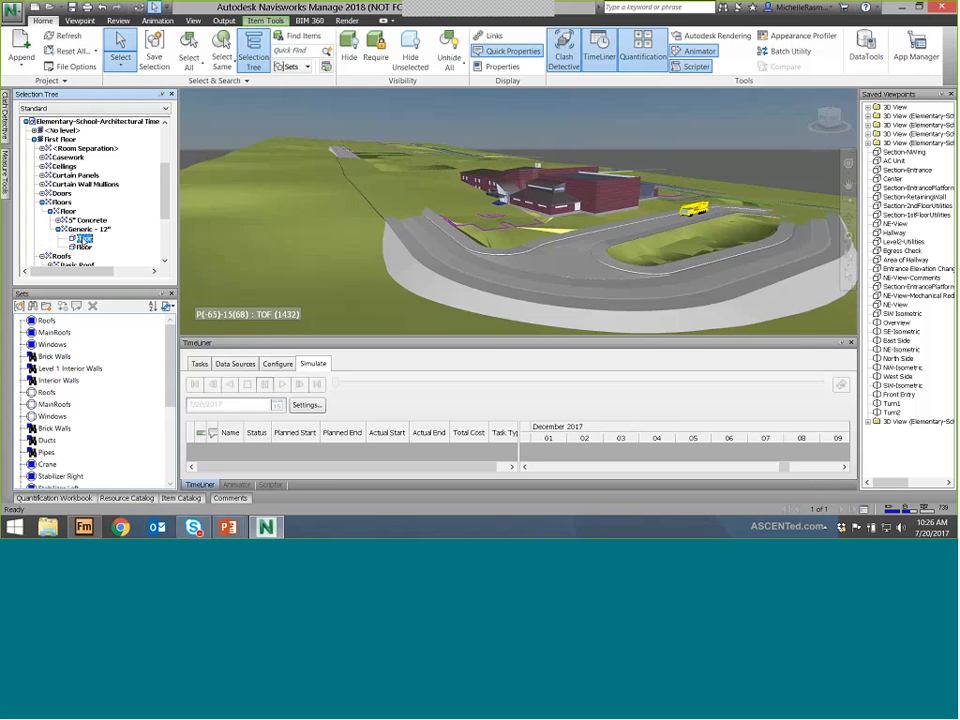
click(84, 247)
Save the First Floor's 5" Concrete floor type as a selection set named 5" Concrete
mouse_move(440, 252)
click(94, 222)
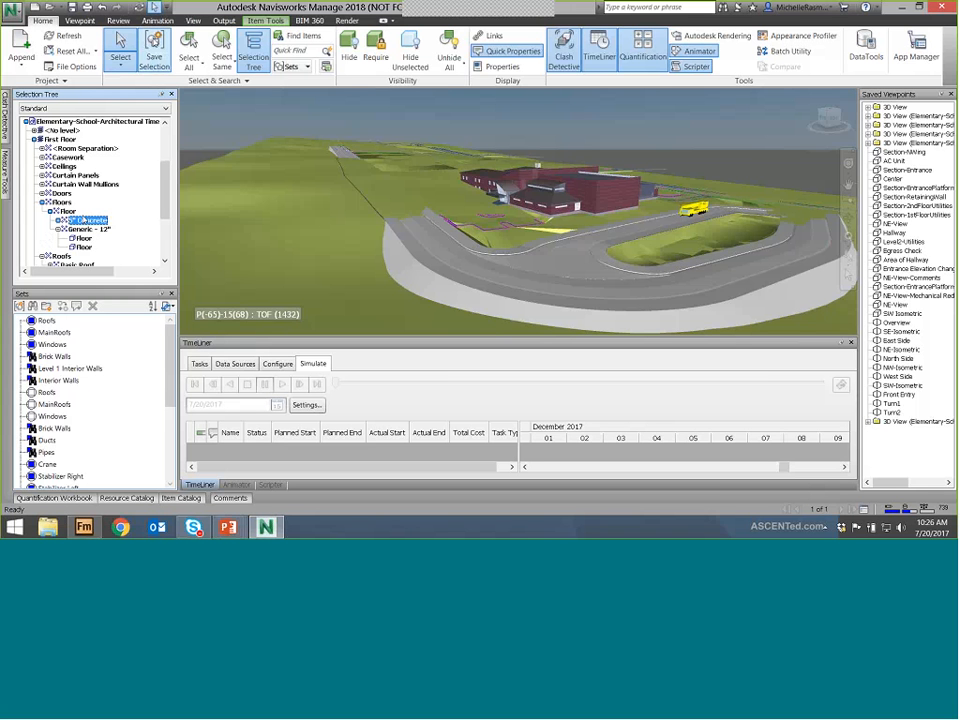
click(154, 50)
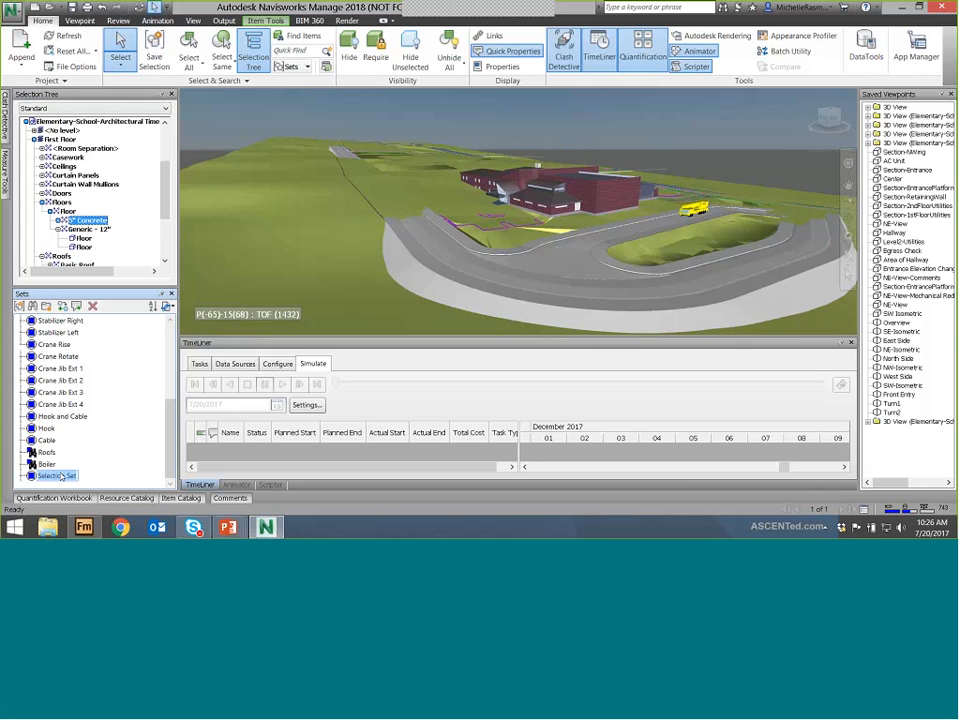
text(5" Concrete)
key(Return)
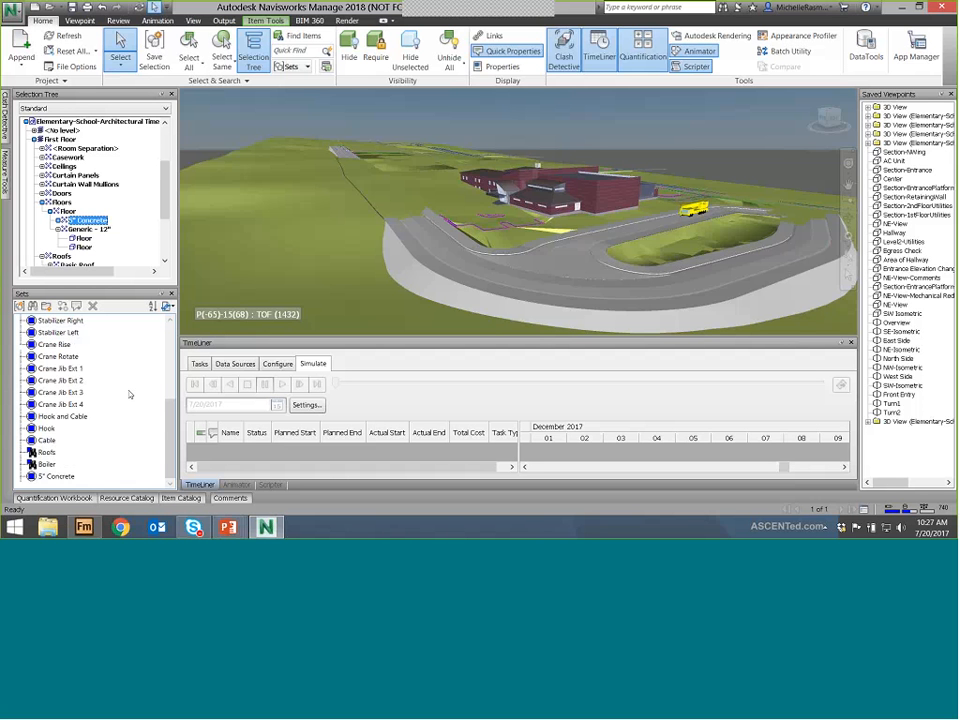
Collapse the First Floor's Floors category and examine its Windows category and the categories on the Second Floor
click(42, 202)
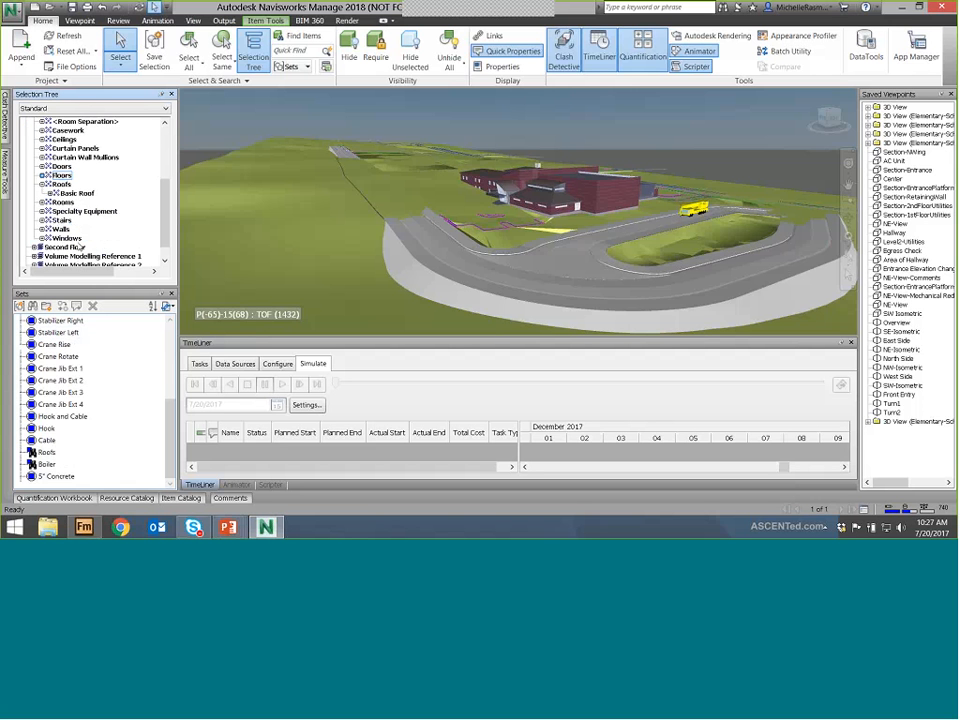
click(42, 238)
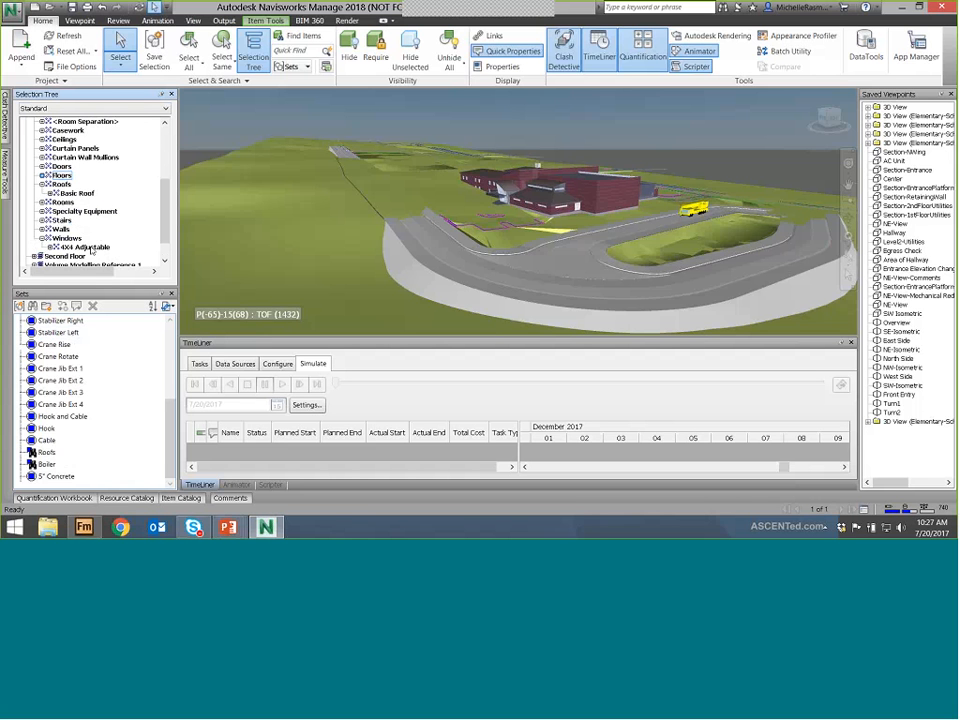
scroll(82, 246, down, 4)
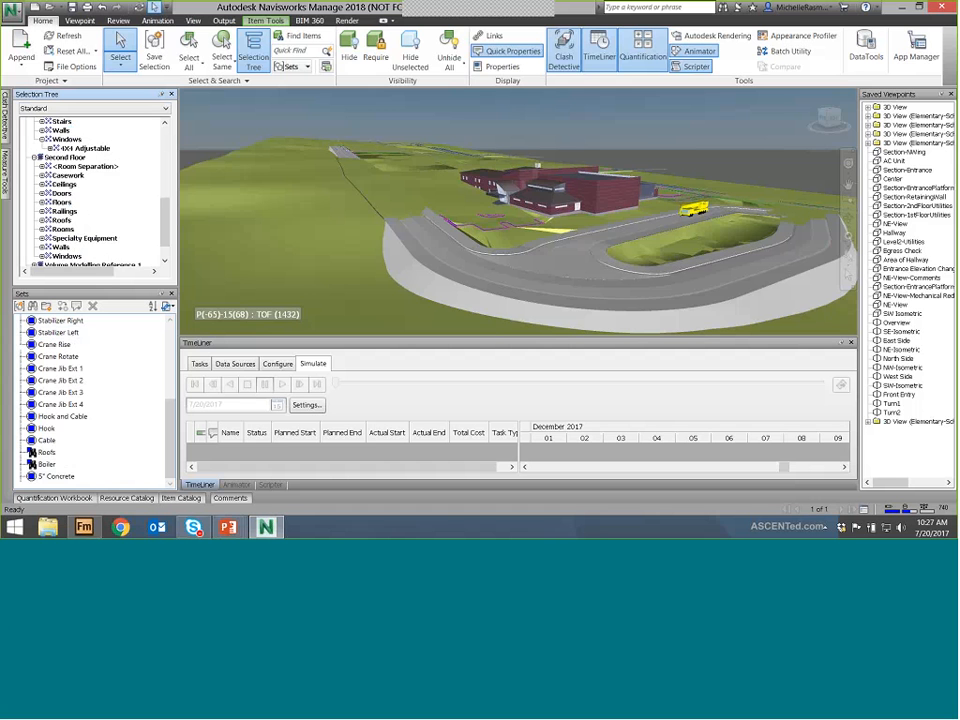
Save the Second Floor's double-door base cabinet and Base Cabinet-Double Door Sink Unit families together as a selection set named Cabinets
click(42, 175)
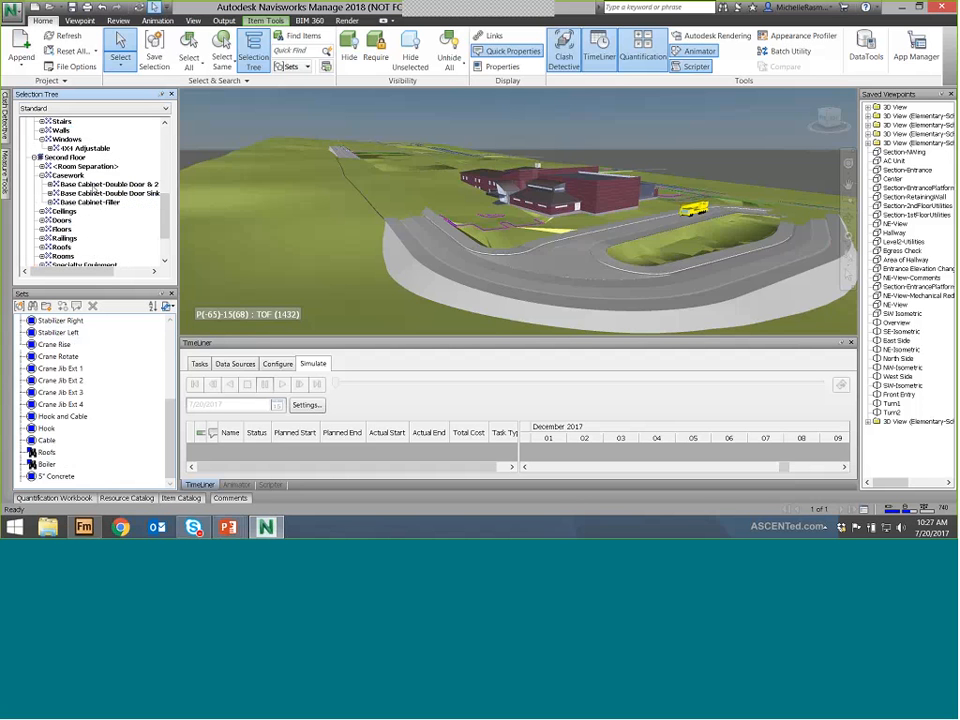
click(112, 185)
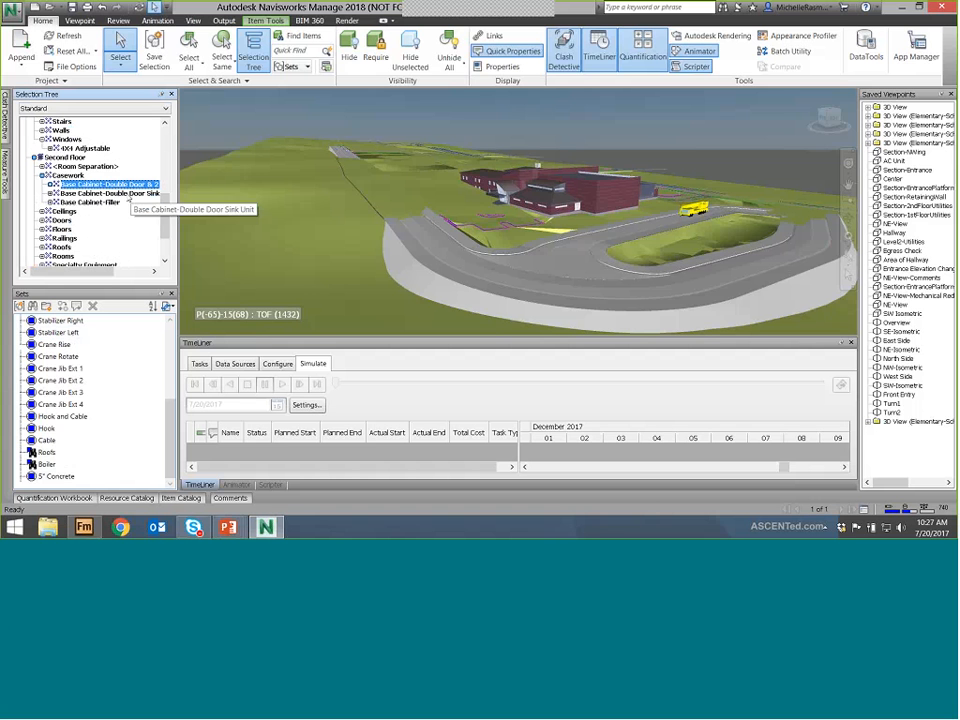
ctrl+click(112, 193)
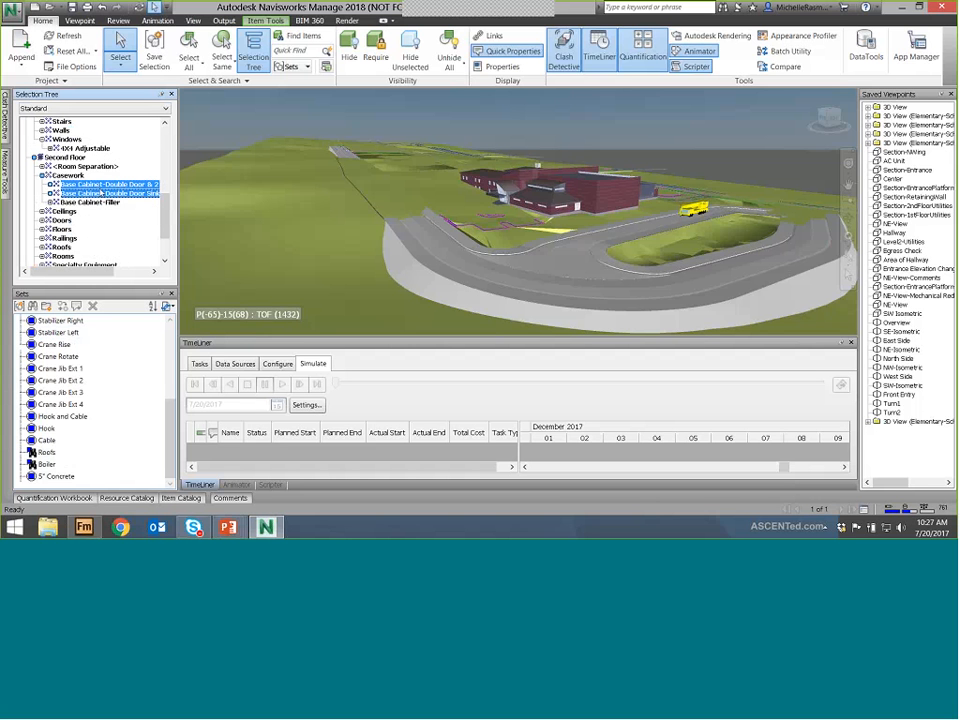
ctrl+click(100, 193)
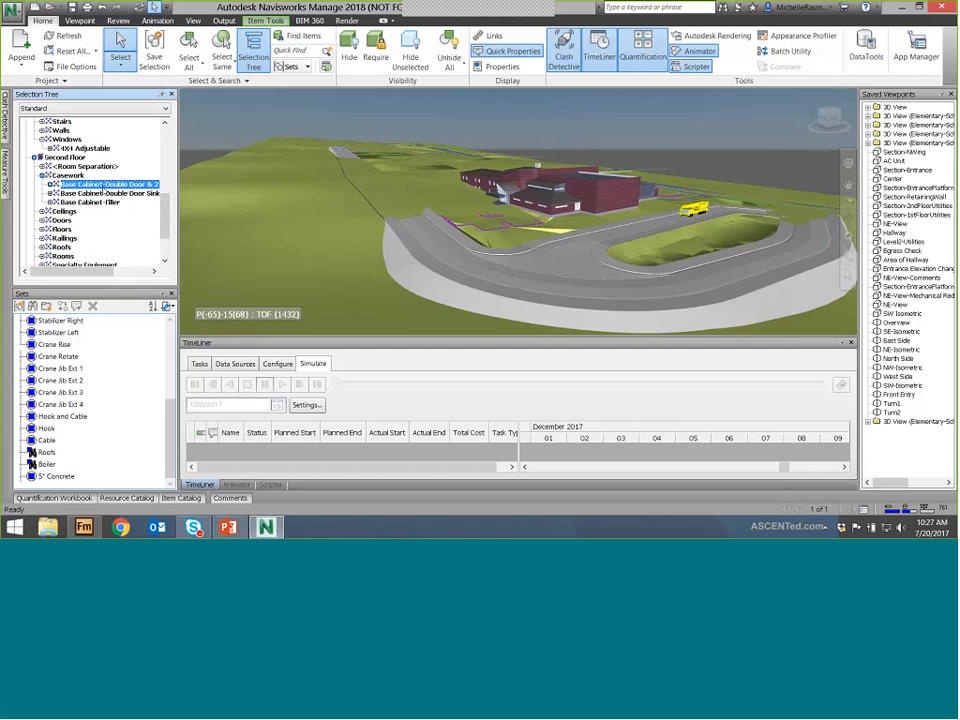
ctrl+click(128, 194)
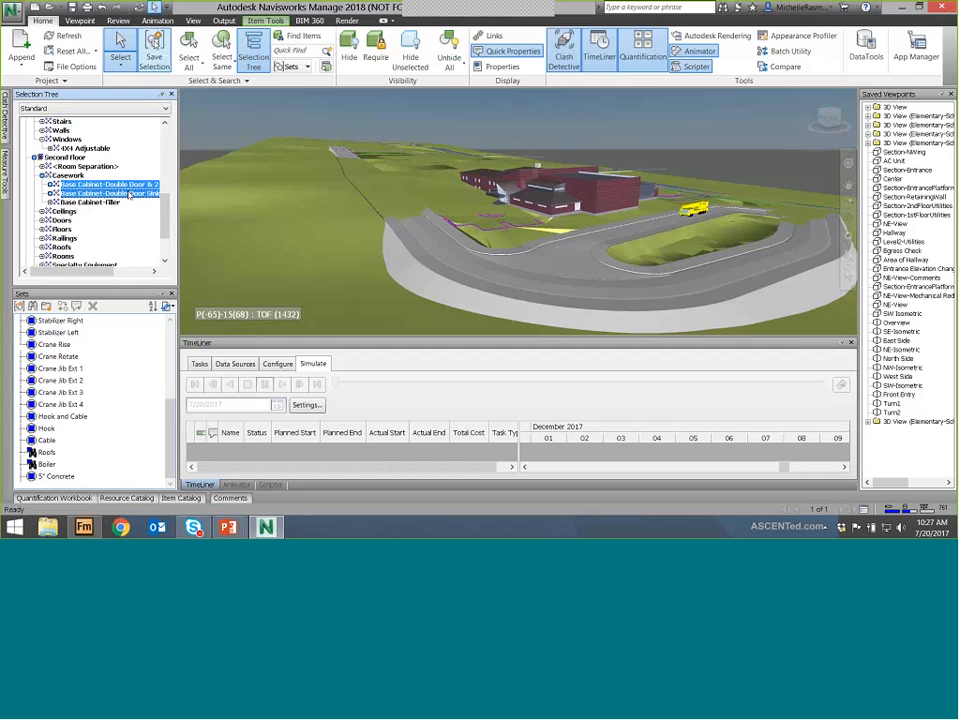
click(154, 52)
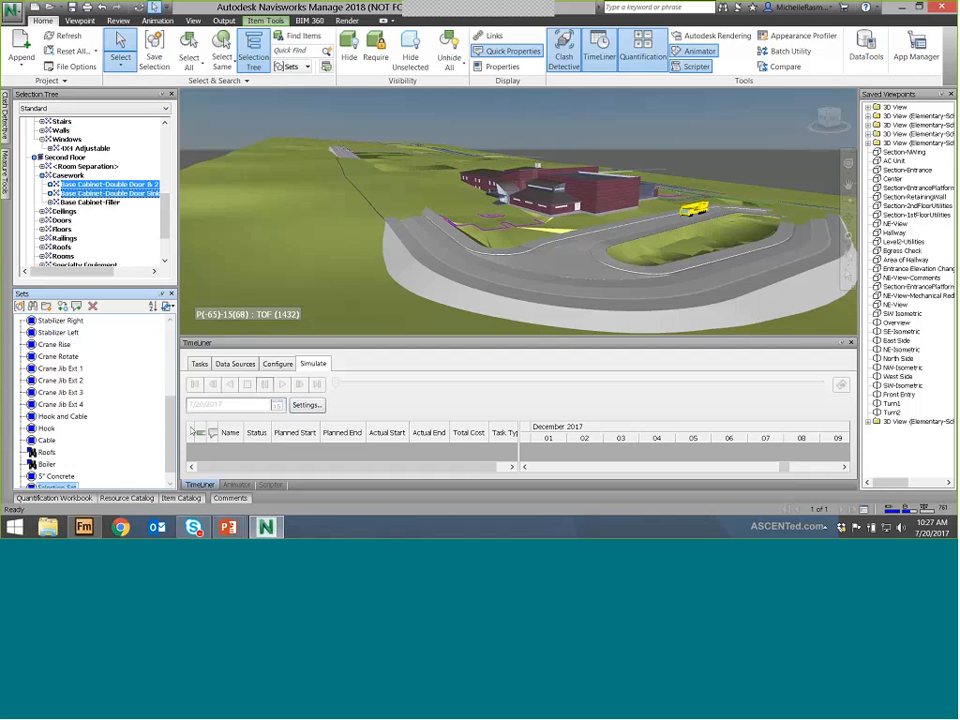
text(Cabinets)
key(Return)
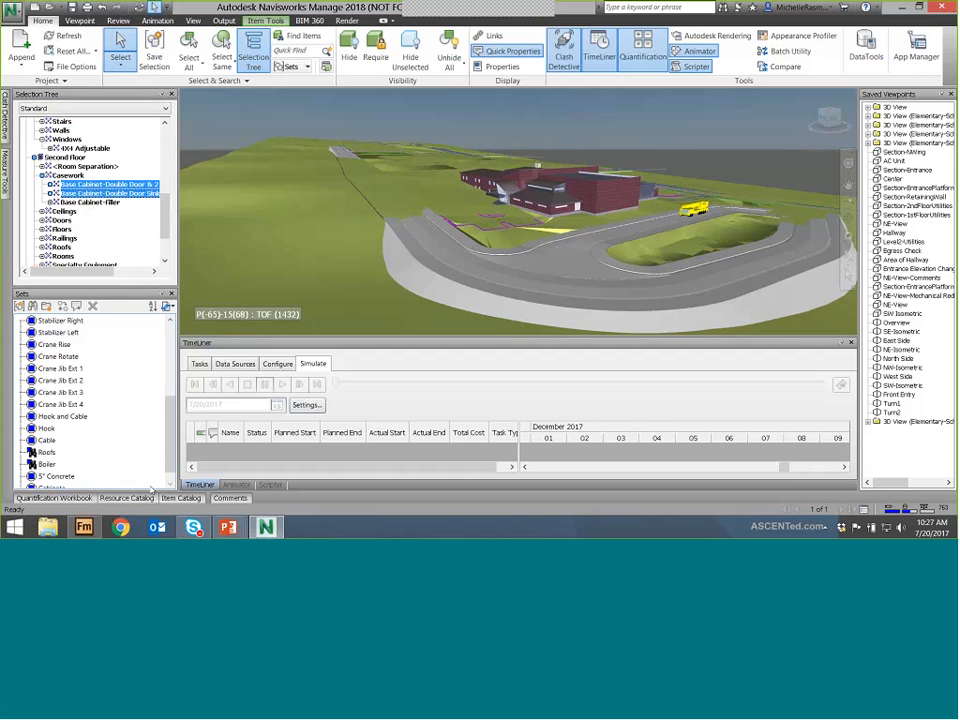
drag(170, 470, 170, 480)
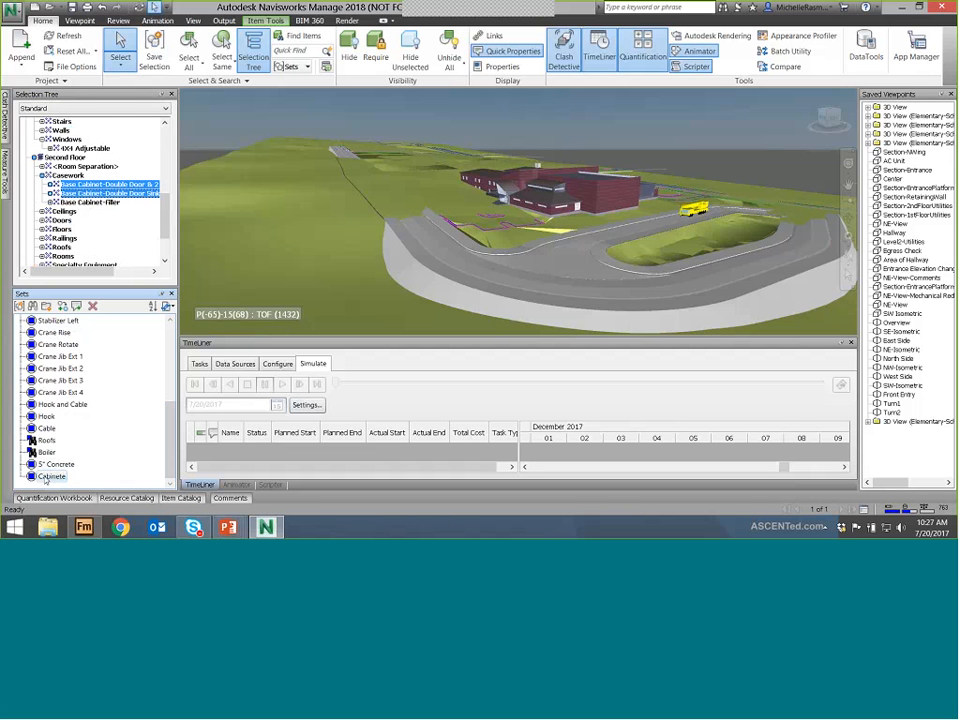
click(47, 477)
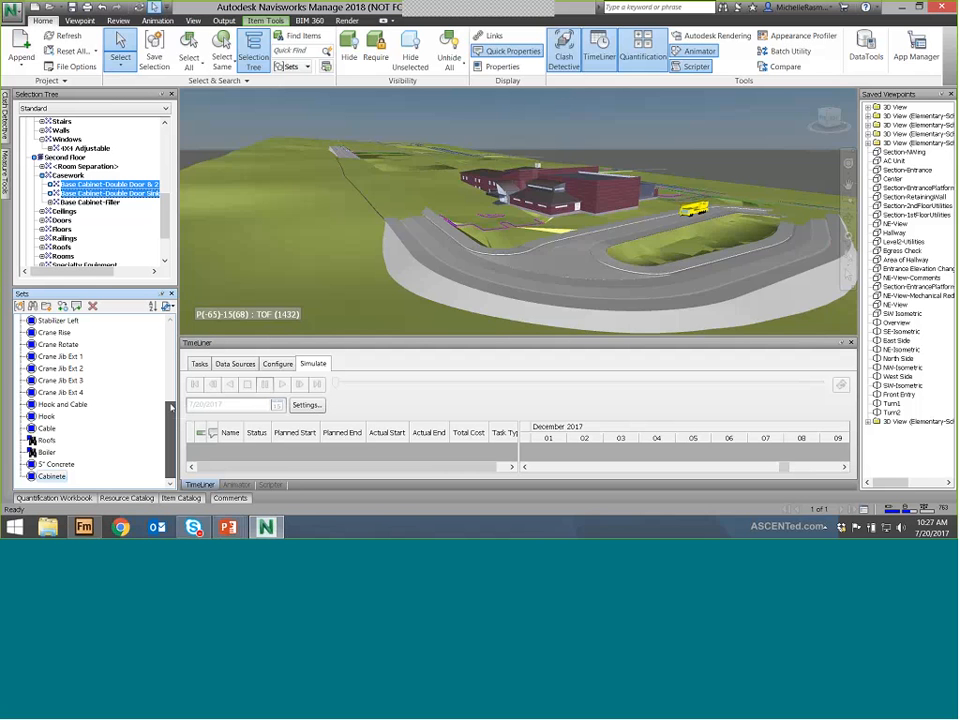
scroll(172, 407, up, 5)
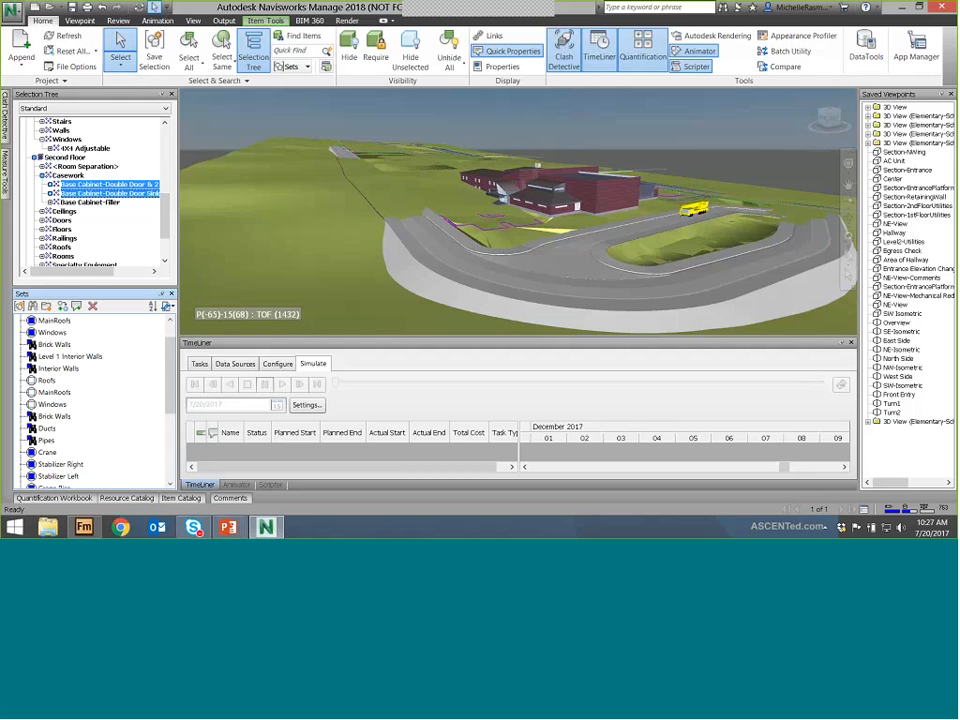
Open the prepared .nwf version of the school project that contains the ready-made selection sets
click(14, 14)
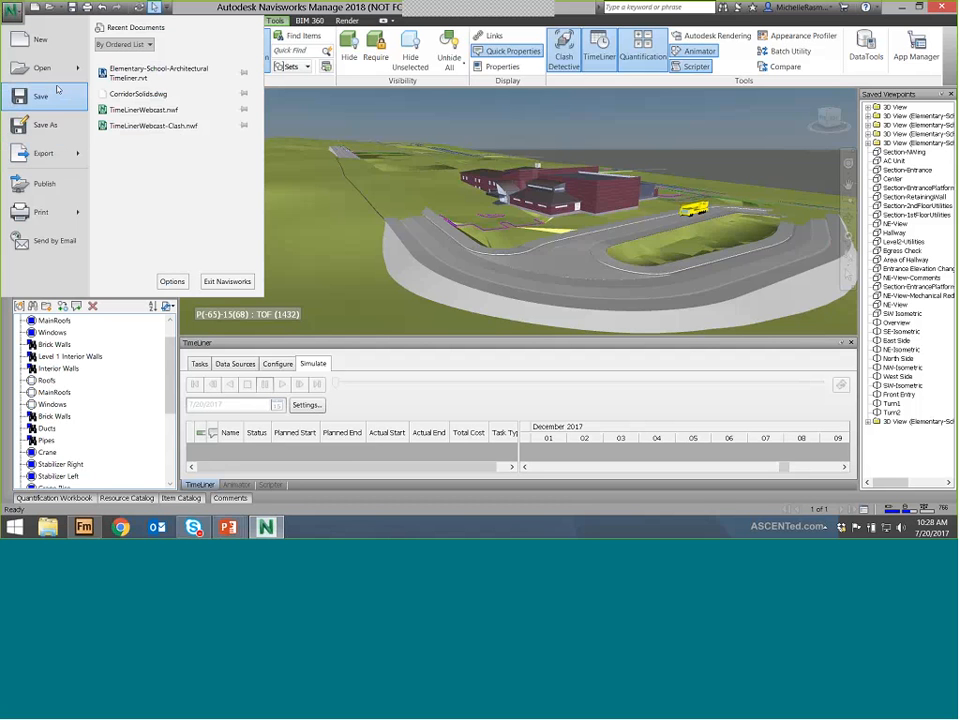
mouse_move(56, 68)
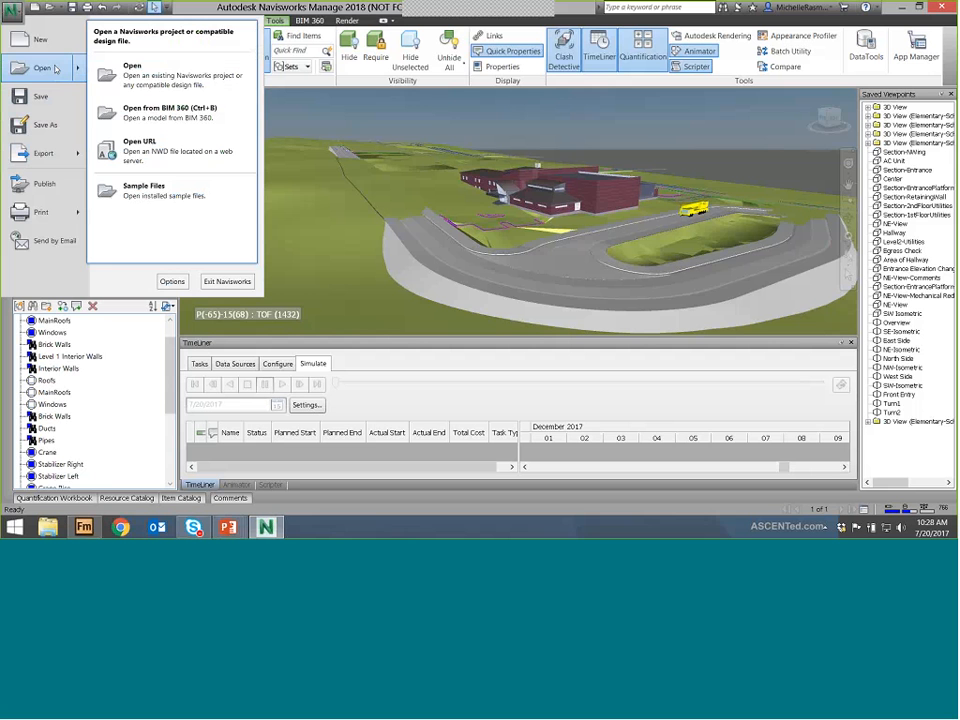
click(200, 74)
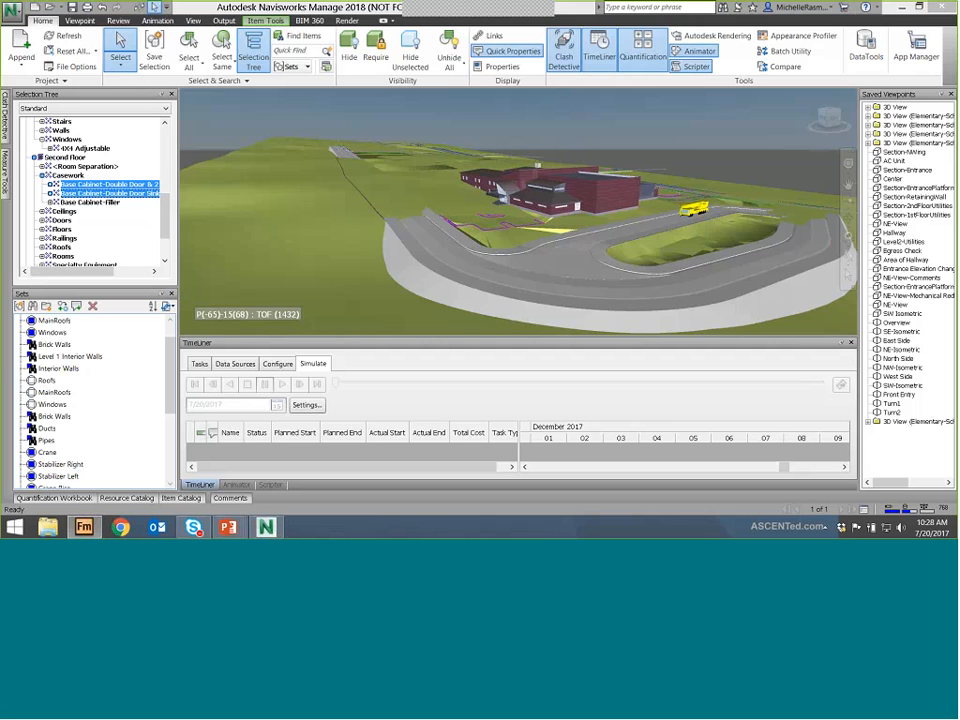
click(519, 307)
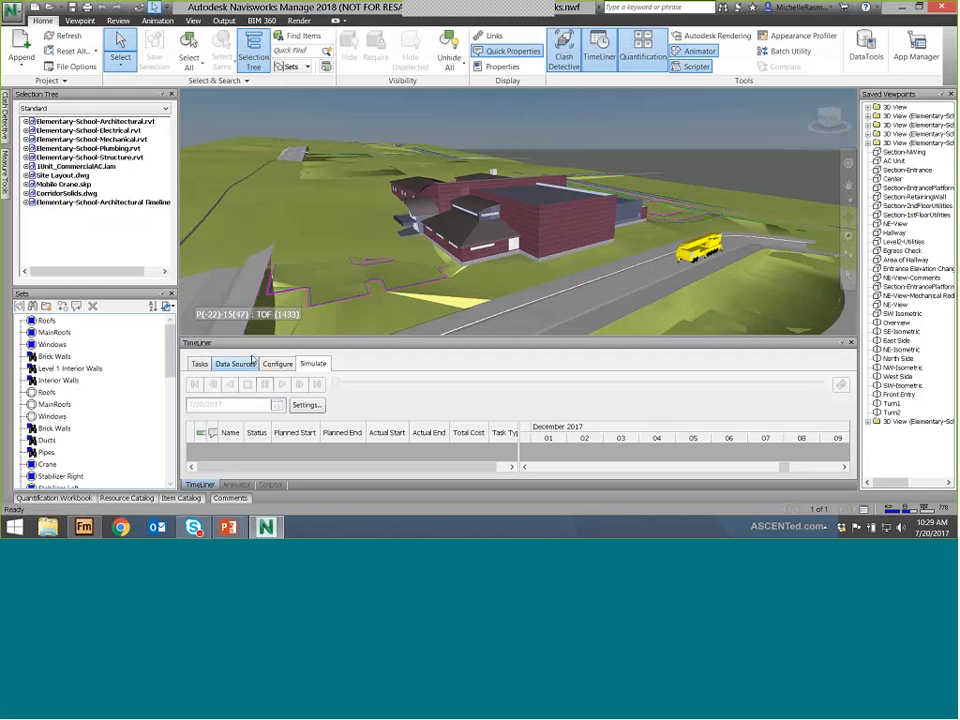
Examine the Roofs Reference 2, Roofs Reference 3, Concrete on Metal Deck - 2nd Floor, Foundation - 18" Concrete Wall and 1st Floor Windows sets by selecting each
scroll(174, 381, down, 3)
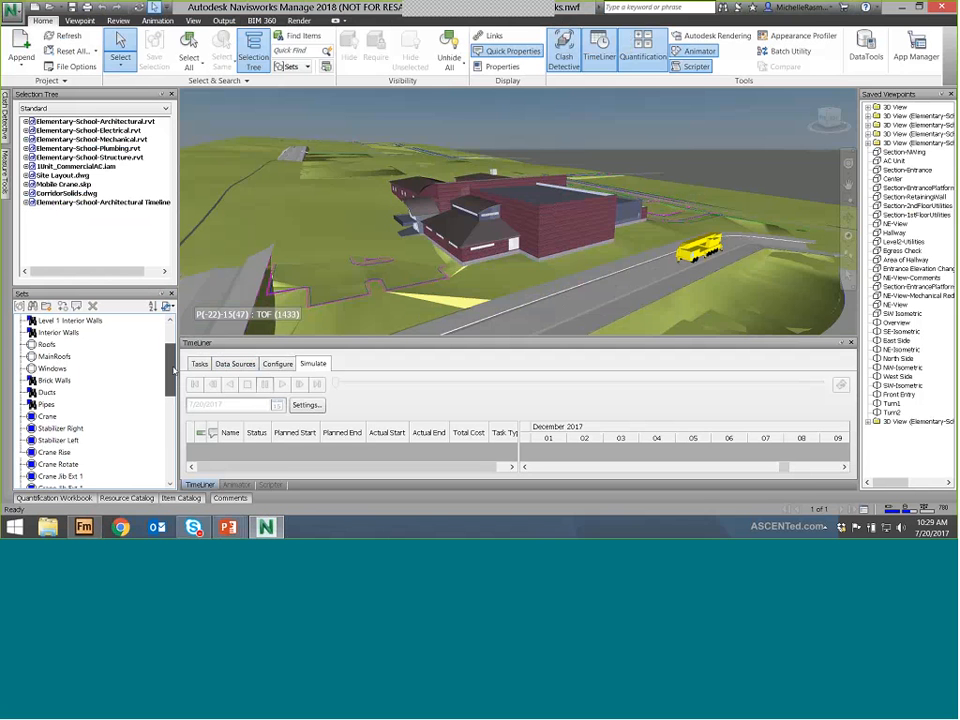
drag(174, 381, 174, 440)
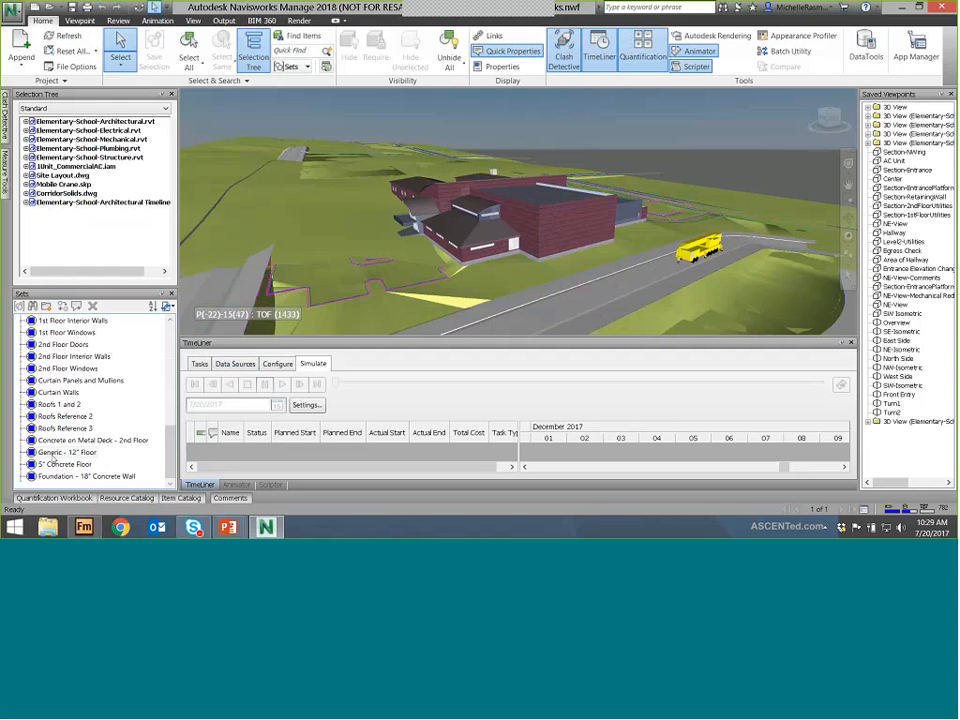
click(52, 417)
click(52, 418)
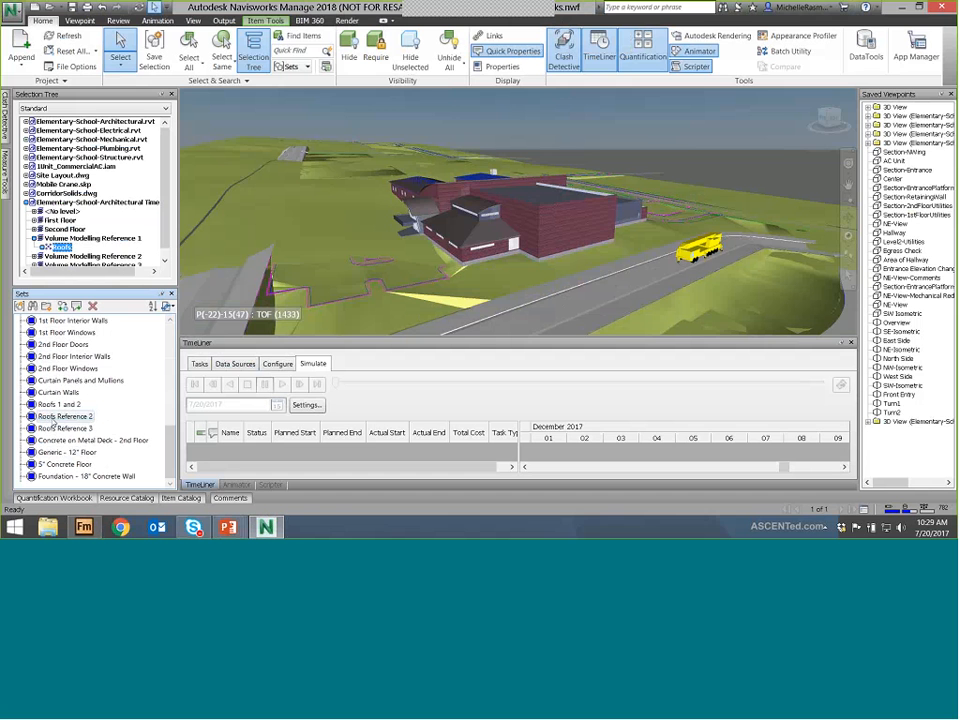
click(64, 429)
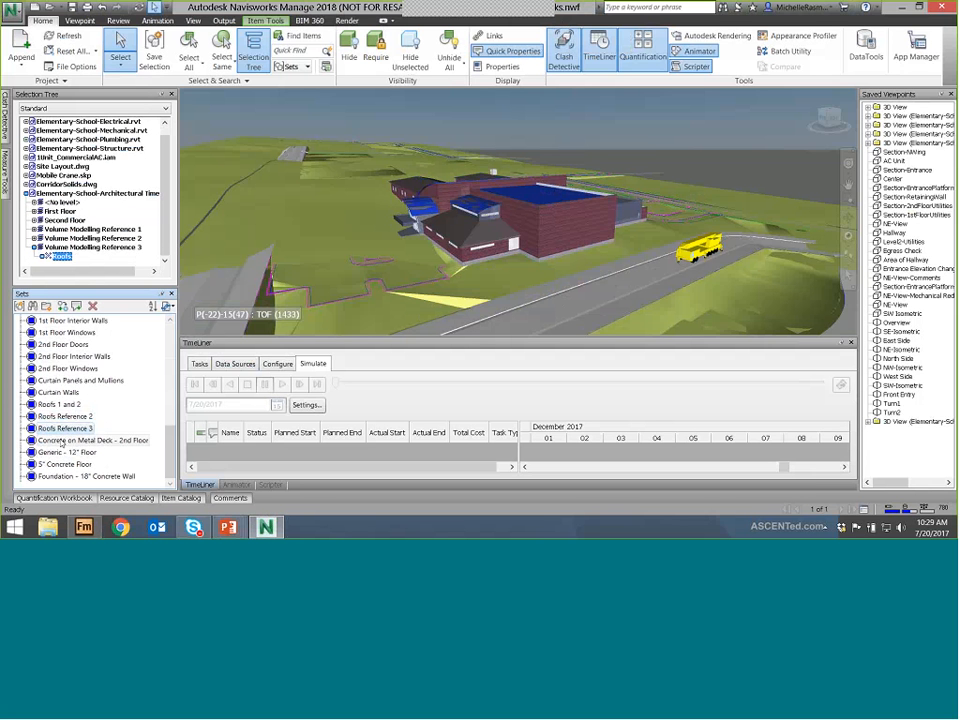
click(62, 441)
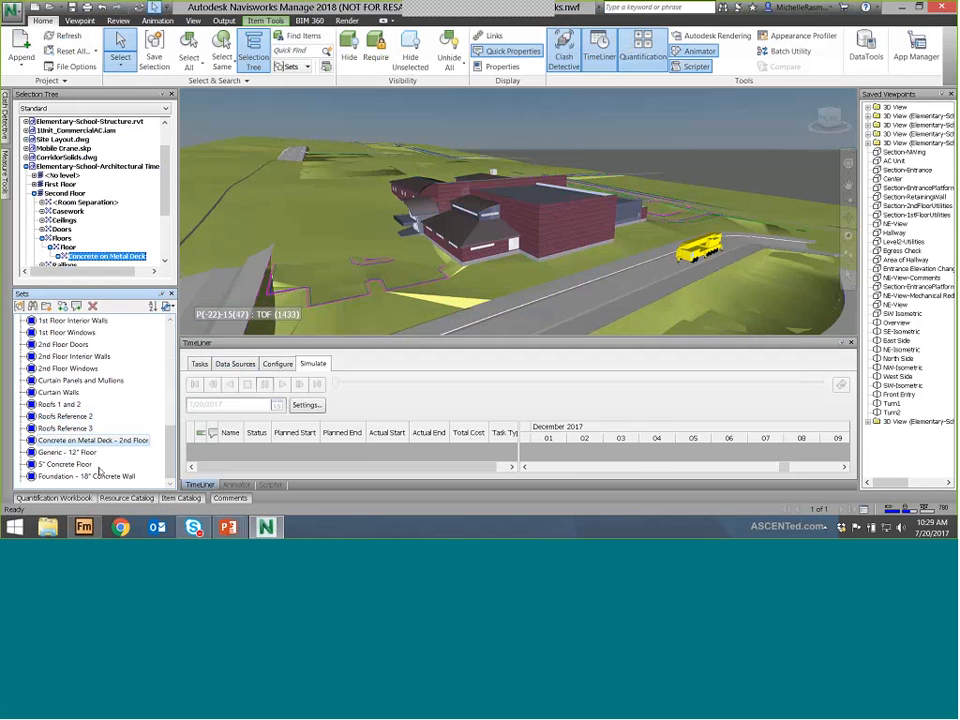
click(100, 477)
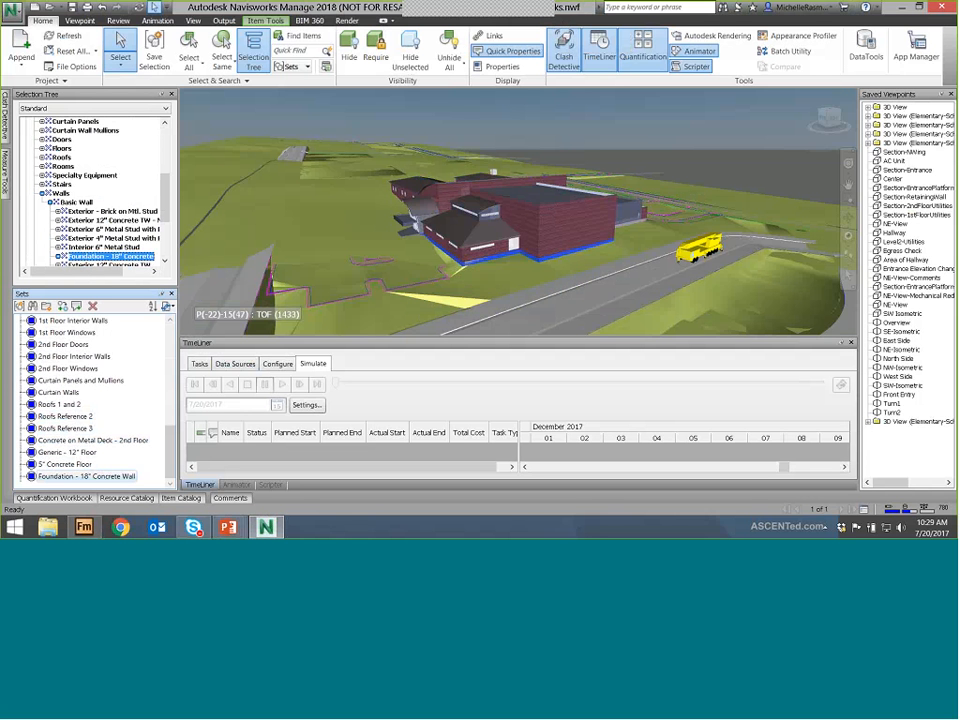
click(67, 332)
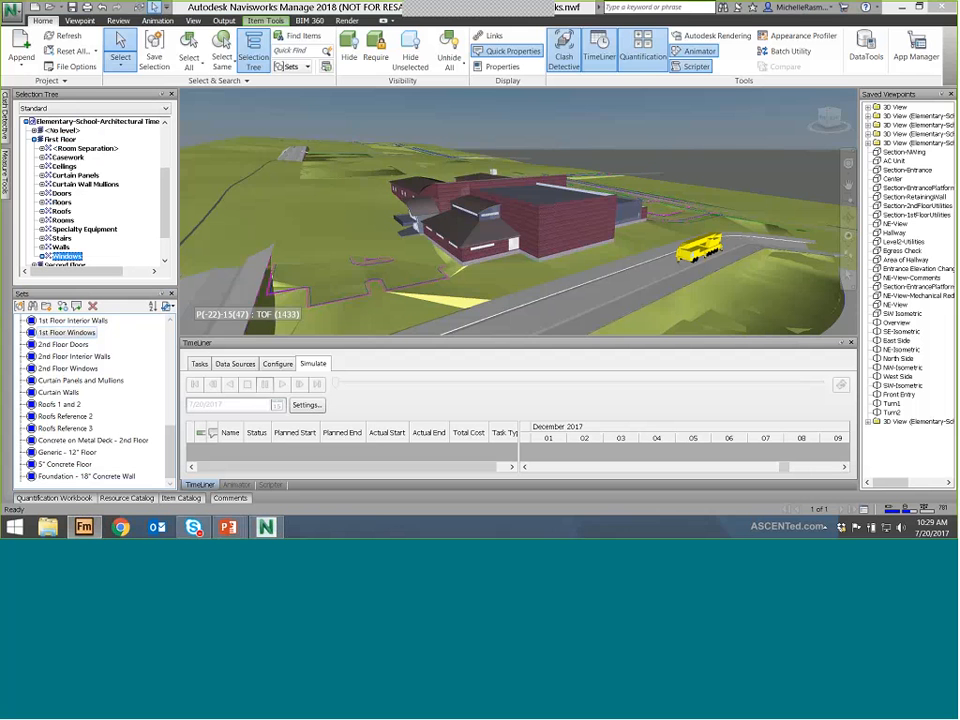
Examine the AIW_Existing_Ground and Composite terrain surfaces by selecting each, and show the TimeLiner task list
click(314, 201)
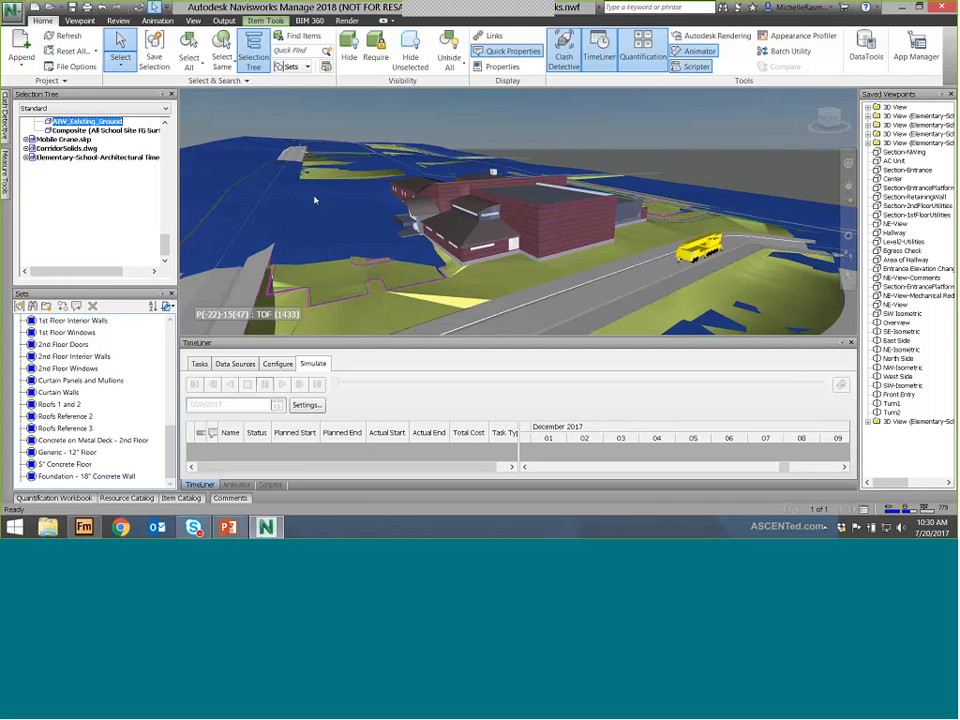
click(380, 224)
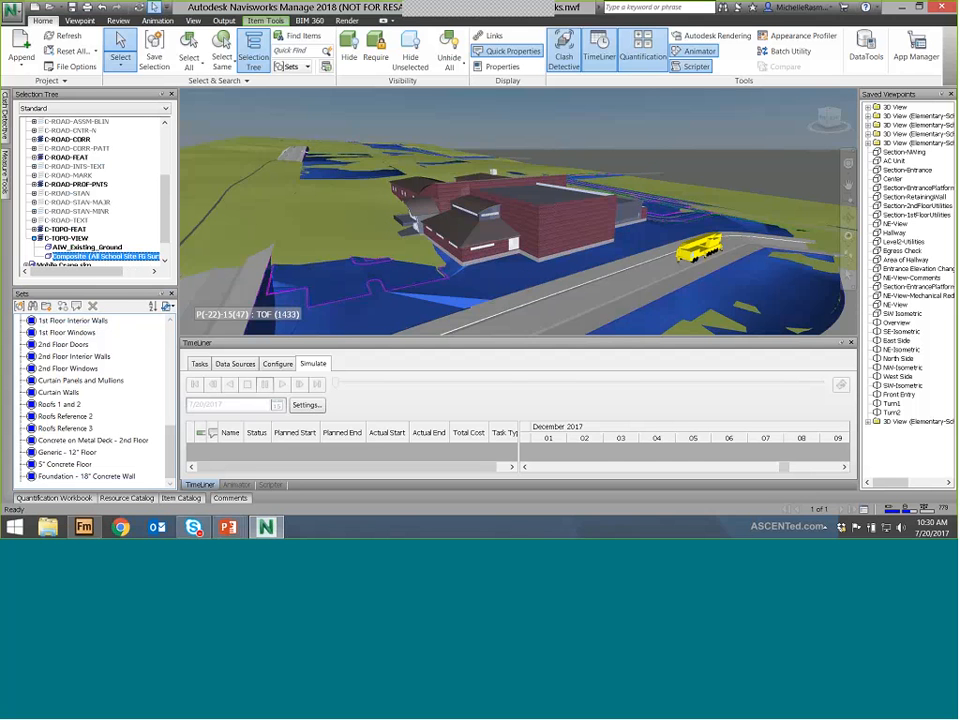
click(200, 364)
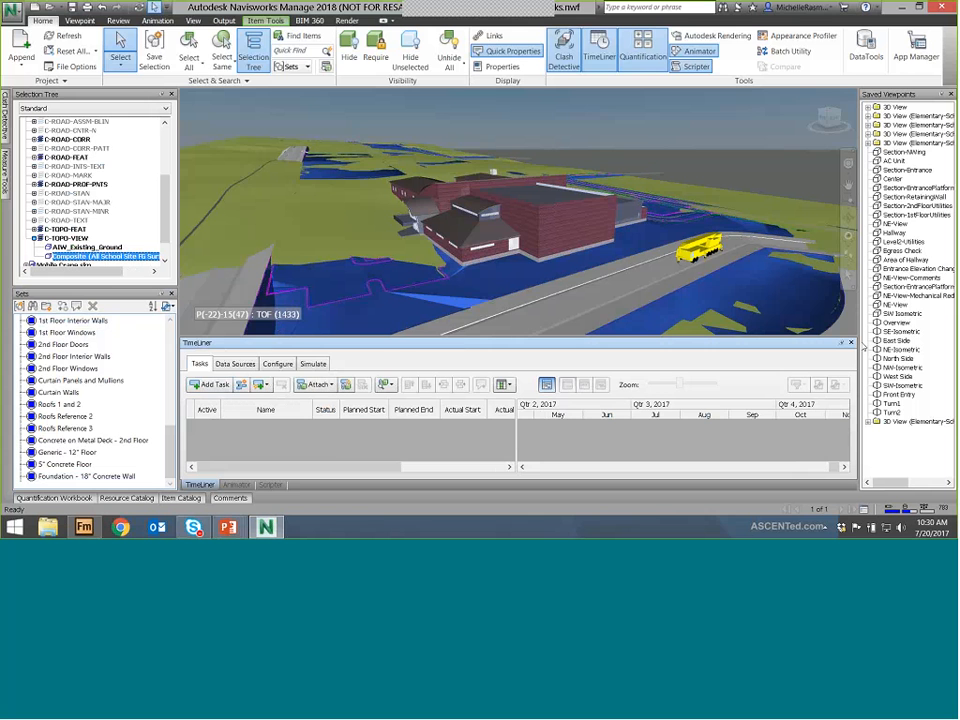
Close and reopen the TimeLiner window, and try auto-hiding it before pinning it back in place
click(851, 342)
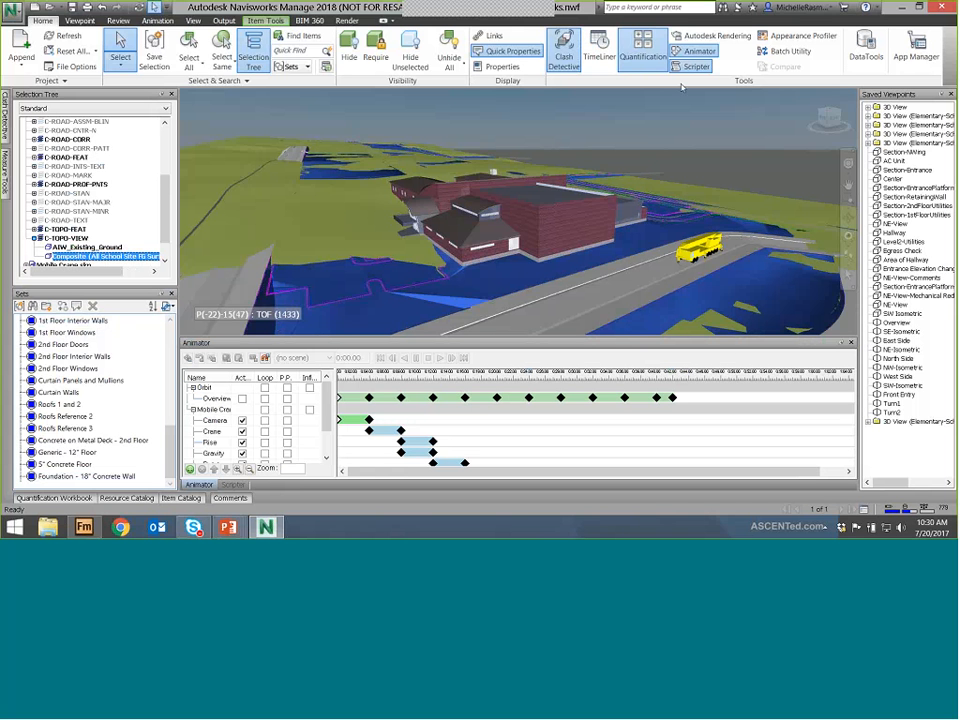
click(599, 57)
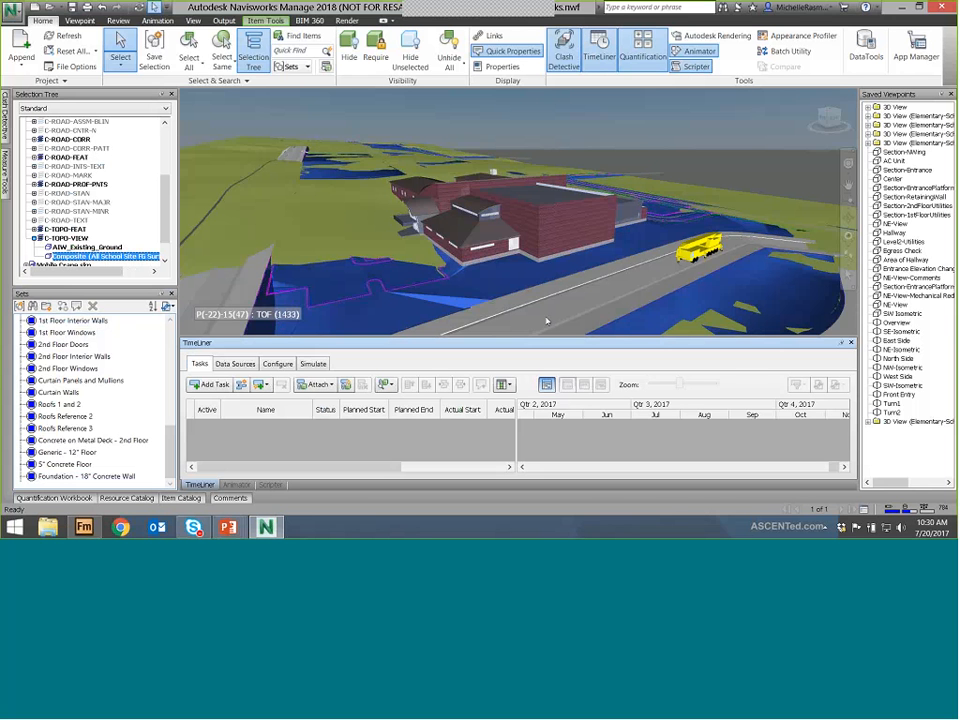
click(842, 343)
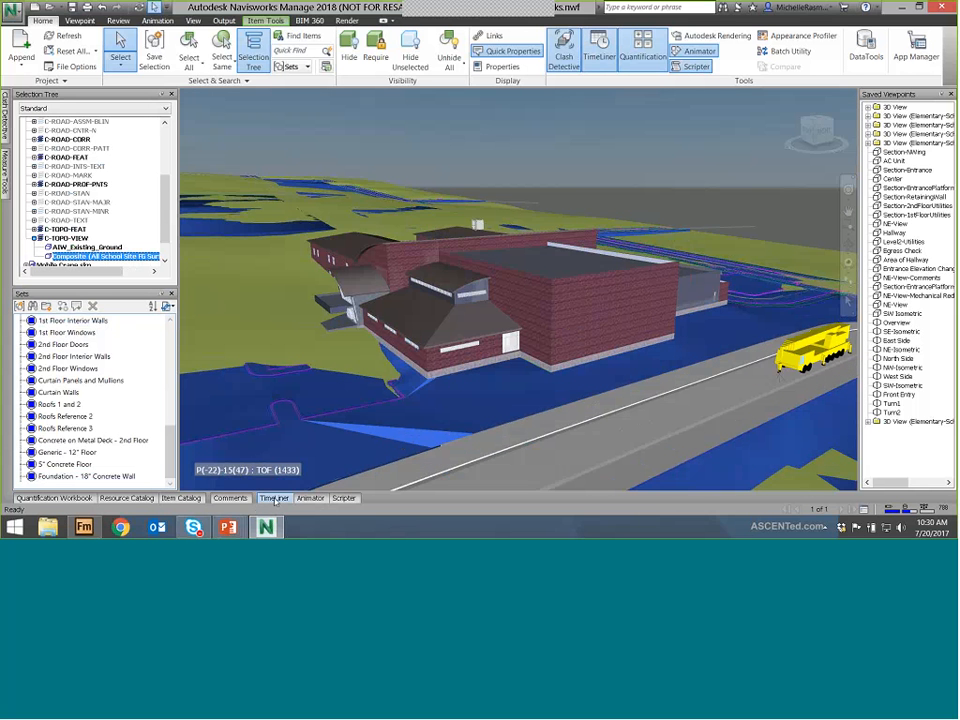
click(274, 498)
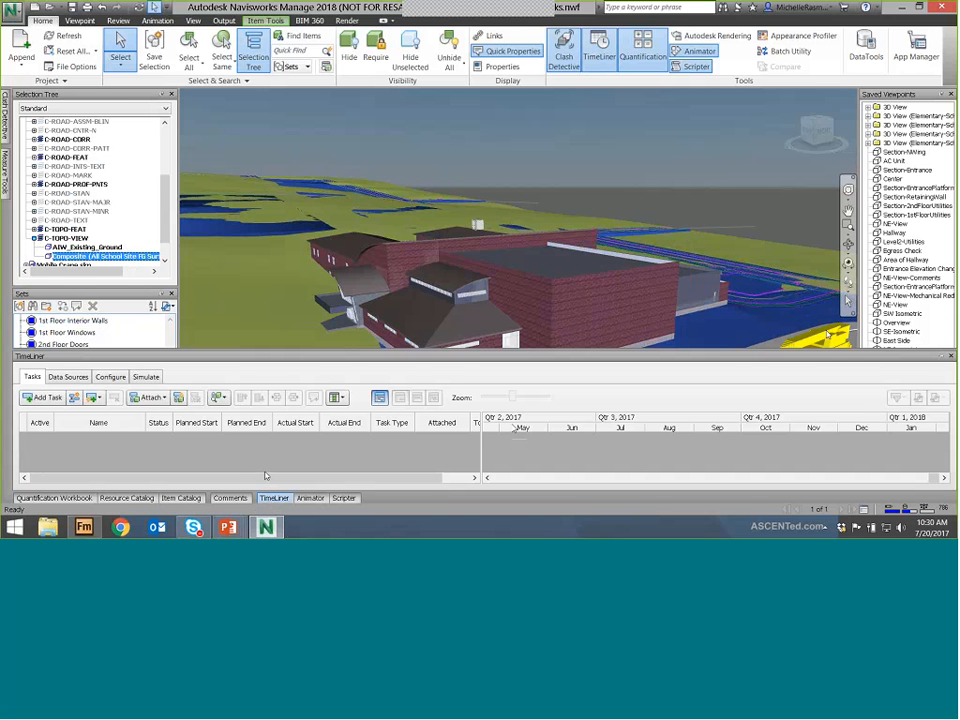
click(940, 357)
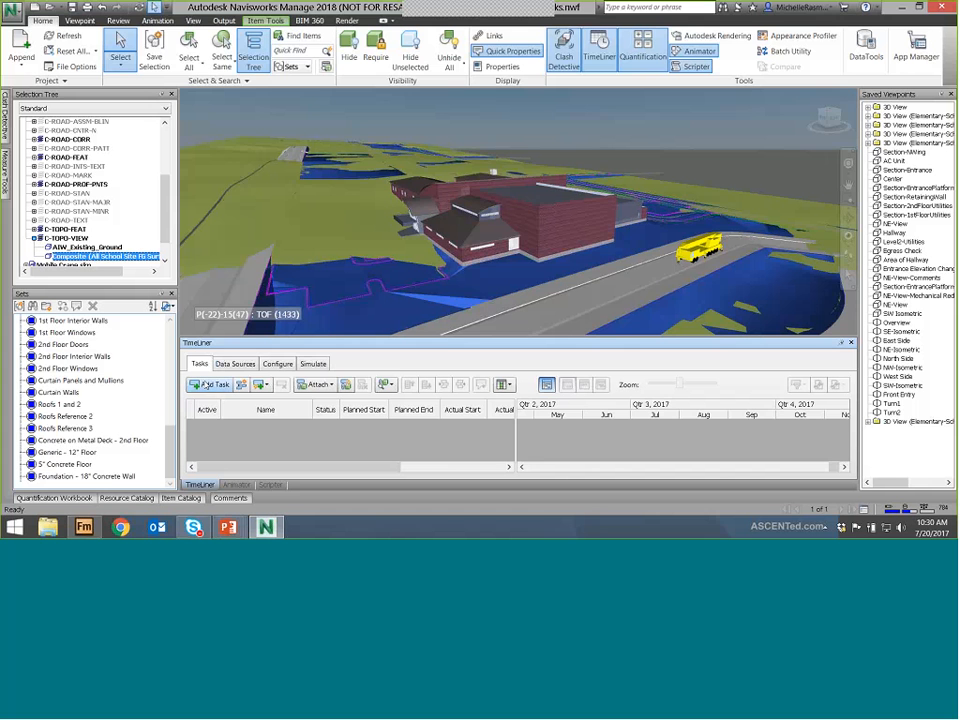
Add a TimeLiner task named Existing Ground Demo
click(208, 385)
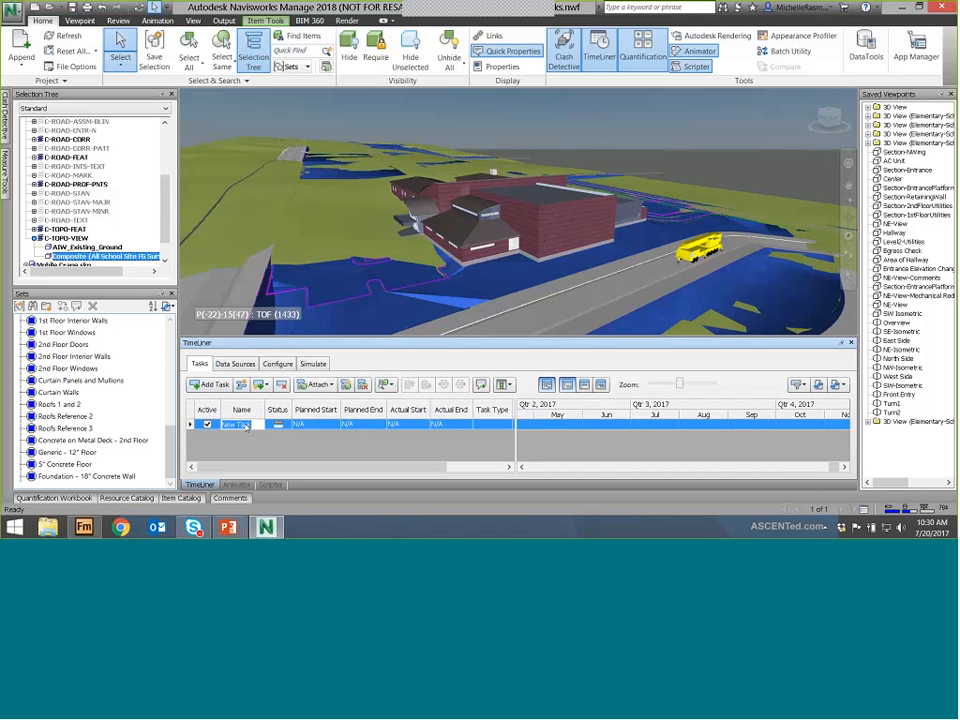
text(R)
key(BackSpace)
text(Existing G)
text(round De)
text(mo)
Set the Existing Ground Demo task's planned start to 6/10/2017 and its planned end to 8/10/2017
click(302, 426)
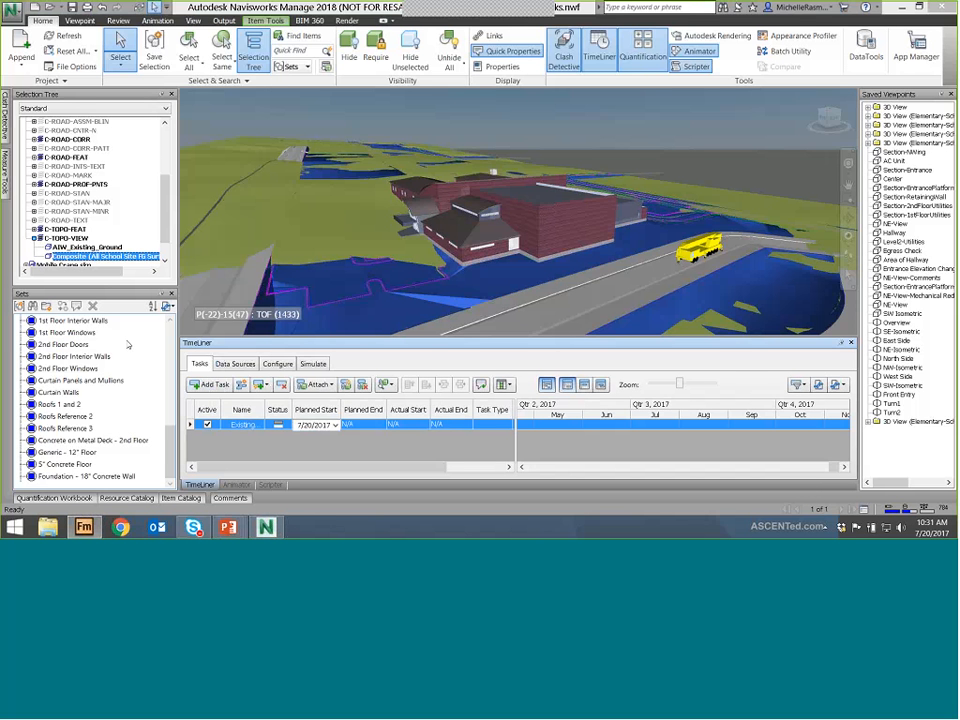
click(298, 425)
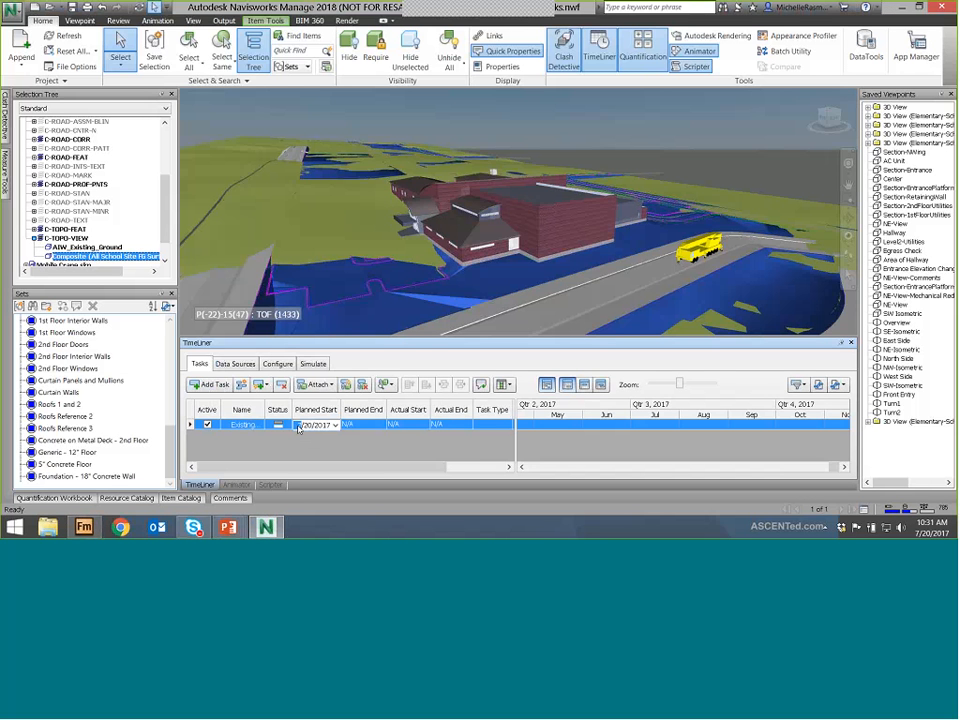
text(6)
click(356, 426)
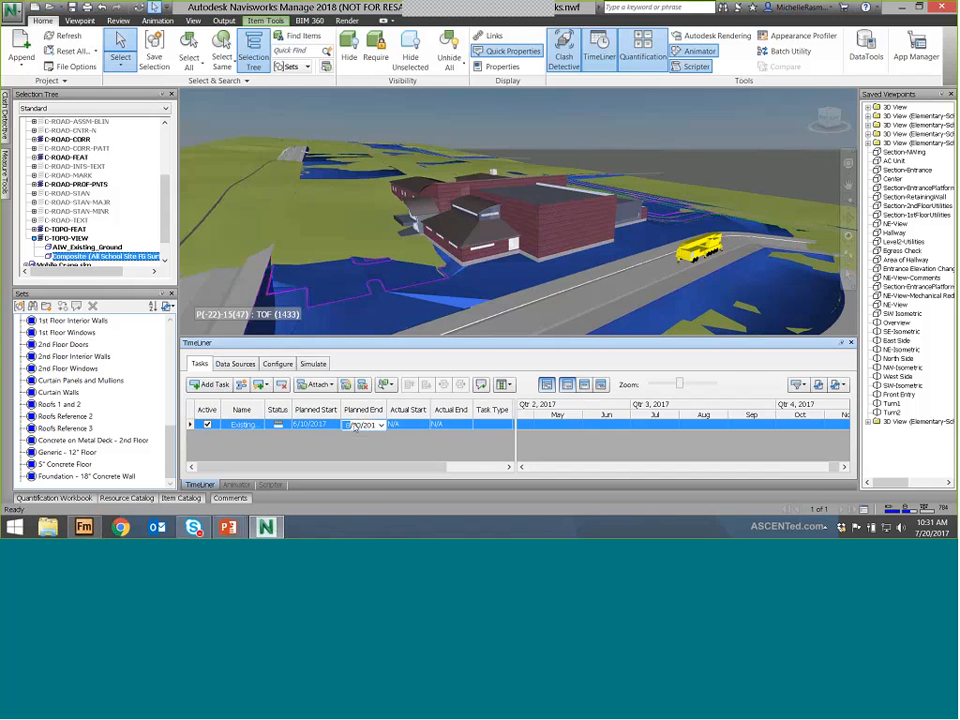
text(8)
Set the Existing Ground Demo task's actual start to 7/1/2017 and its actual end to 8/31/2017
click(407, 426)
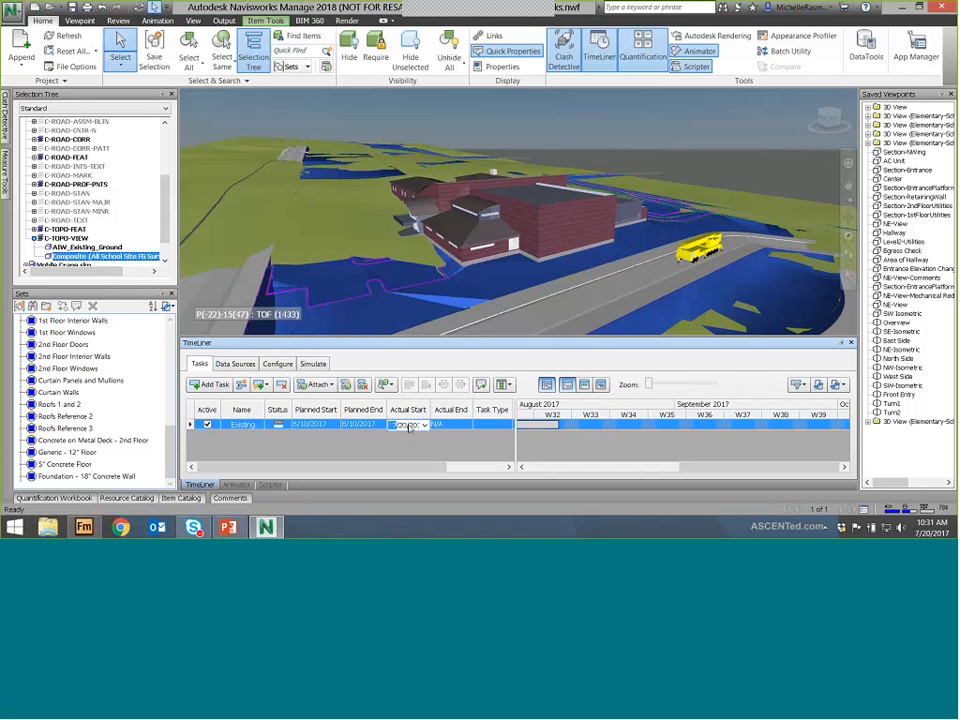
click(403, 426)
click(447, 426)
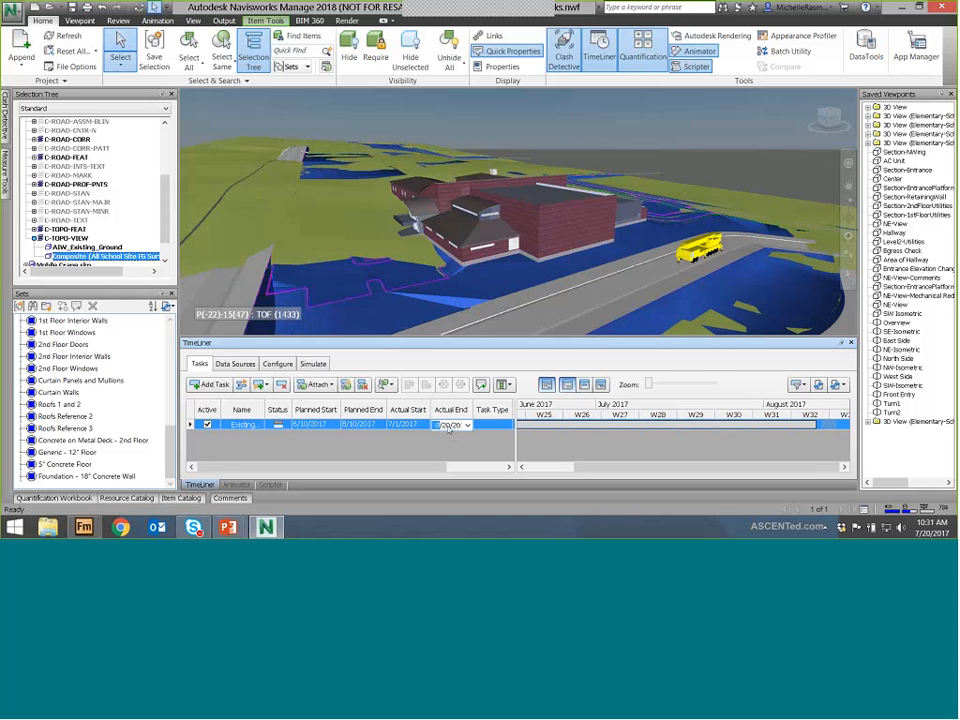
text(8/31)
Assign the Demolish task type to the Existing Ground Demo task
click(490, 425)
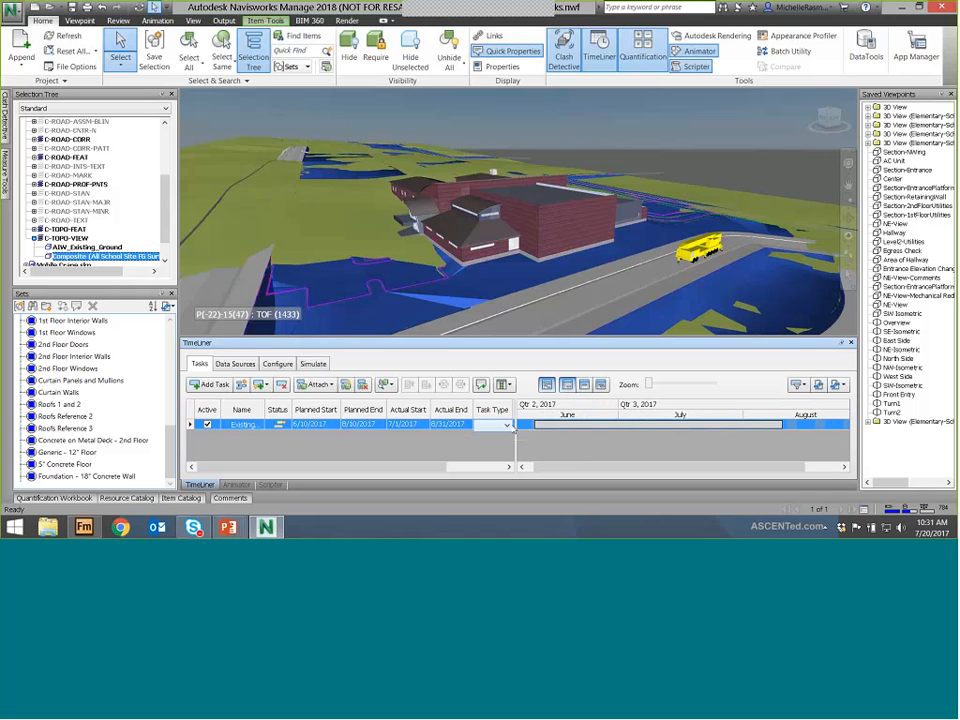
click(507, 425)
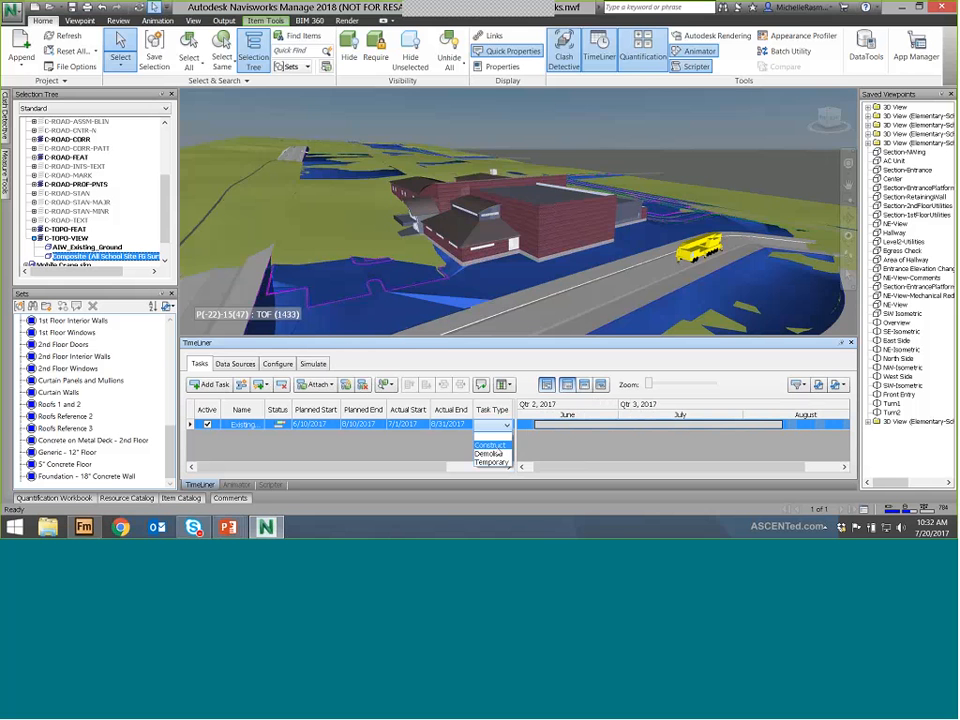
click(494, 453)
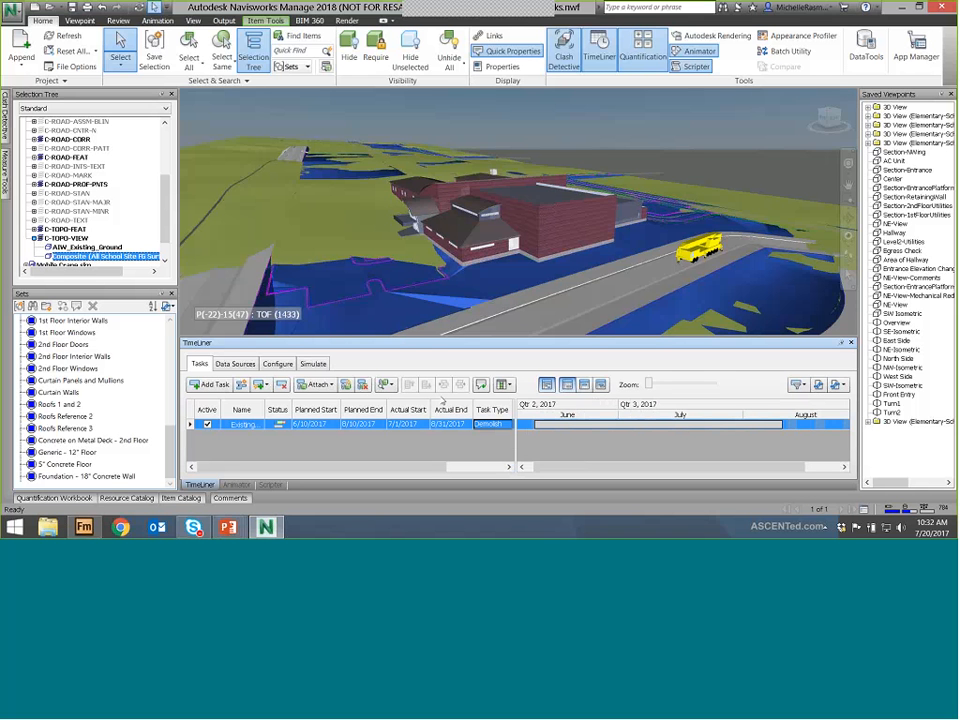
Add a new TimeLiner task type named Road Closure to the configured task types
click(278, 365)
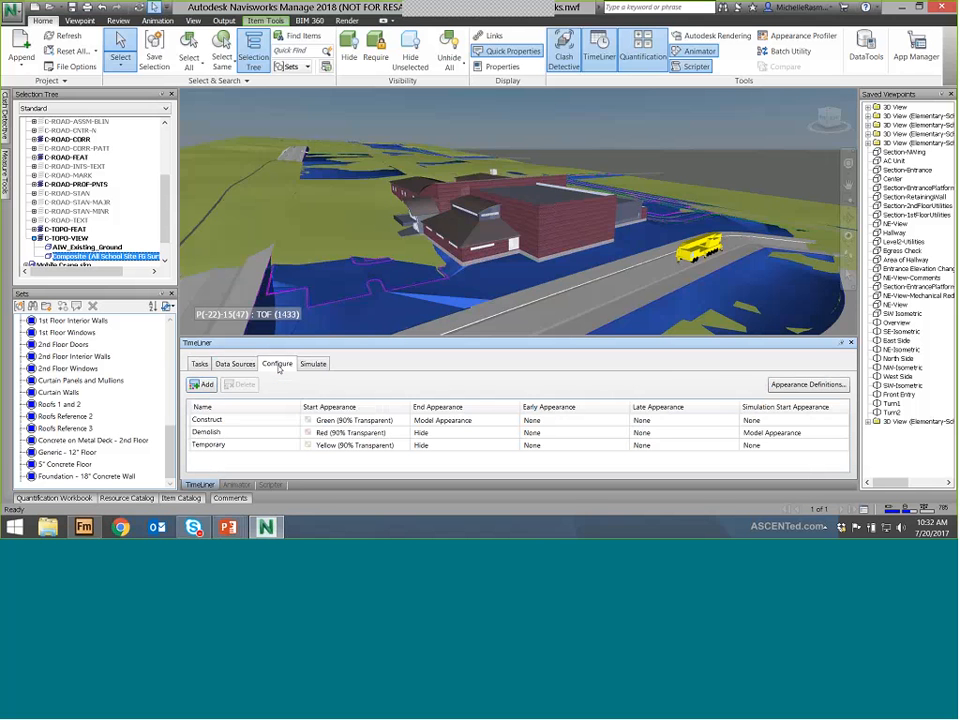
click(205, 387)
click(250, 459)
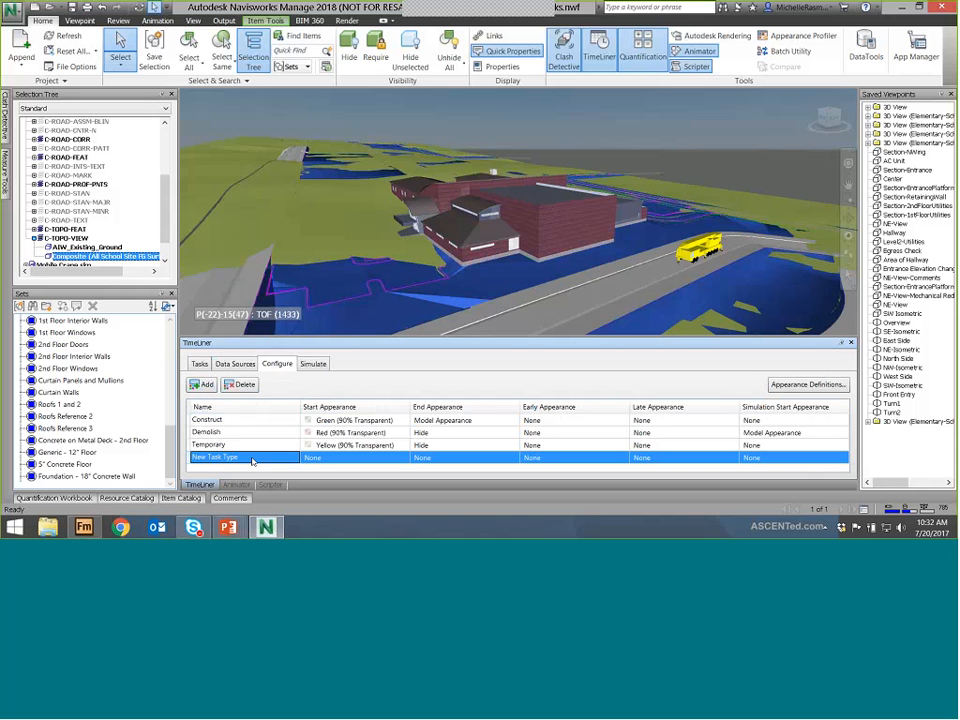
click(253, 458)
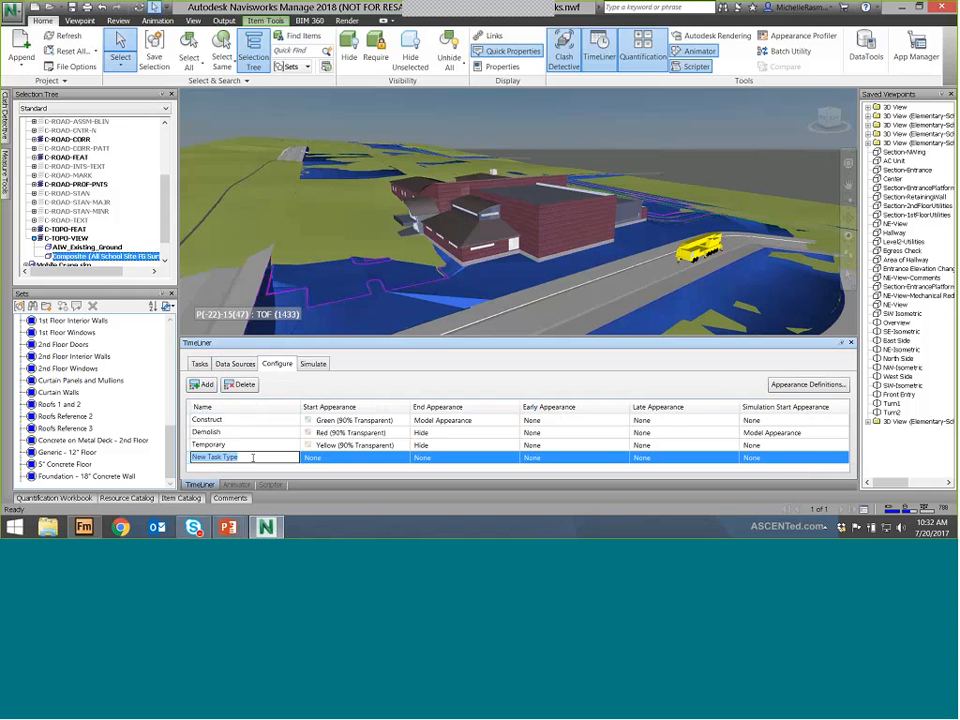
text(Road Closure)
Set Road Closure's start appearance to Hide and its end appearance to Red (90% Transparent), leaving the simulation start appearance at None
click(321, 461)
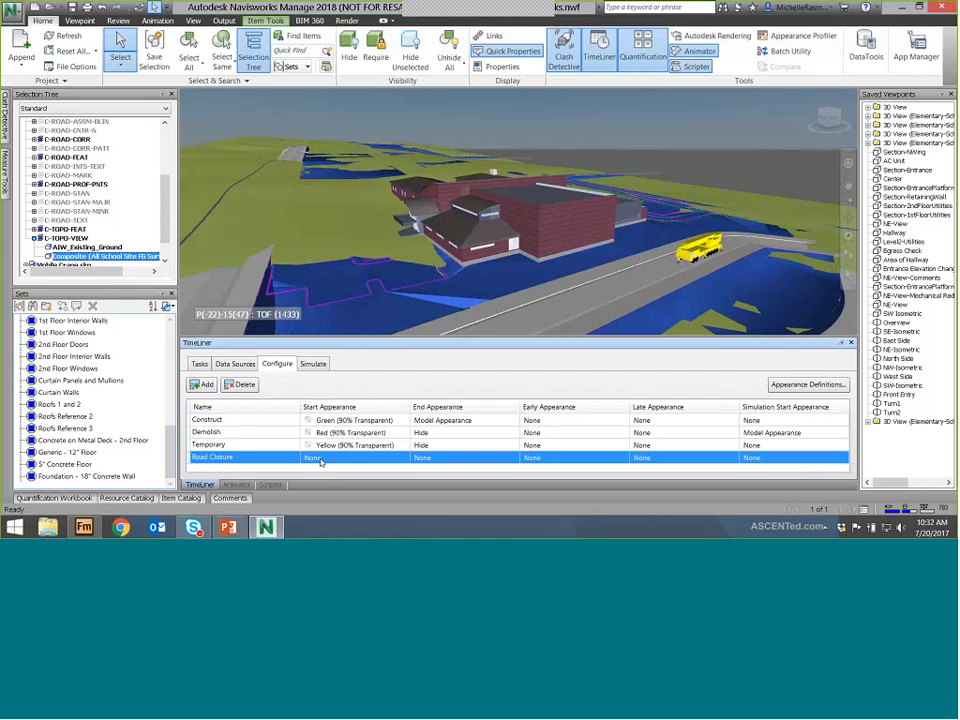
click(320, 458)
click(322, 459)
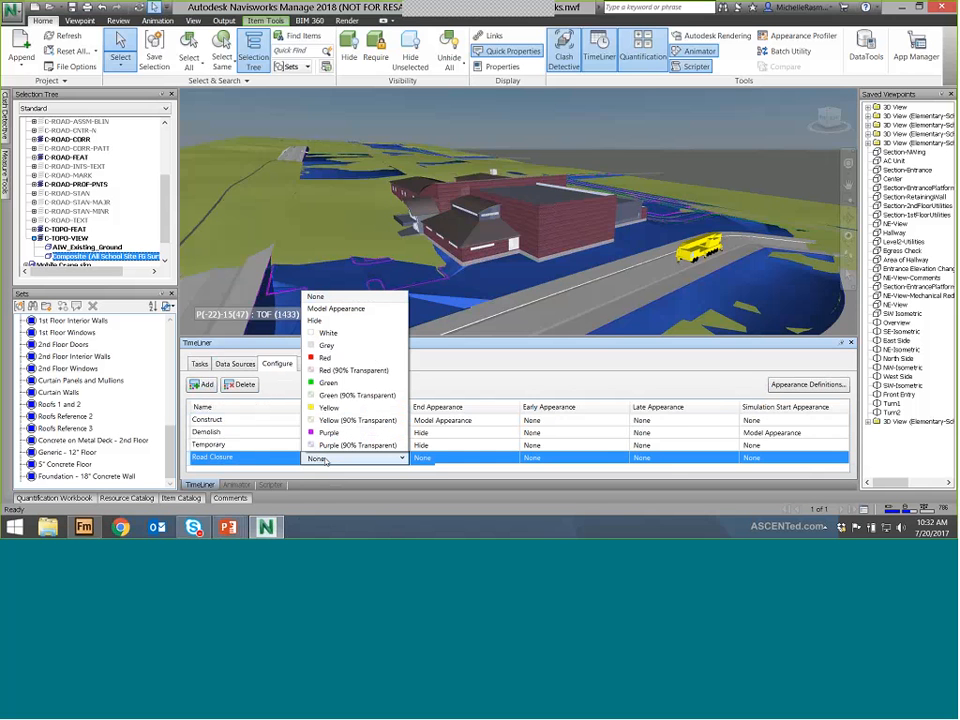
click(338, 321)
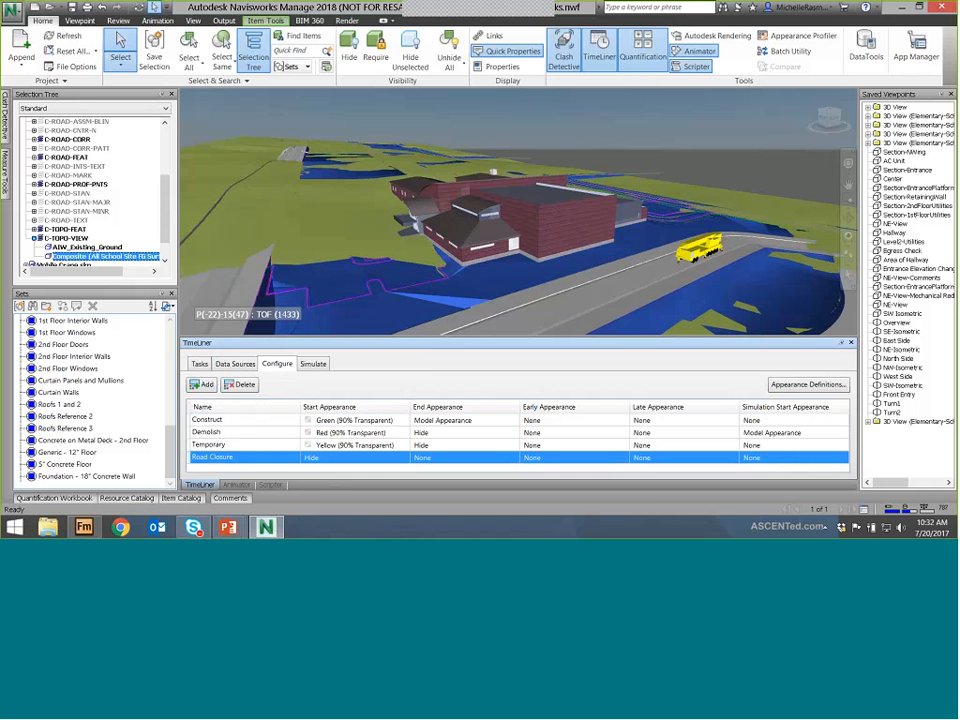
click(428, 459)
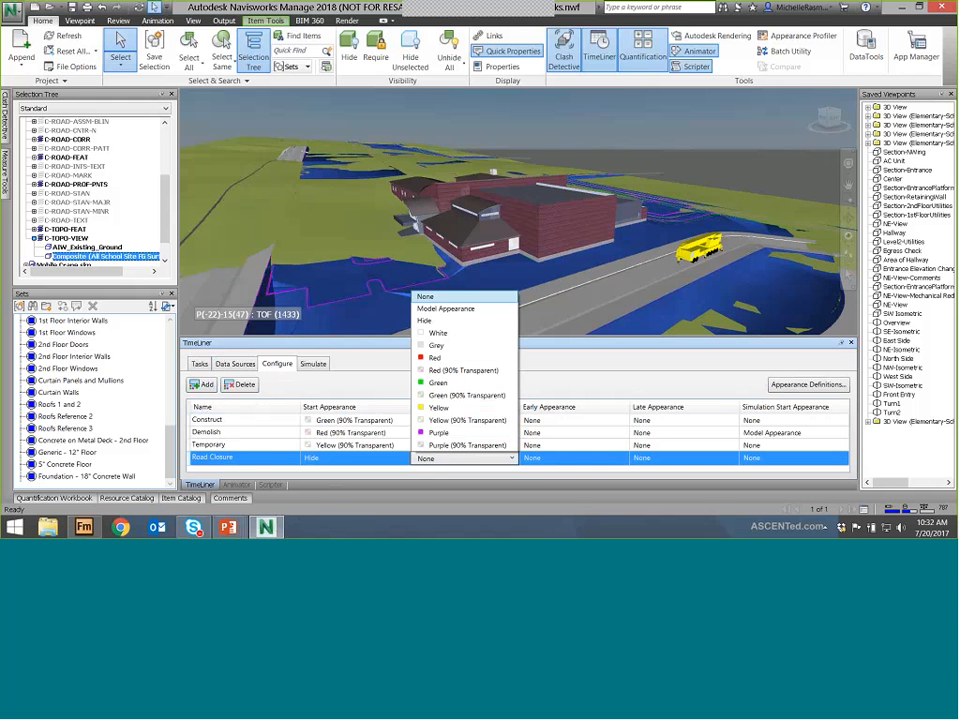
click(460, 370)
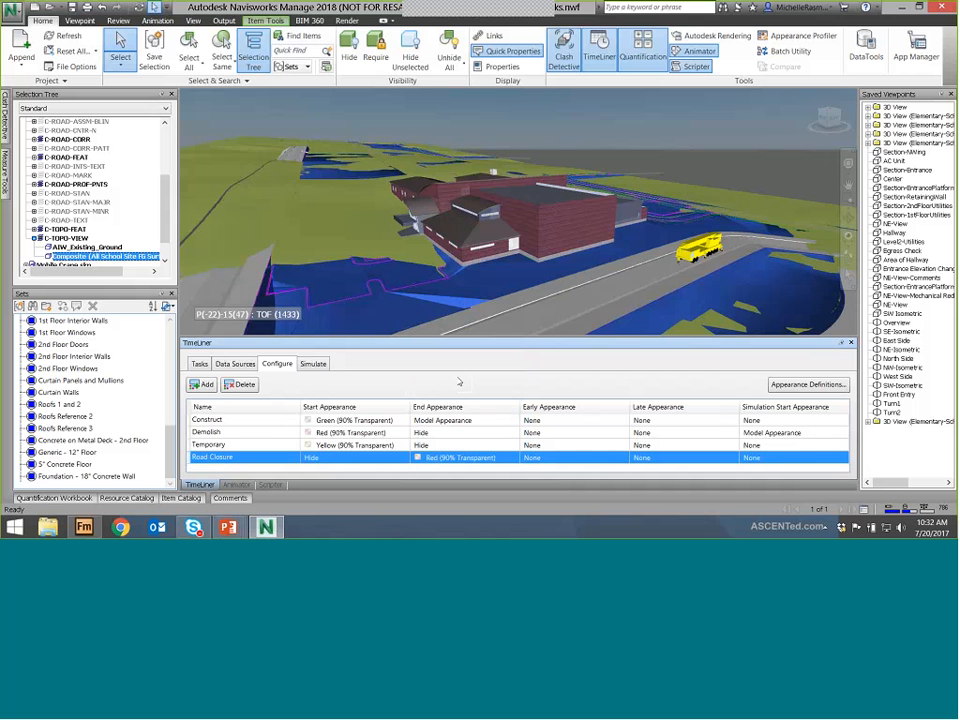
click(549, 458)
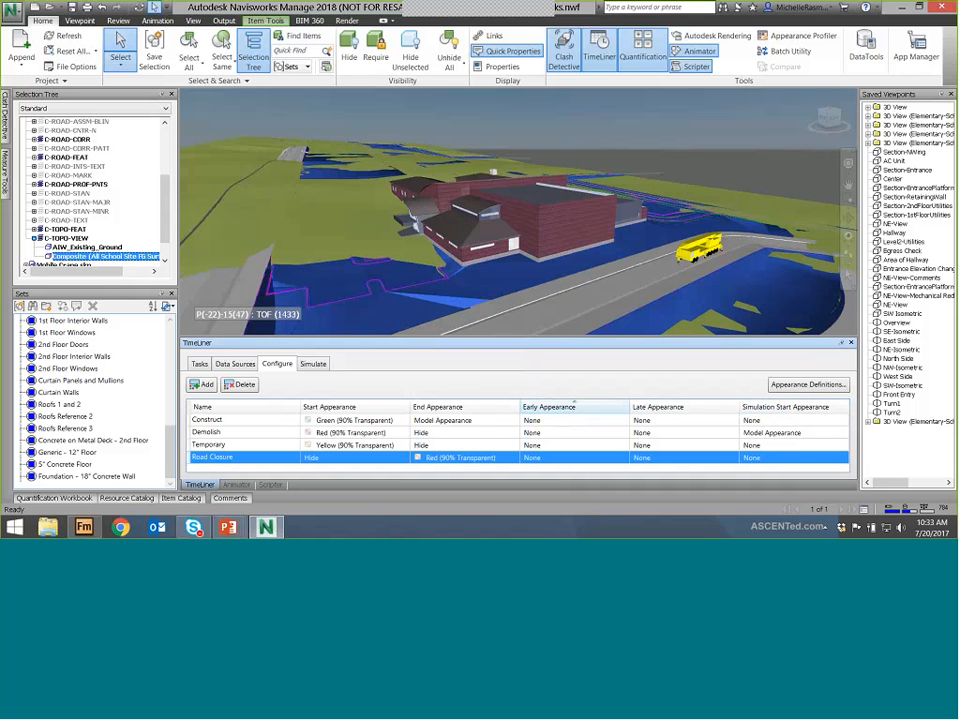
click(770, 457)
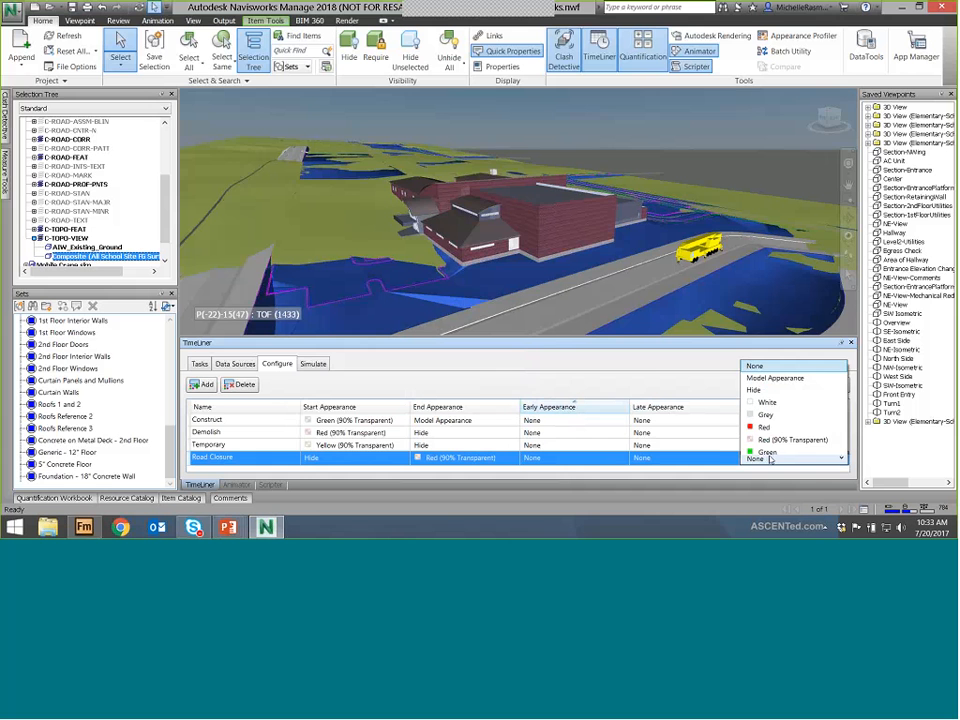
click(710, 454)
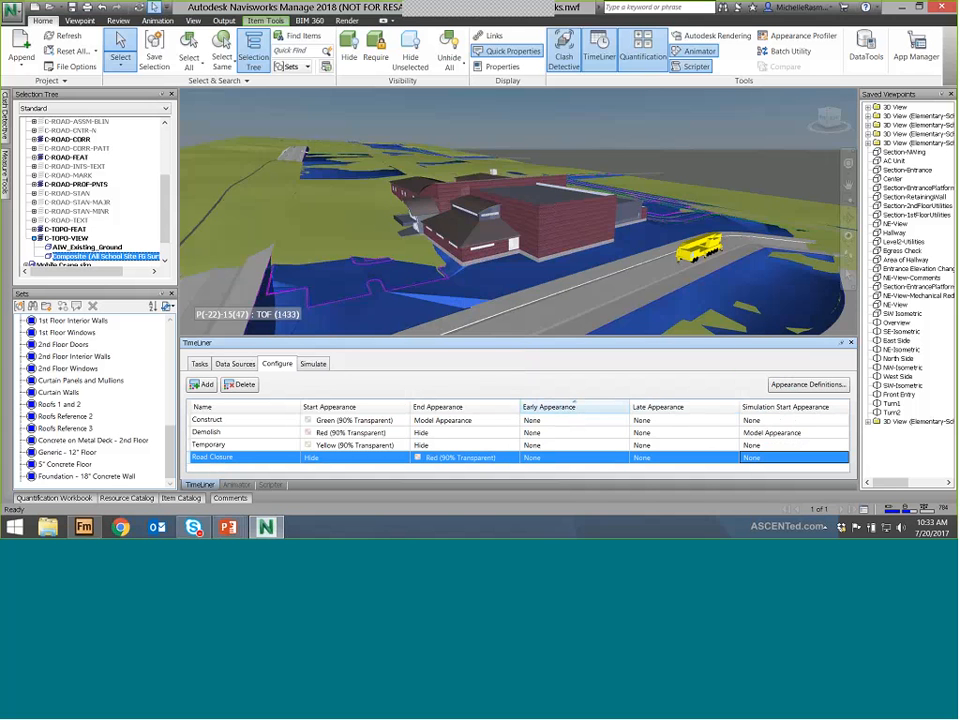
Add a new entry to the appearance definitions and give it a pure blue colour
click(792, 388)
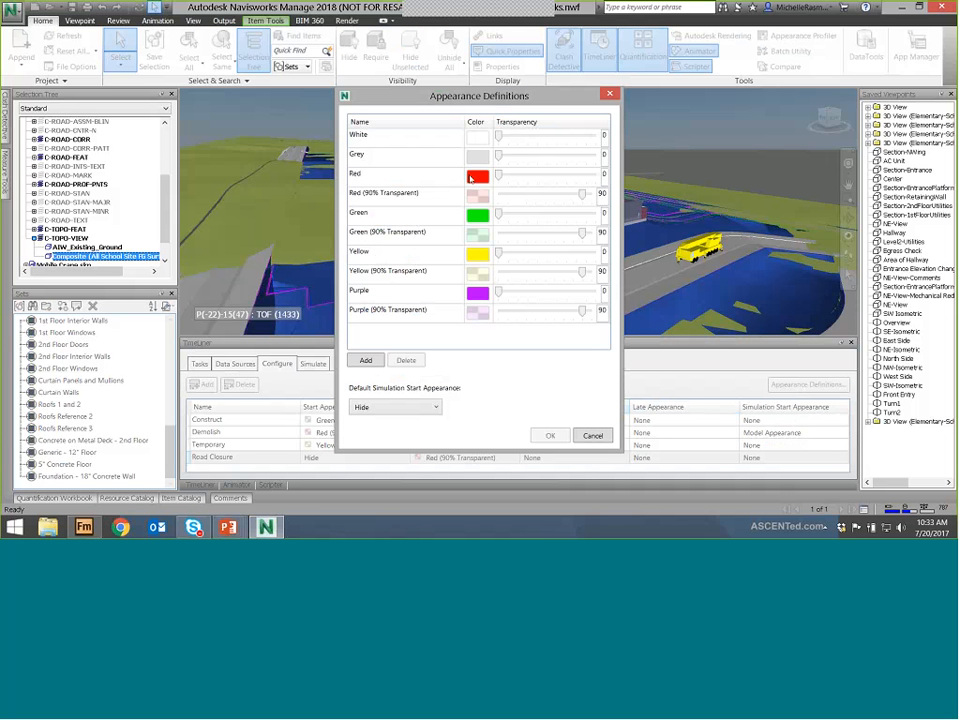
click(367, 362)
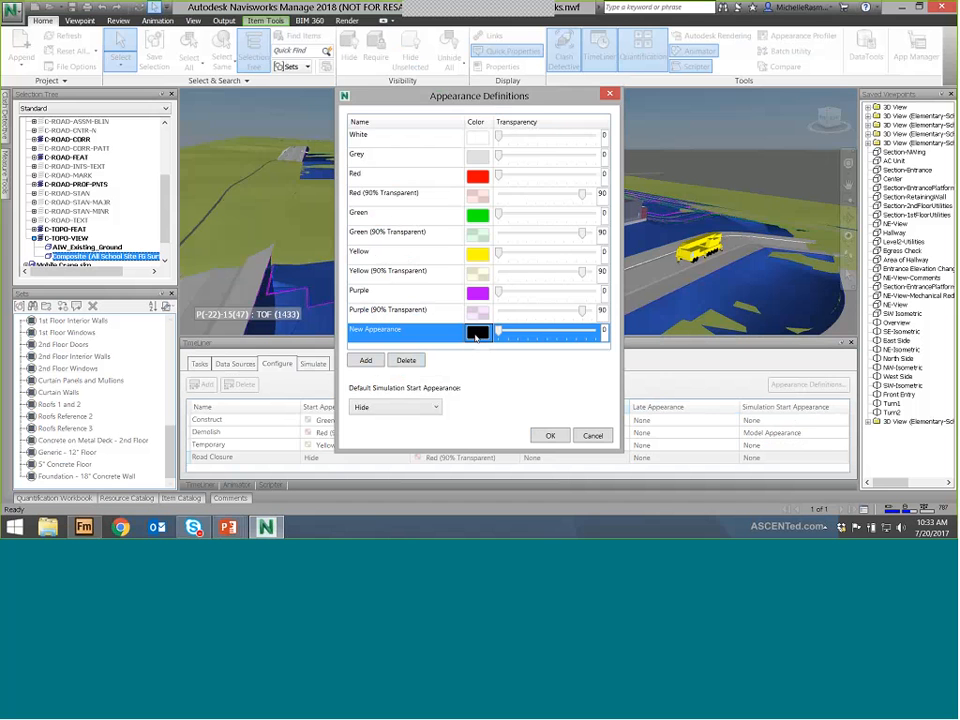
click(476, 334)
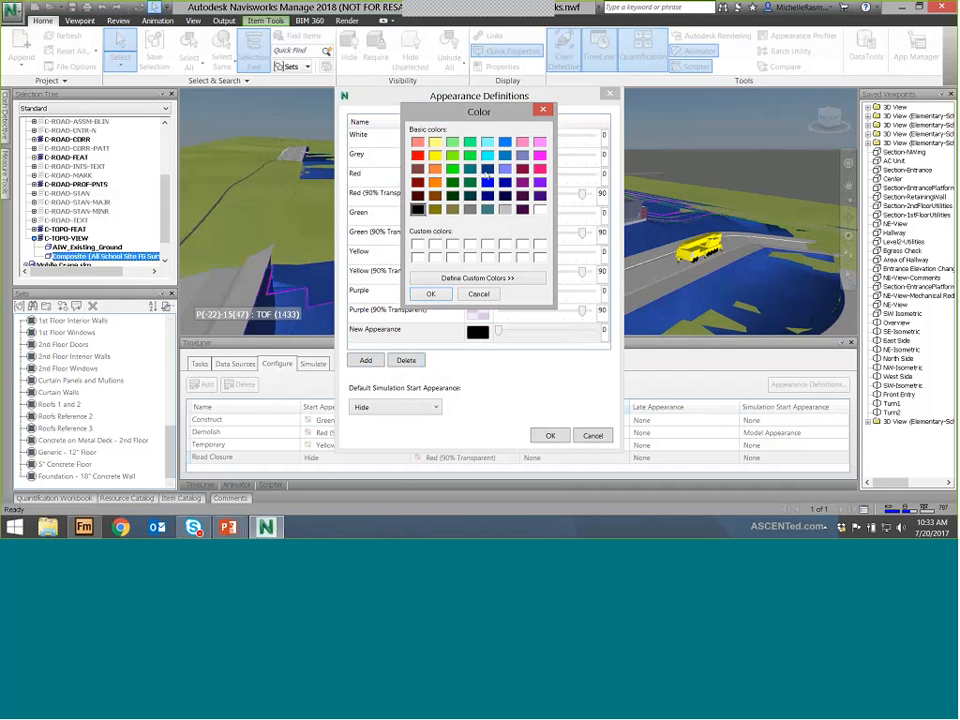
click(487, 181)
click(444, 296)
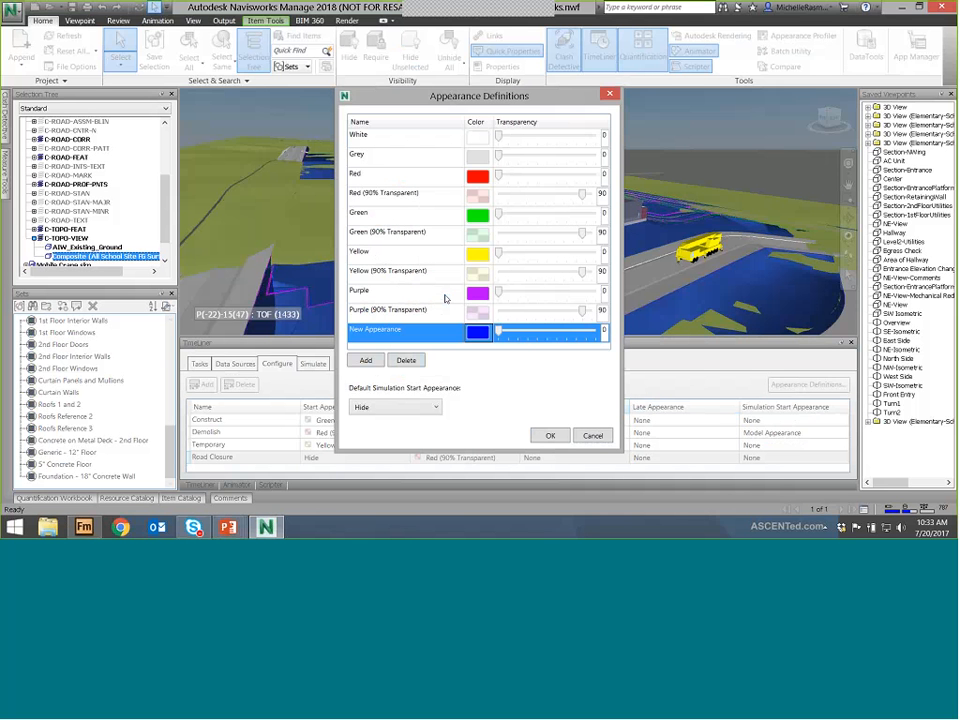
Rename the new blue appearance definition as Signage
click(365, 338)
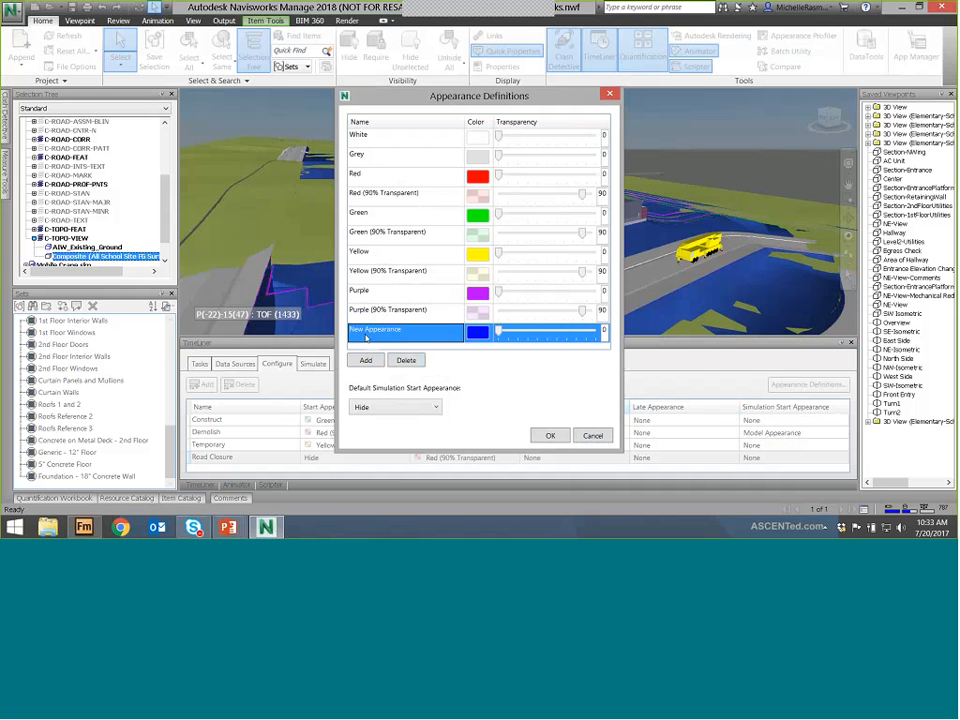
click(407, 335)
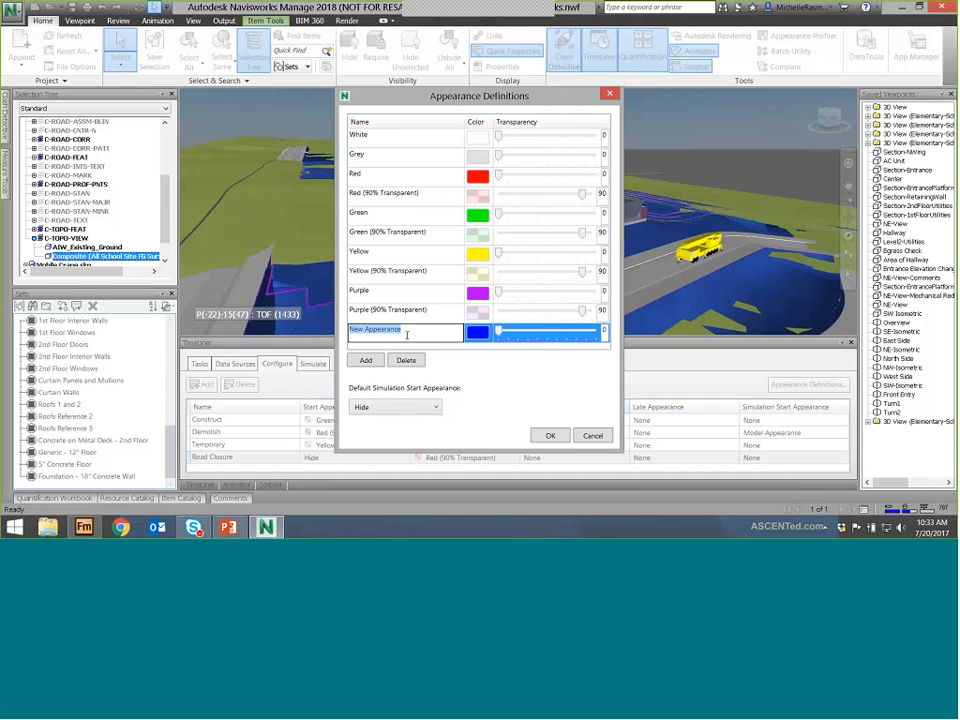
text(Sin)
text(age)
text(g)
Keep the default simulation start appearance at Hide, make the Signage appearance partly transparent, and save the appearance definitions
click(395, 407)
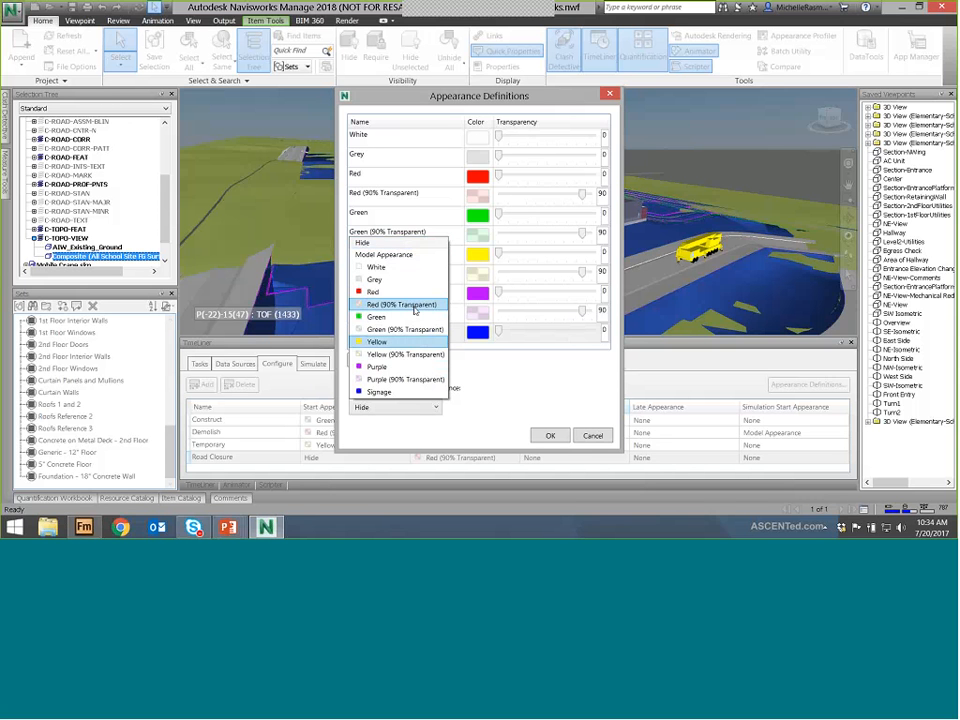
click(505, 367)
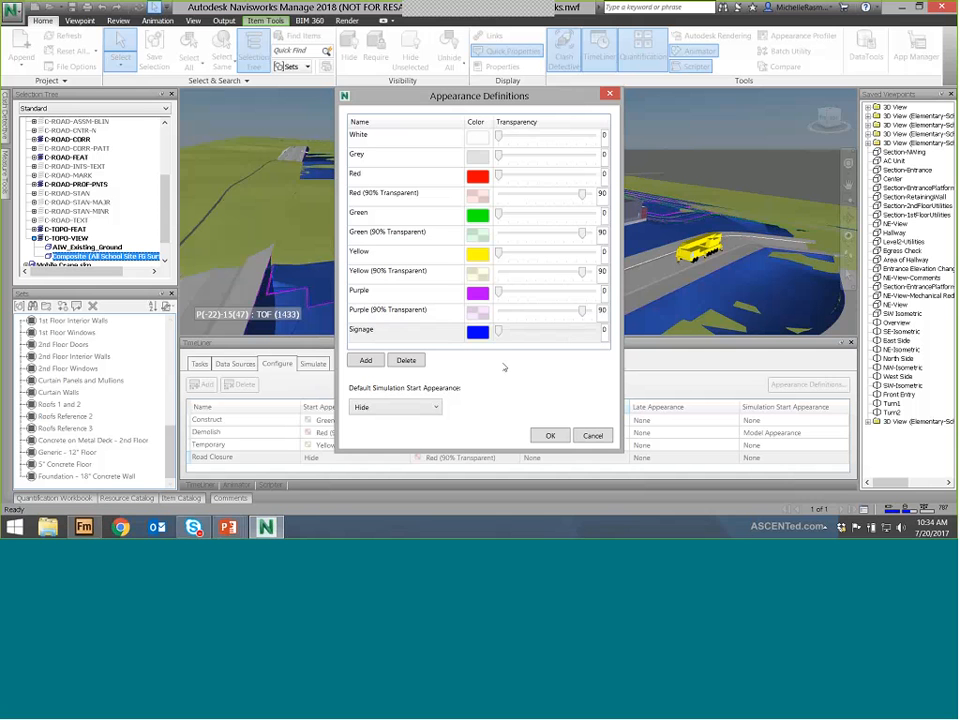
drag(498, 330, 535, 331)
click(550, 435)
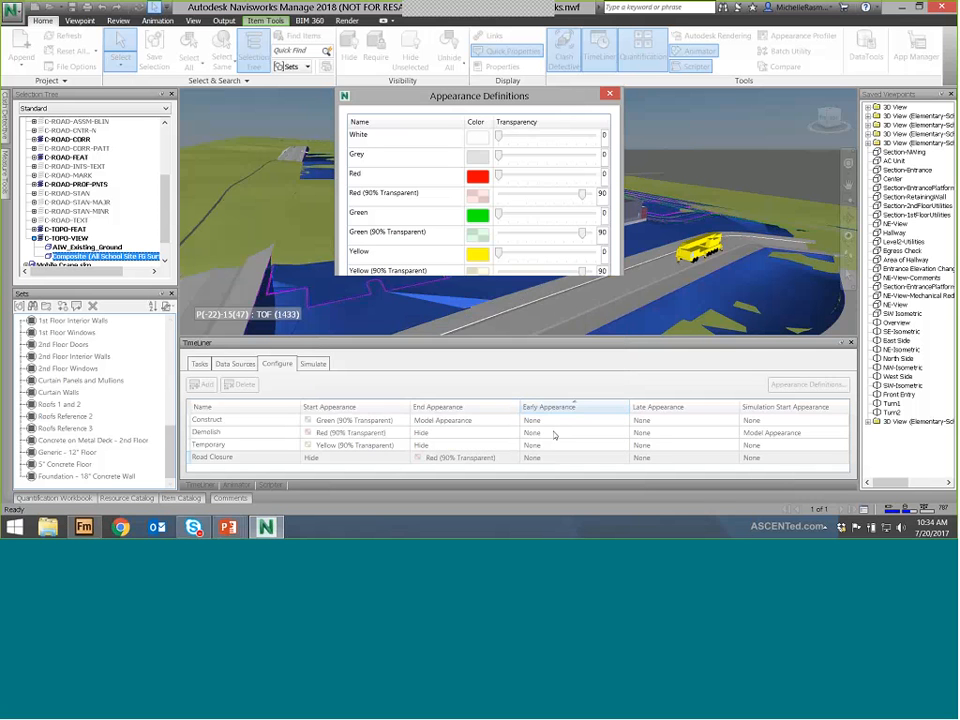
Set the Road Closure task type's start appearance to Signage
click(340, 457)
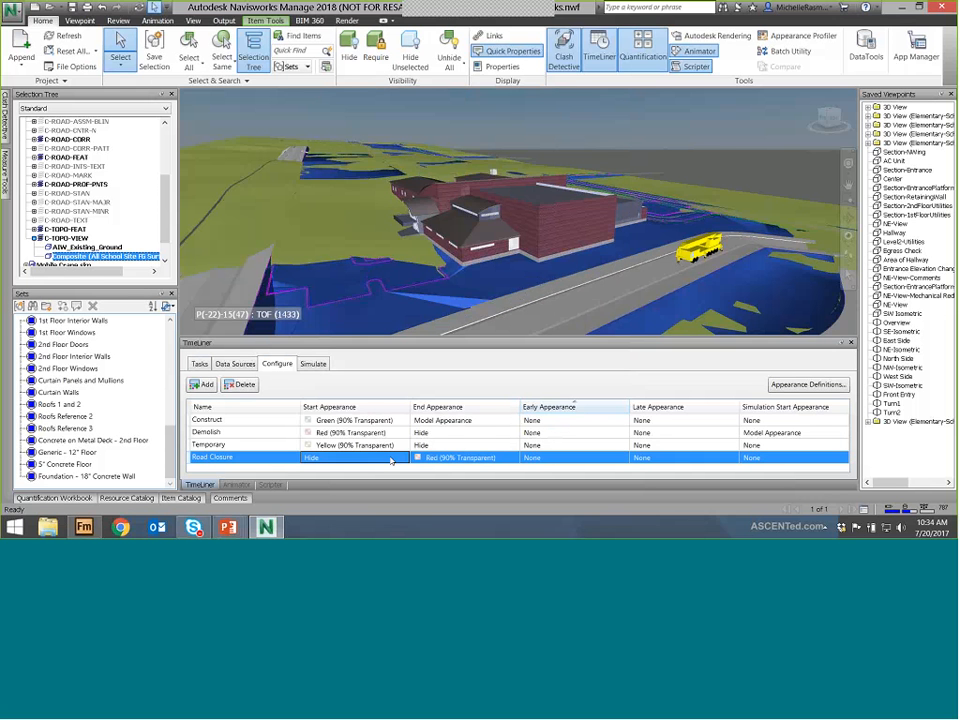
click(392, 459)
click(331, 444)
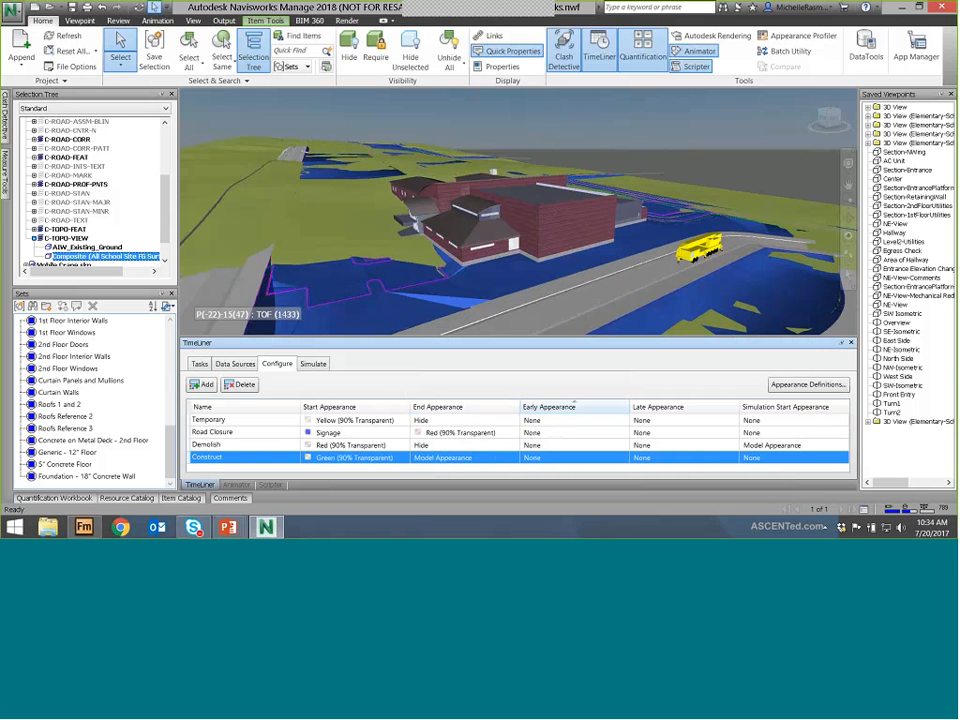
Add a task to the schedule and name it Finish Ground Grading
click(201, 364)
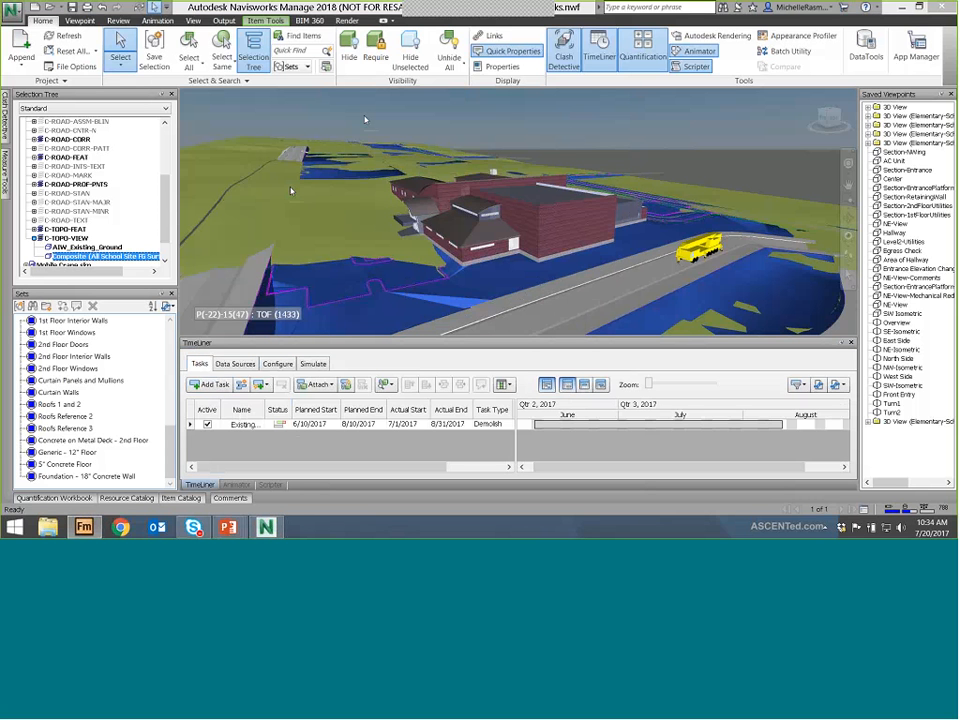
click(209, 385)
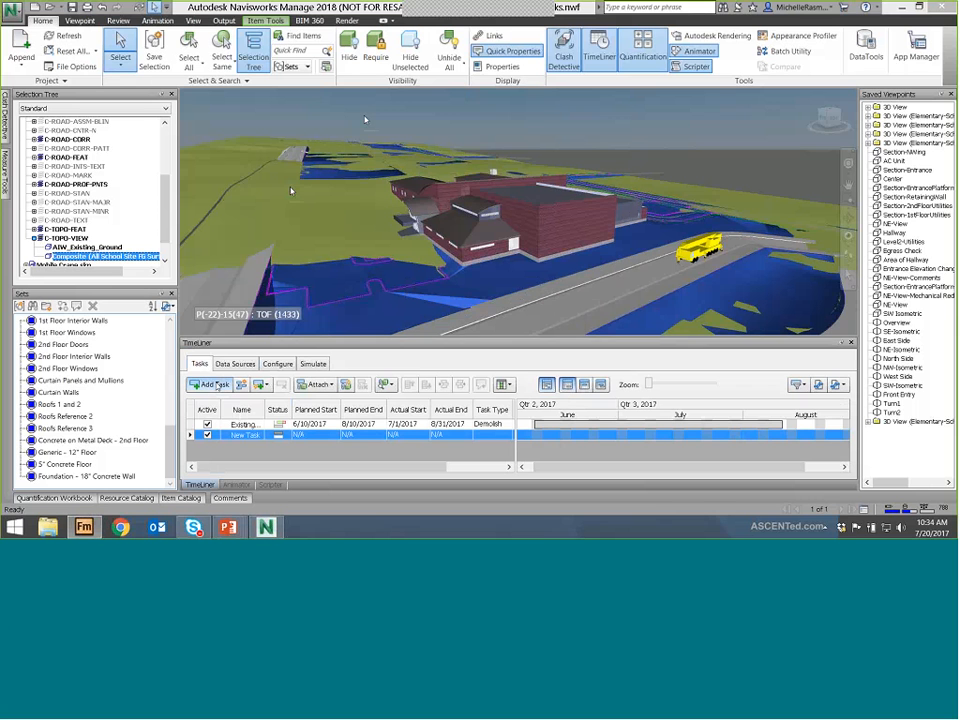
click(243, 437)
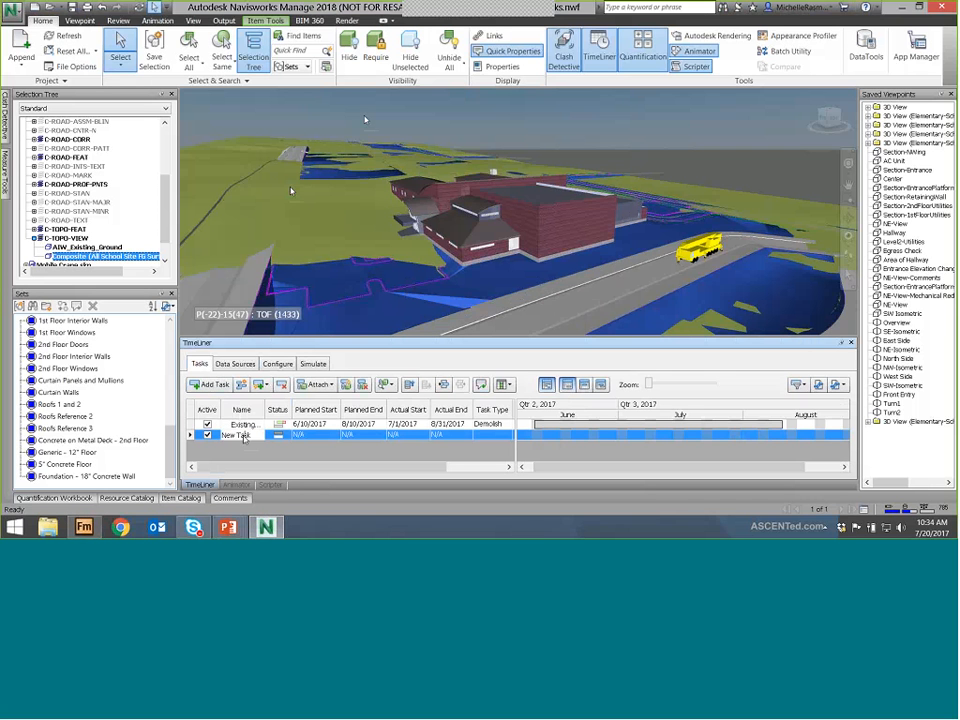
drag(253, 437, 208, 435)
text(Finish)
text(Ground)
key(Return)
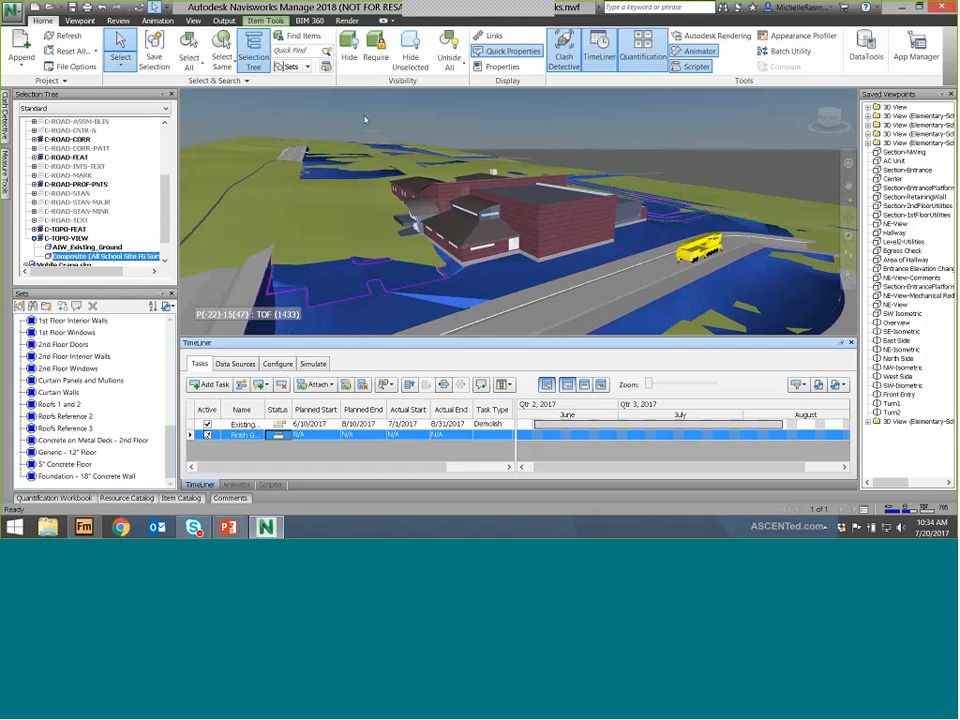
Set the Finish Ground Grading task's planned start to 8/1/2017 and its planned end to 10/15/2017
click(315, 436)
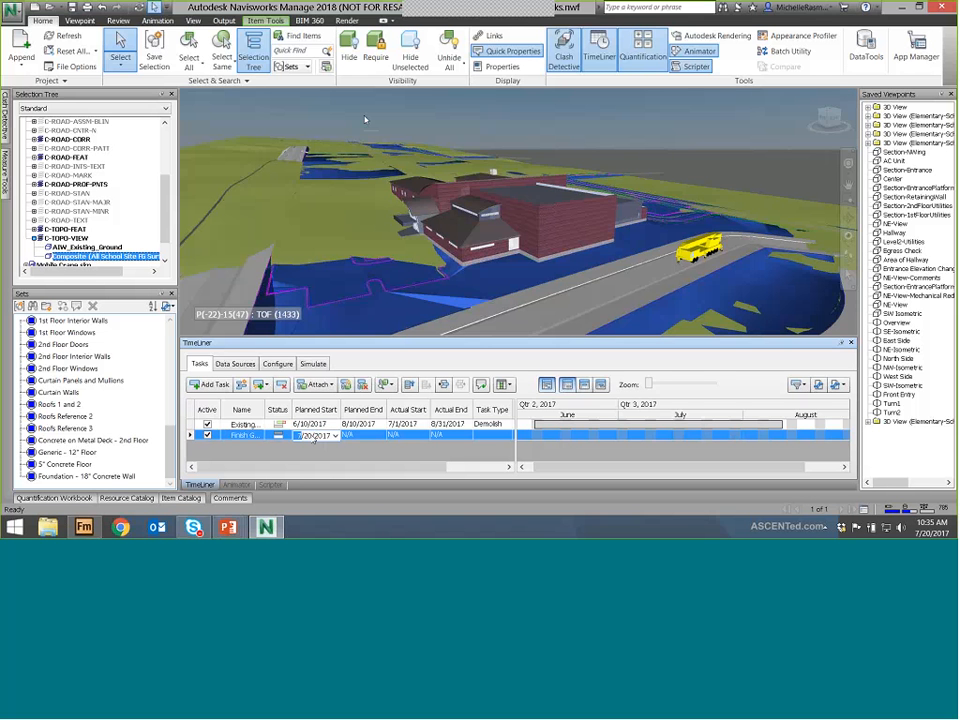
text(8)
click(367, 437)
text(10/20/2017)
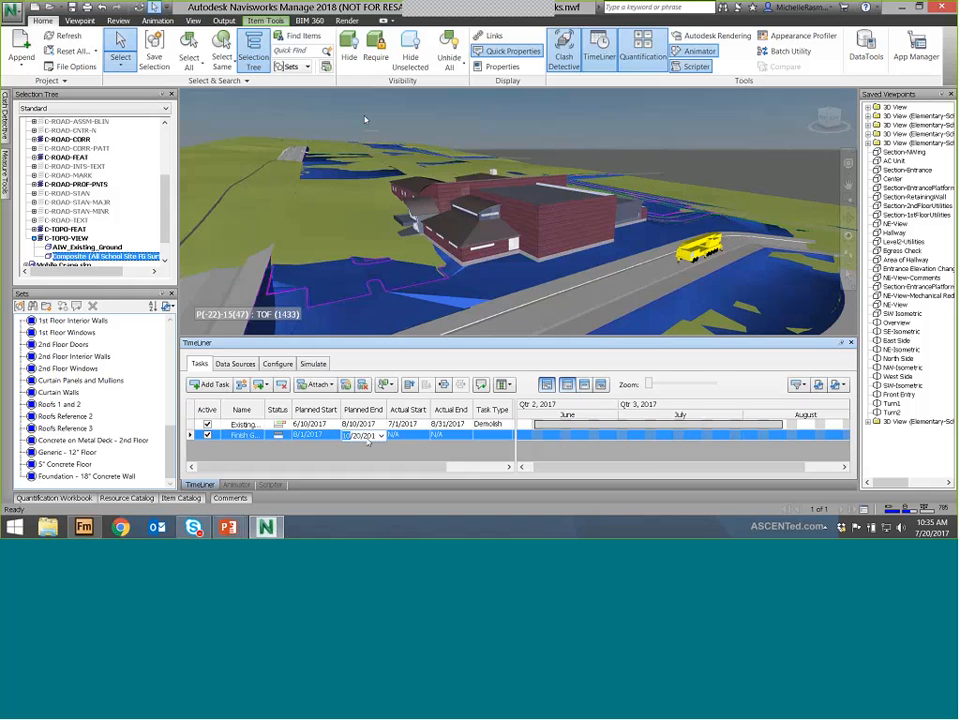
click(357, 436)
text(15)
Set the Finish Ground Grading task's actual start to 9/10/2017
click(410, 436)
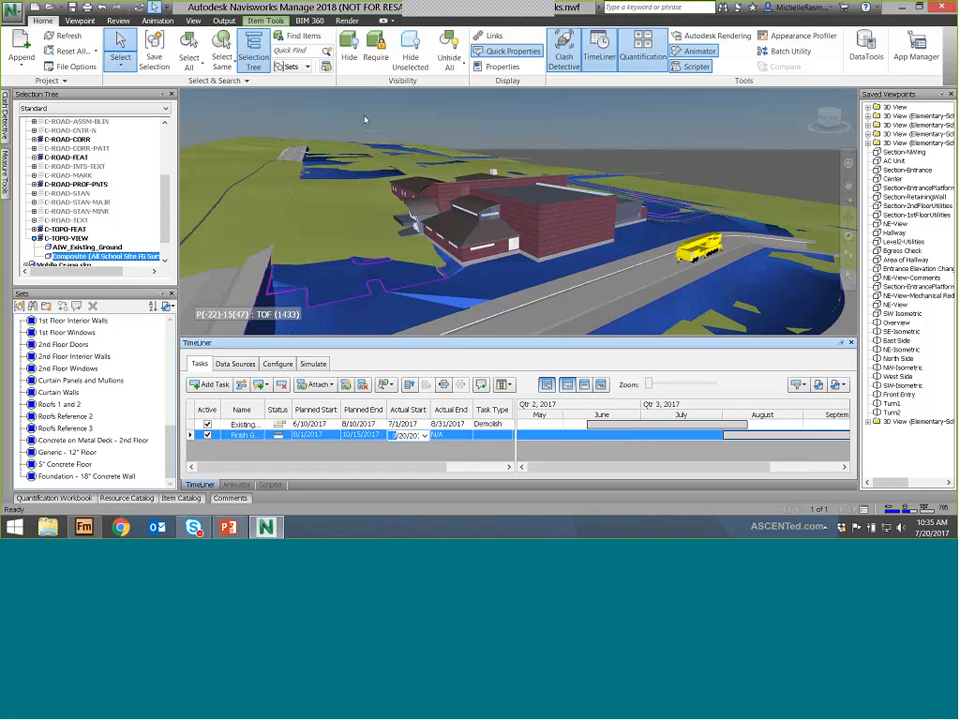
click(430, 436)
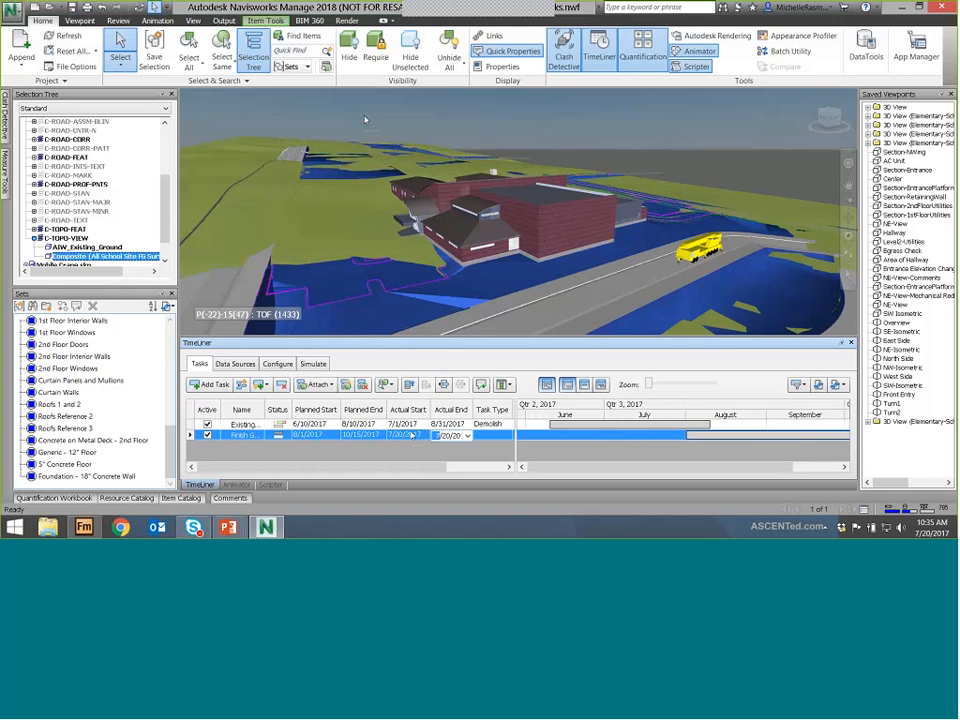
click(398, 437)
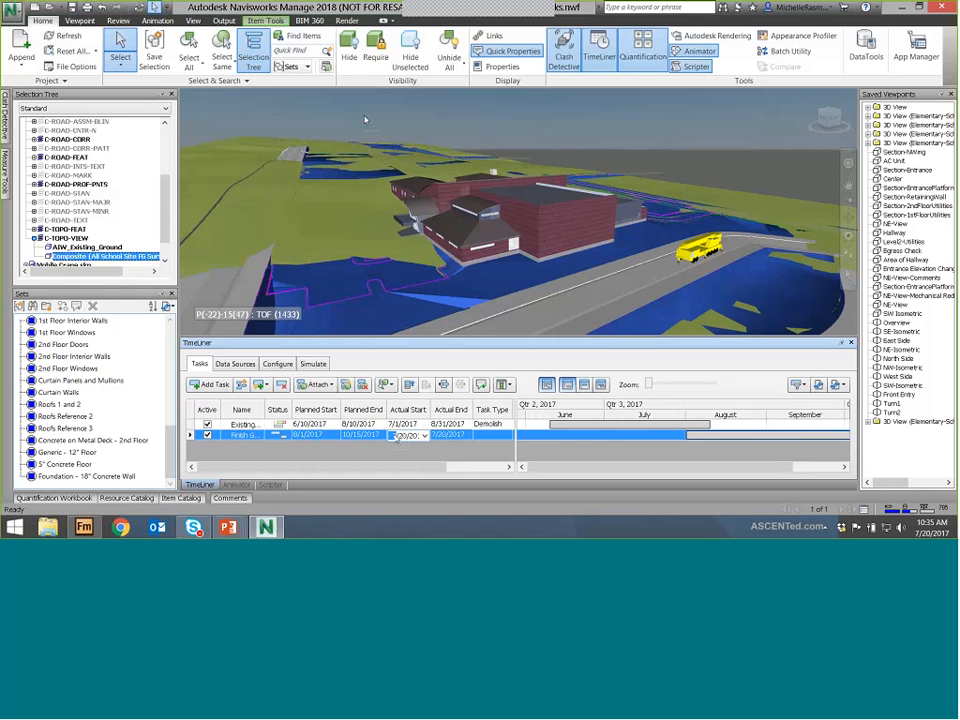
text(9)
click(404, 437)
text(30)
Set the Finish Ground Grading task's actual end to 11/21/2017 and its task type to Construct
click(440, 437)
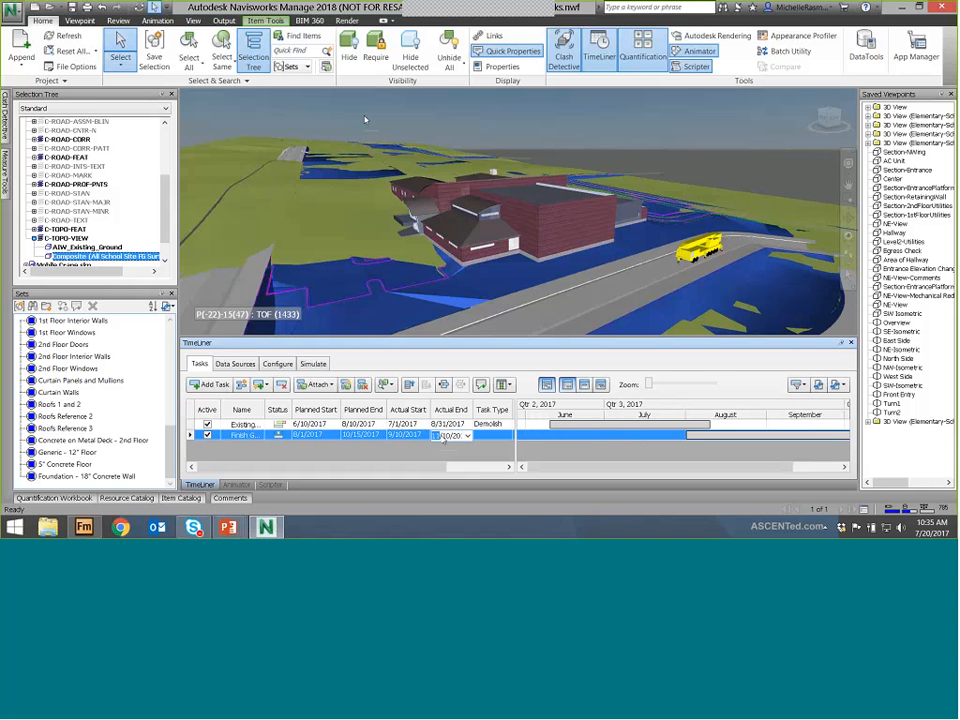
text(11/21)
click(458, 436)
click(483, 438)
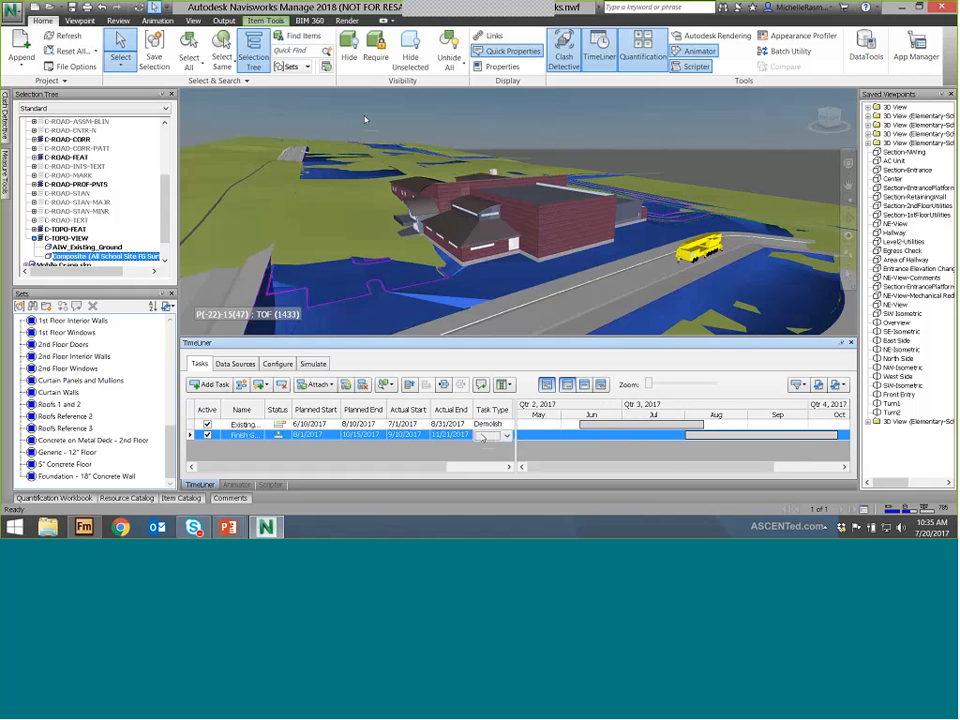
click(490, 455)
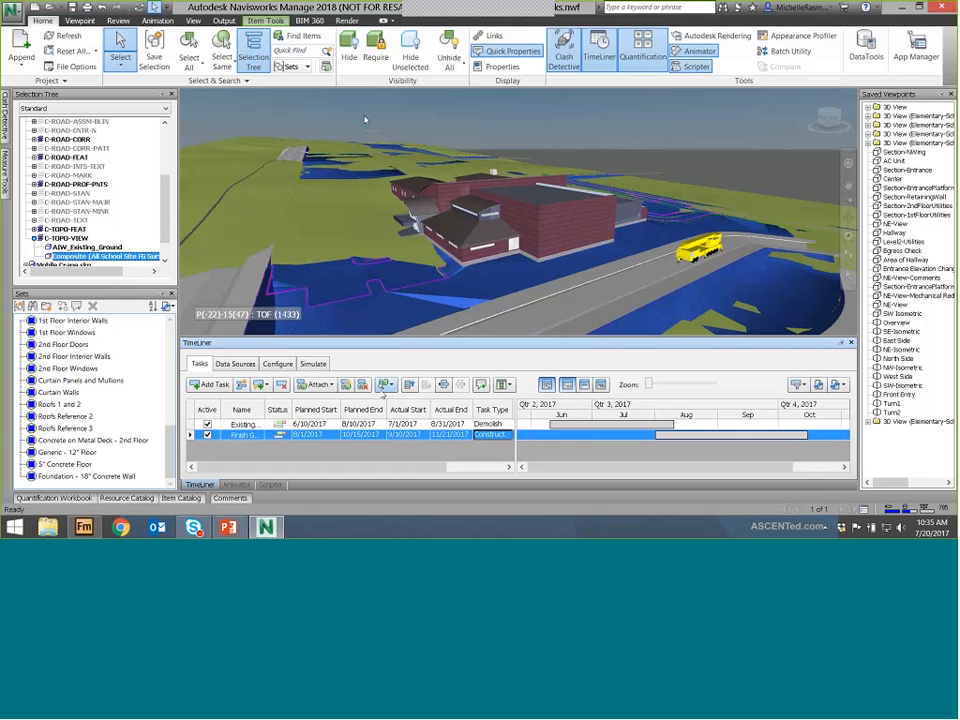
Play the schedule simulation with the two ground tasks, then return to the task list
click(313, 363)
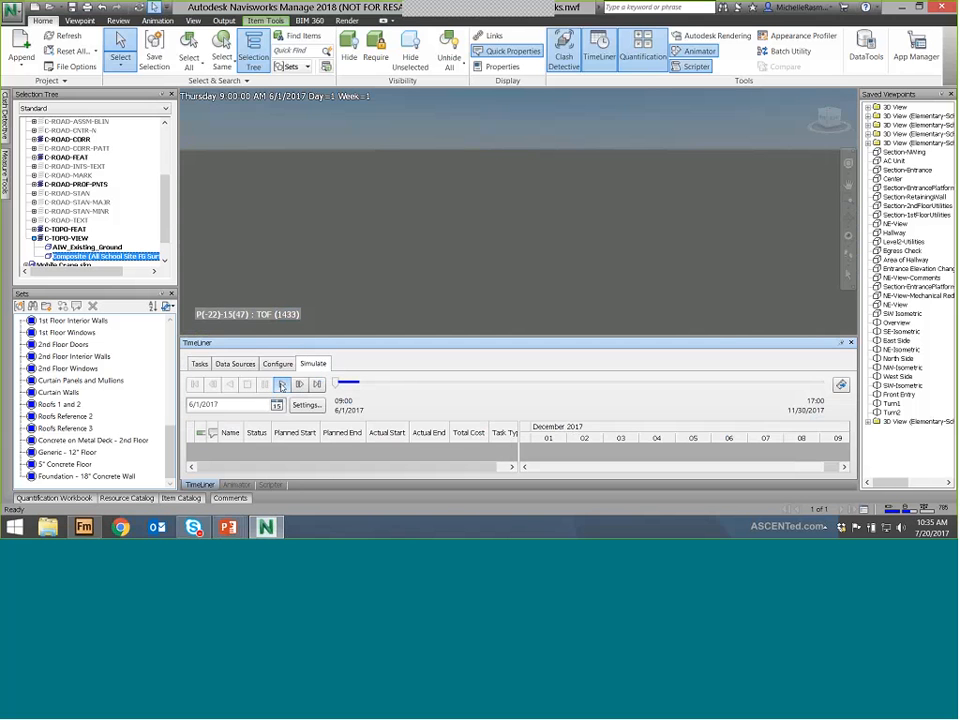
click(282, 385)
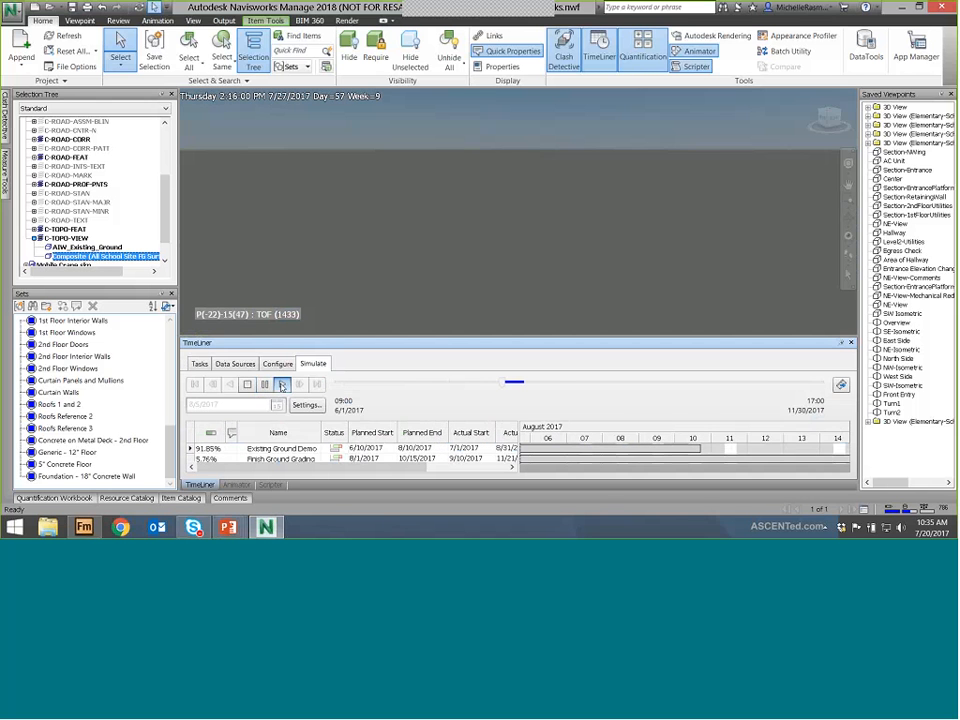
click(199, 364)
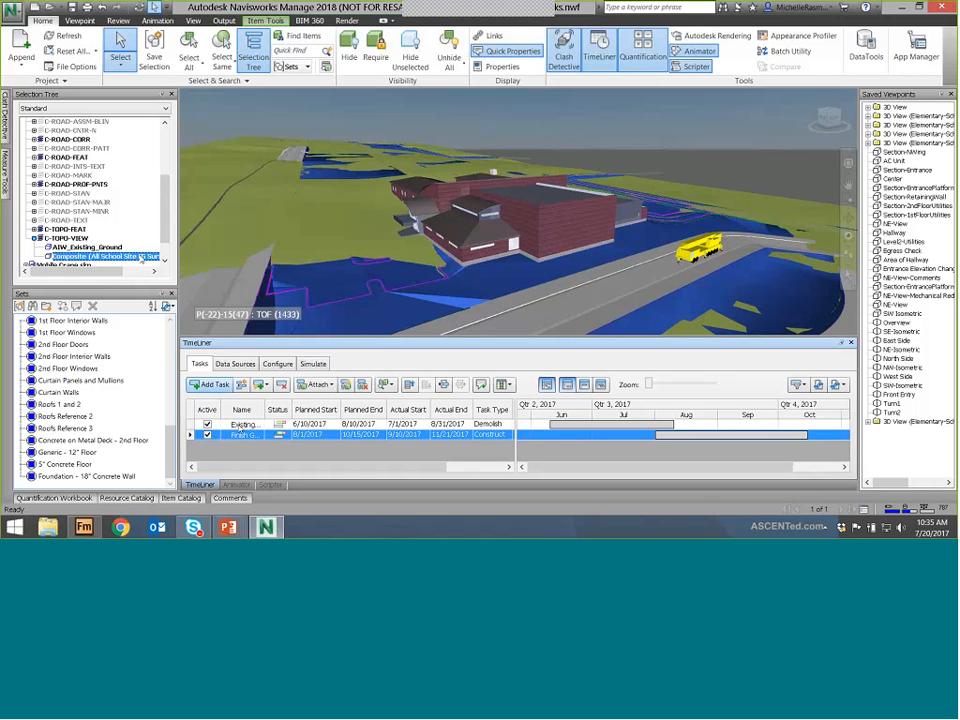
Attach the AIW_Existing_Ground surface to the Existing Ground Demo task as its current selection
click(238, 424)
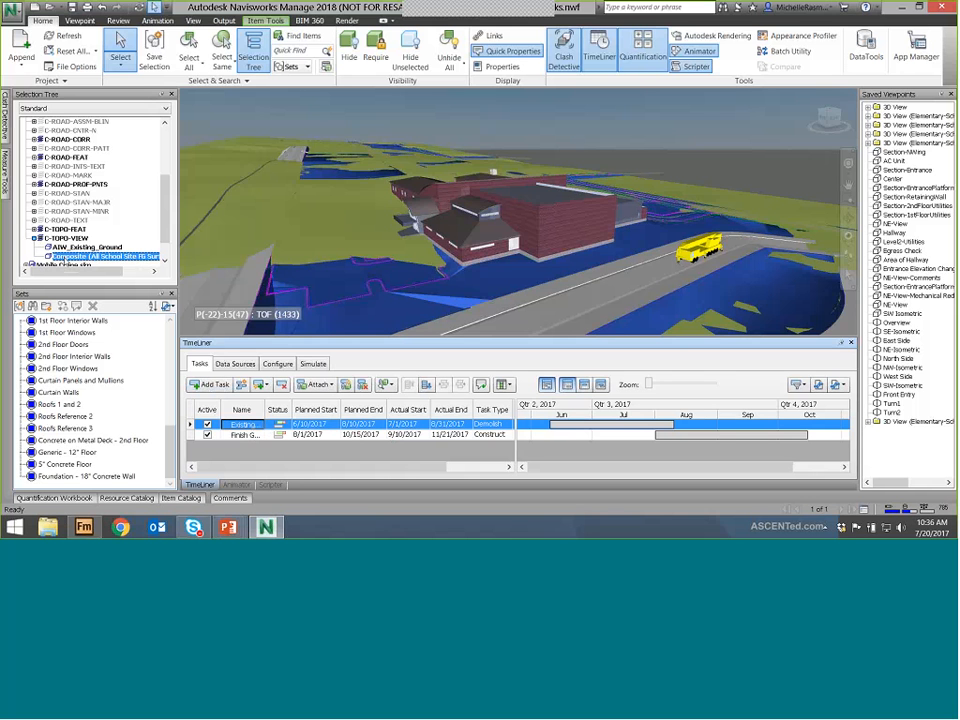
click(85, 247)
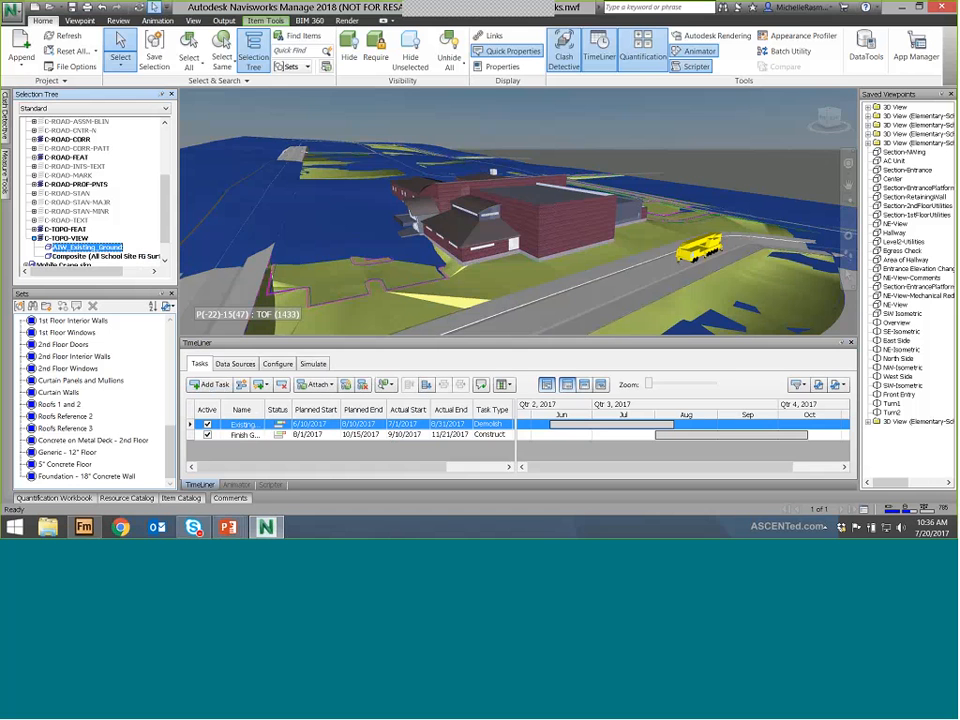
click(325, 390)
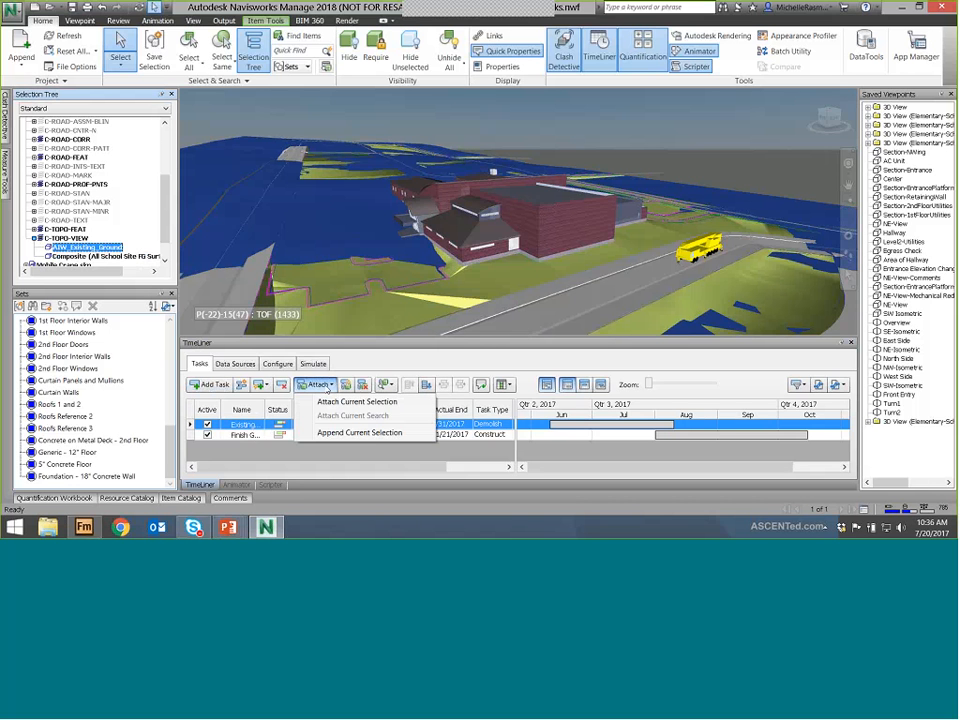
click(337, 403)
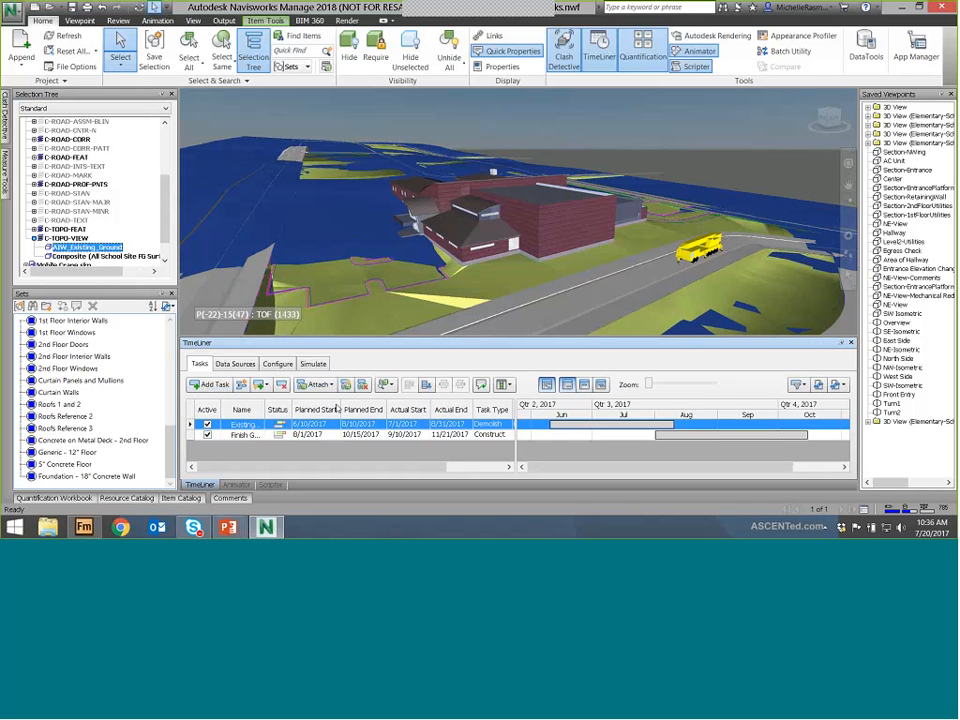
Attach the Composite school site finish ground surface to the Finish Ground Grading task
click(241, 436)
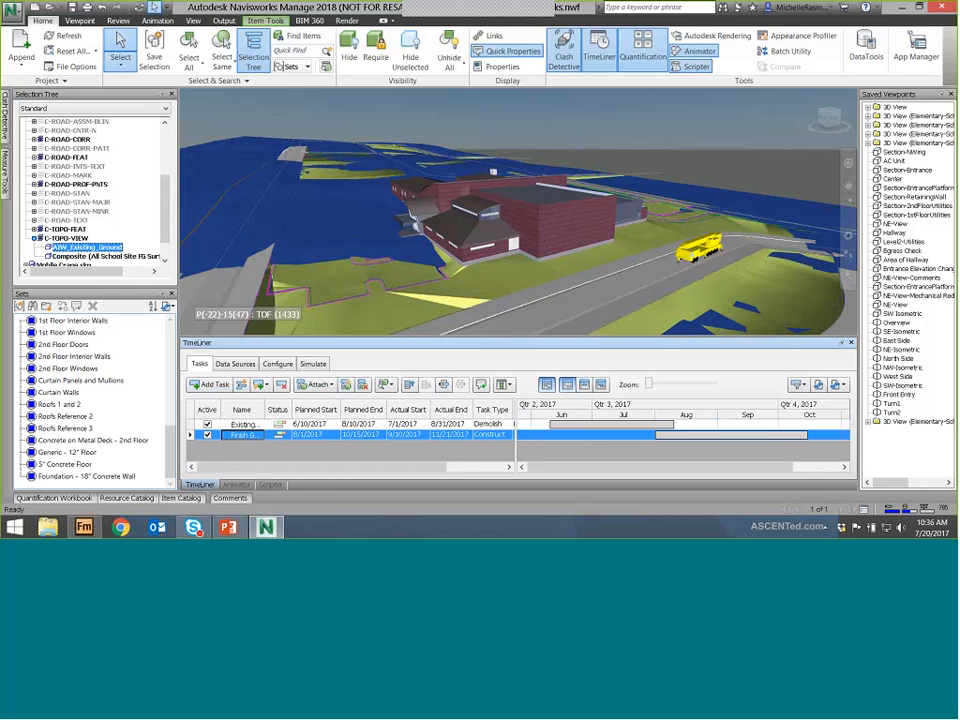
click(104, 257)
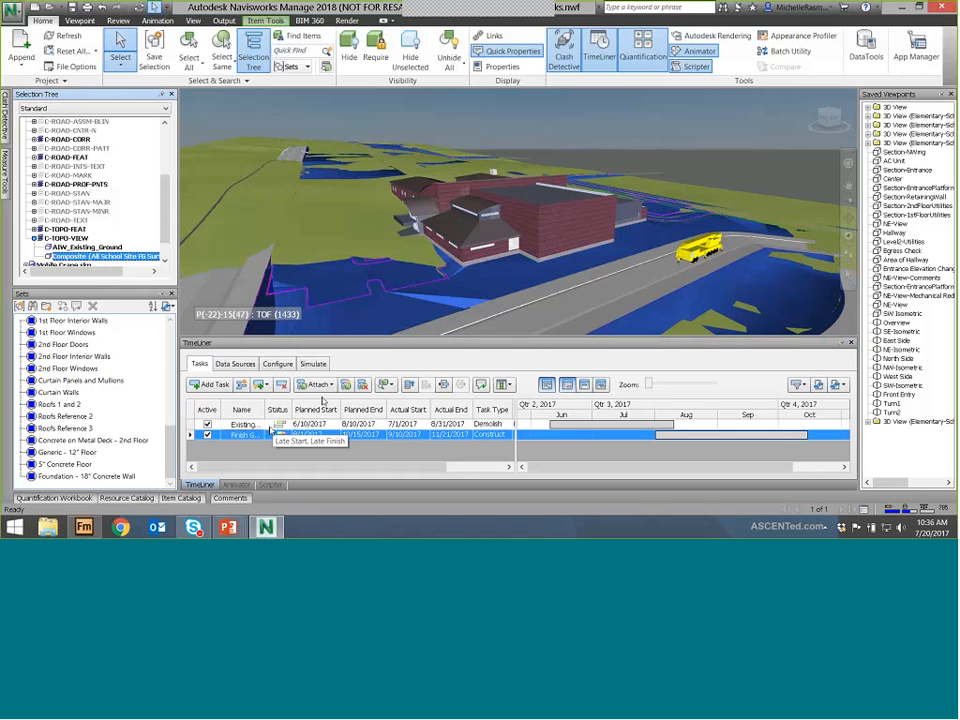
click(319, 384)
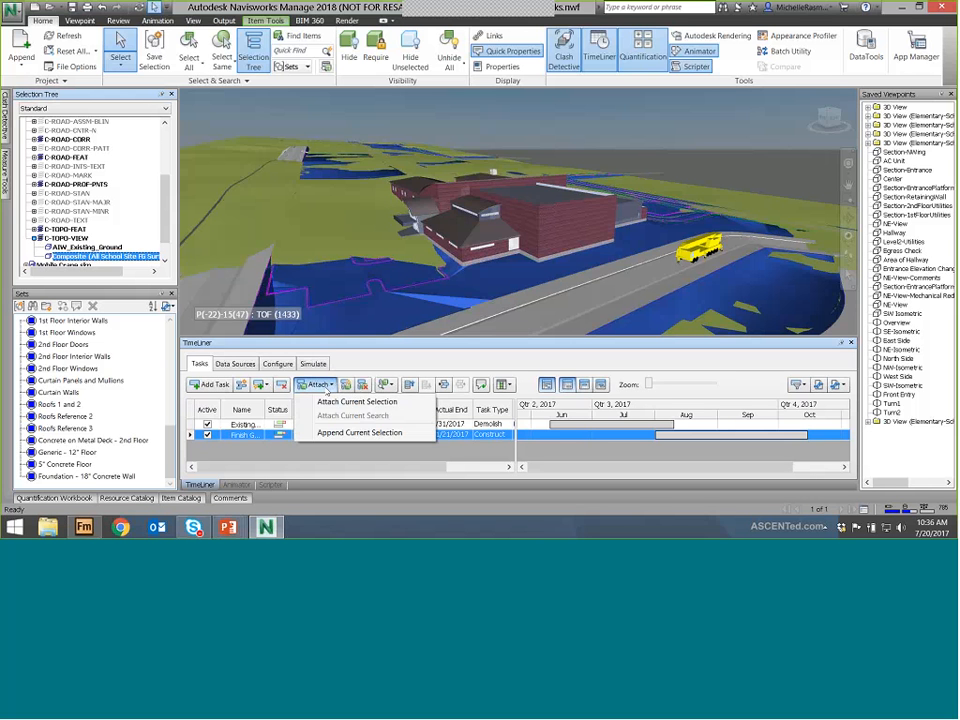
click(329, 402)
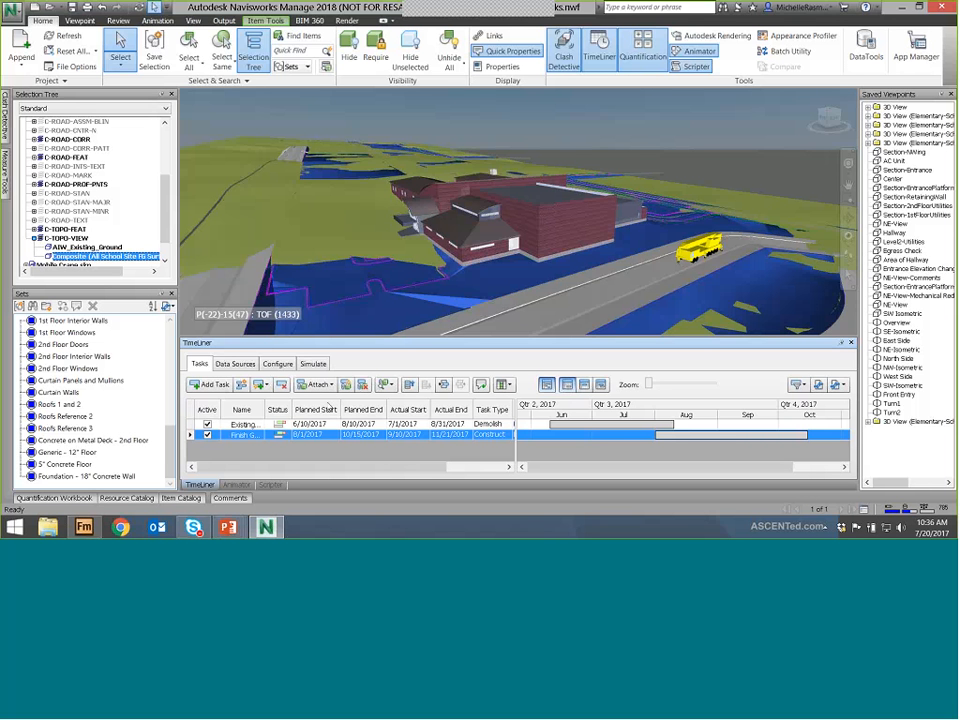
Play the simulation with the attached surfaces and deselect the Composite surface to remove its selection highlight
click(314, 366)
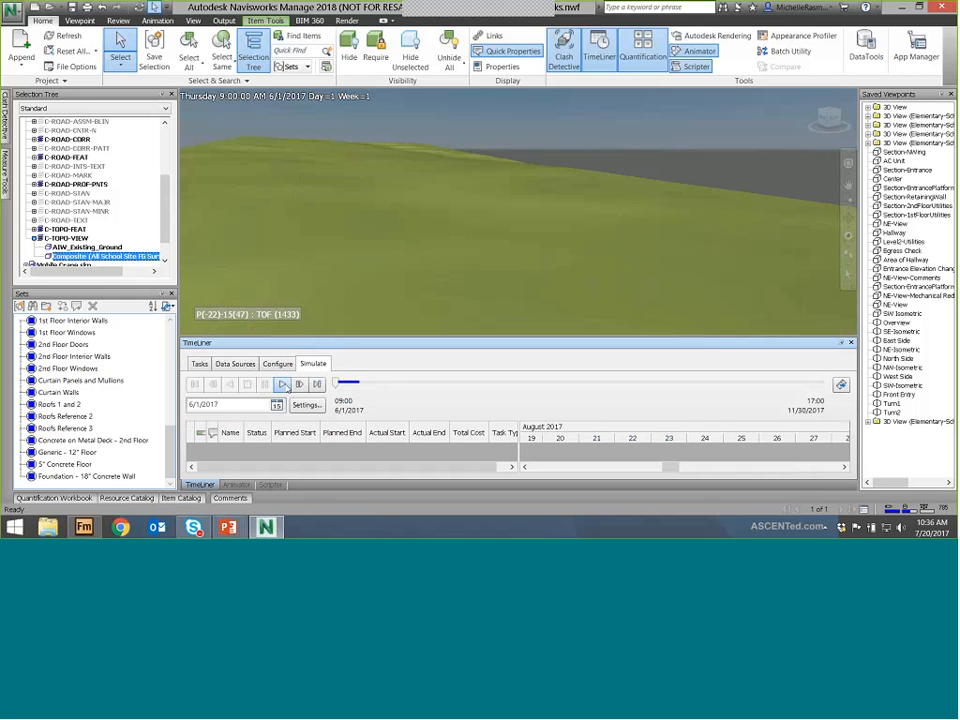
click(283, 386)
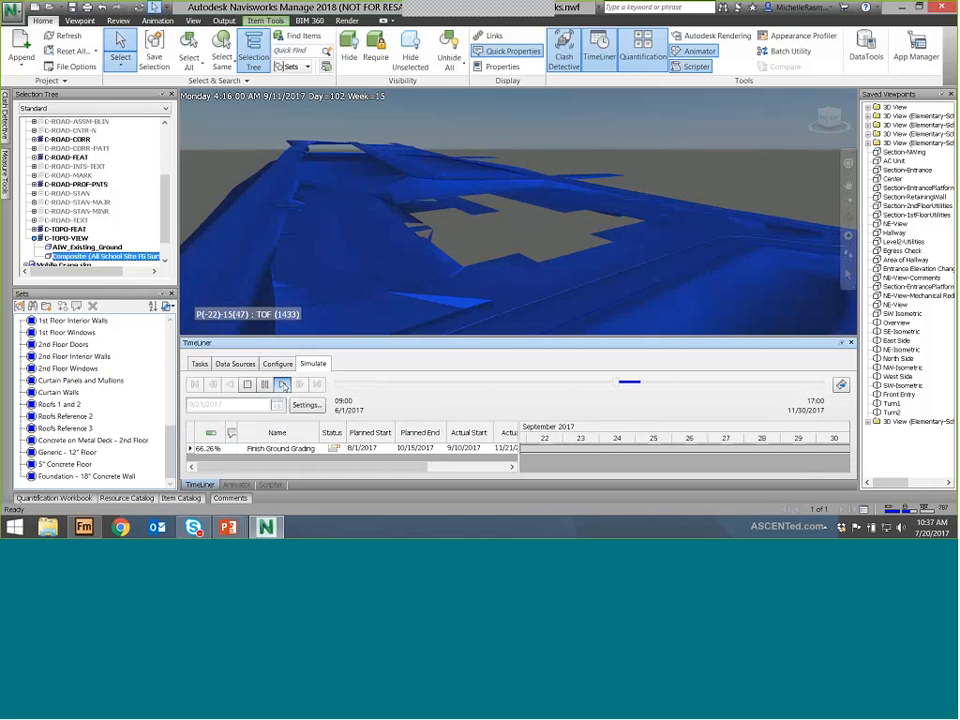
ctrl+click(125, 257)
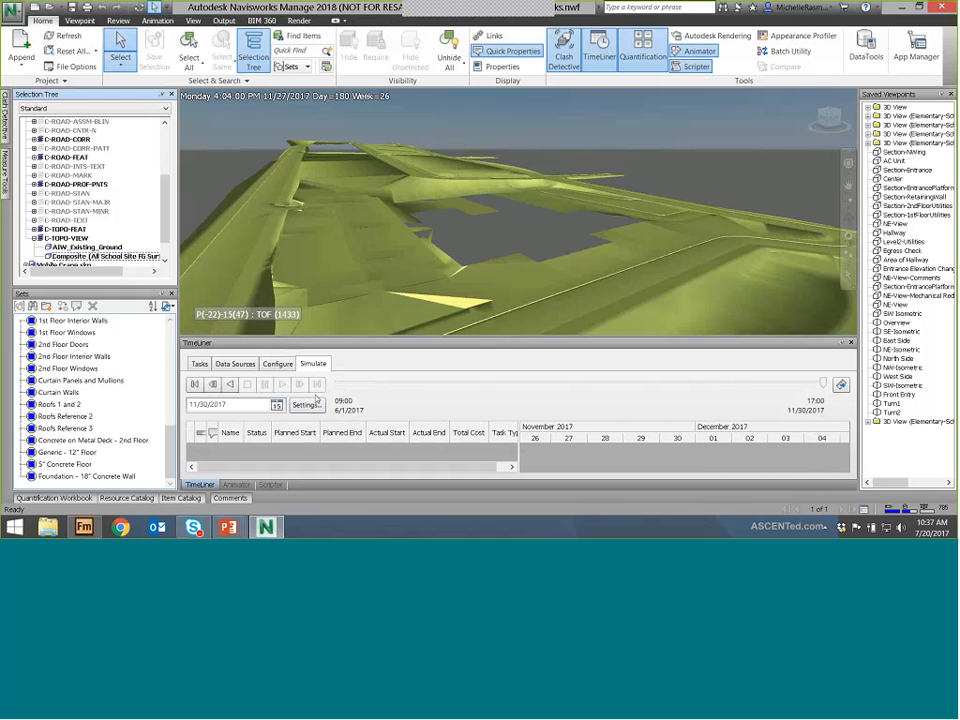
Rewind the simulation to its start and replay it with nothing selected
click(199, 364)
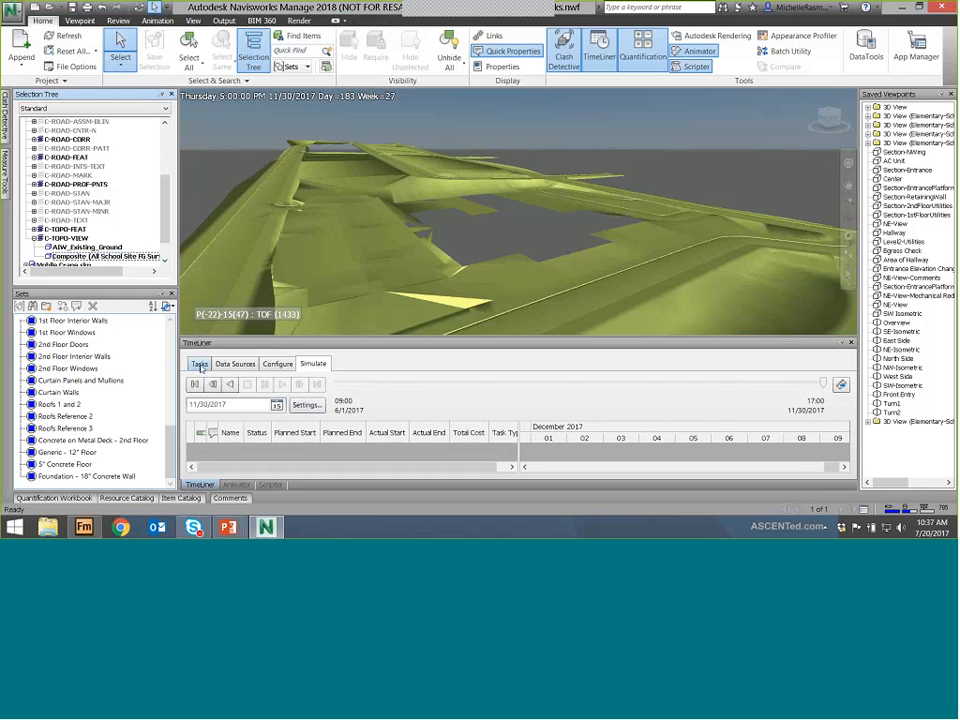
click(308, 365)
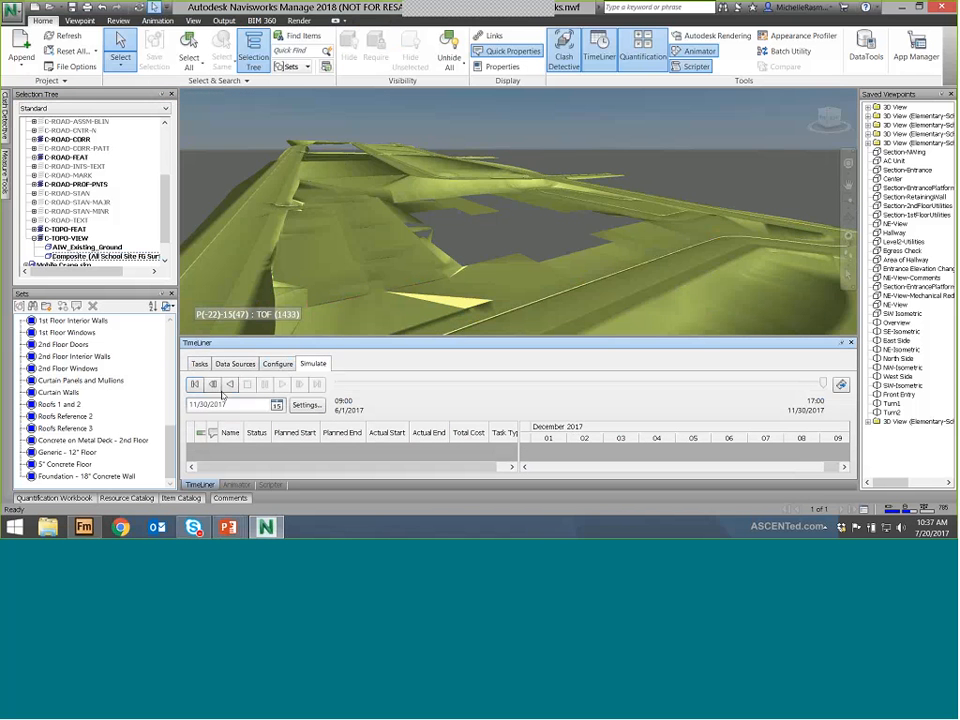
click(195, 386)
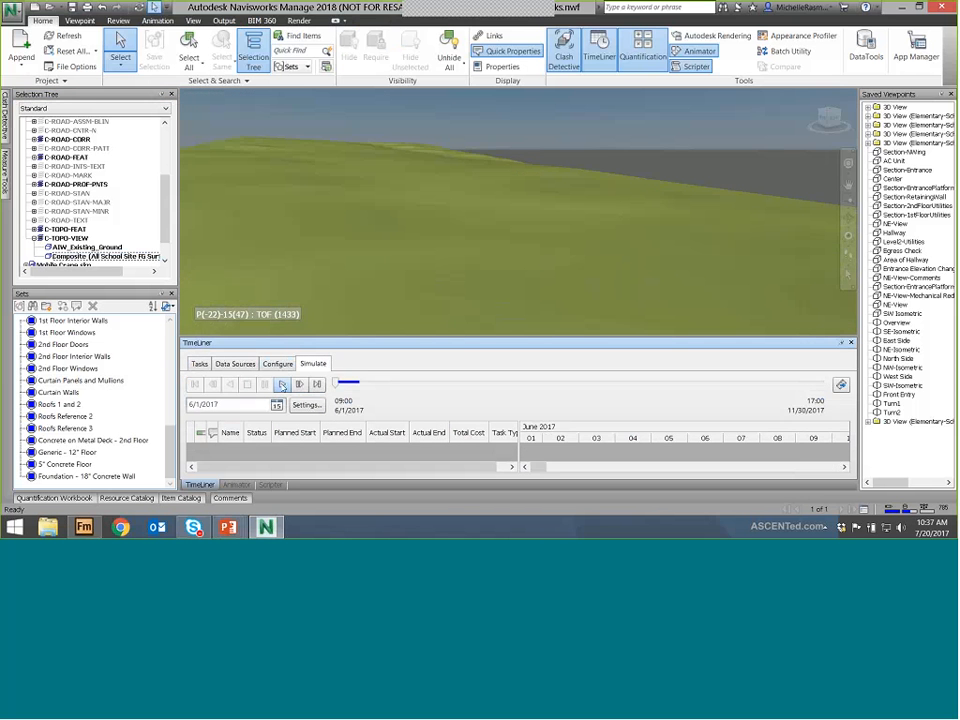
click(282, 385)
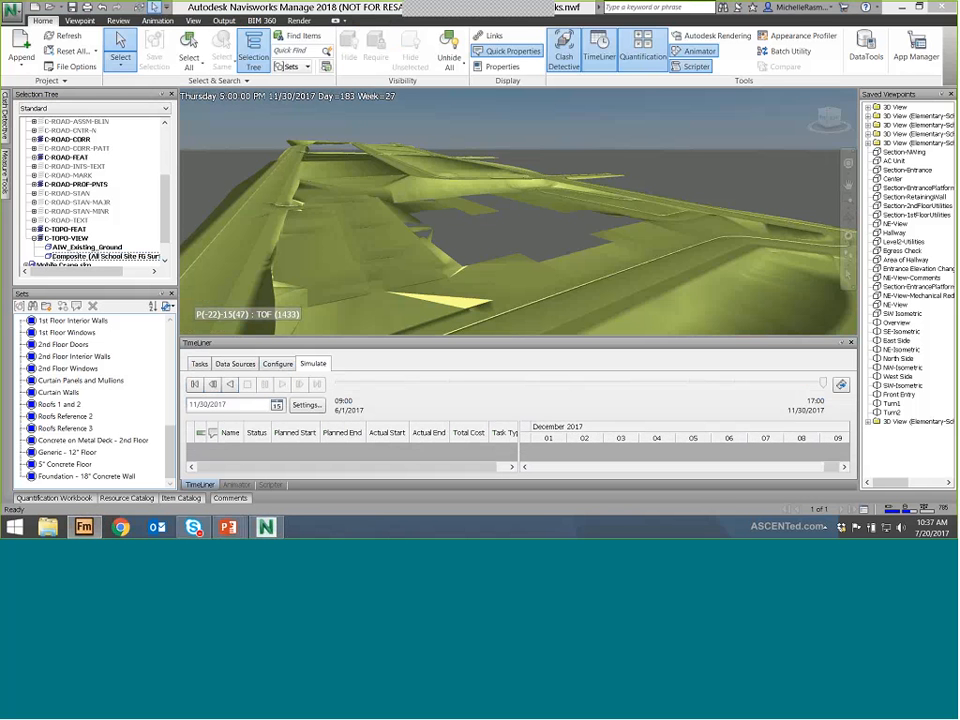
Review the configured task types, checking the appearance settings of Construct
click(268, 369)
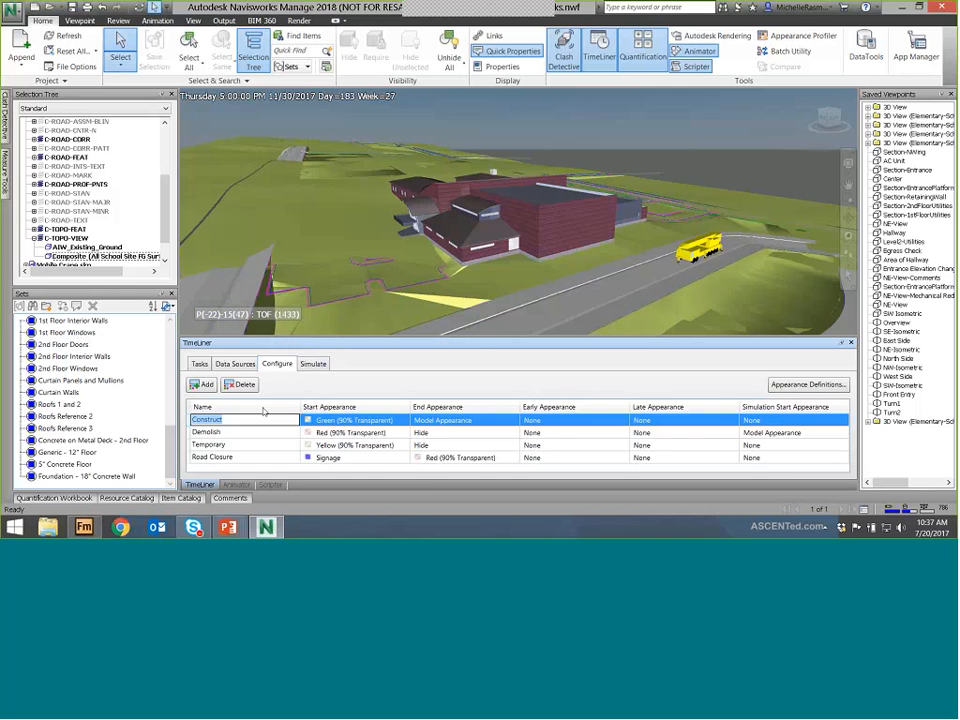
click(253, 421)
click(242, 443)
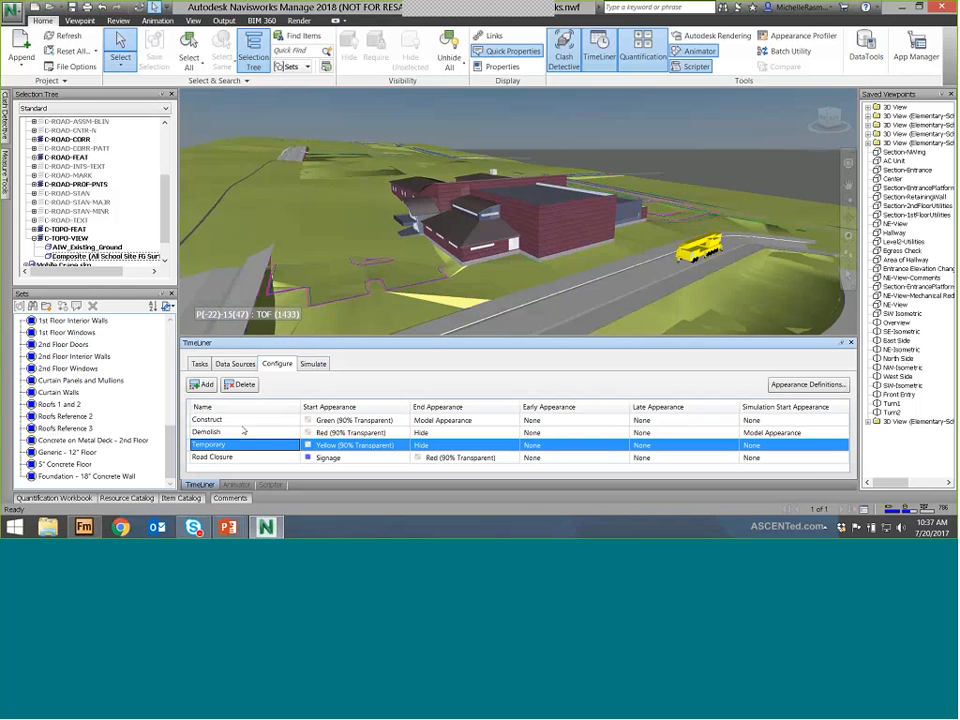
click(243, 420)
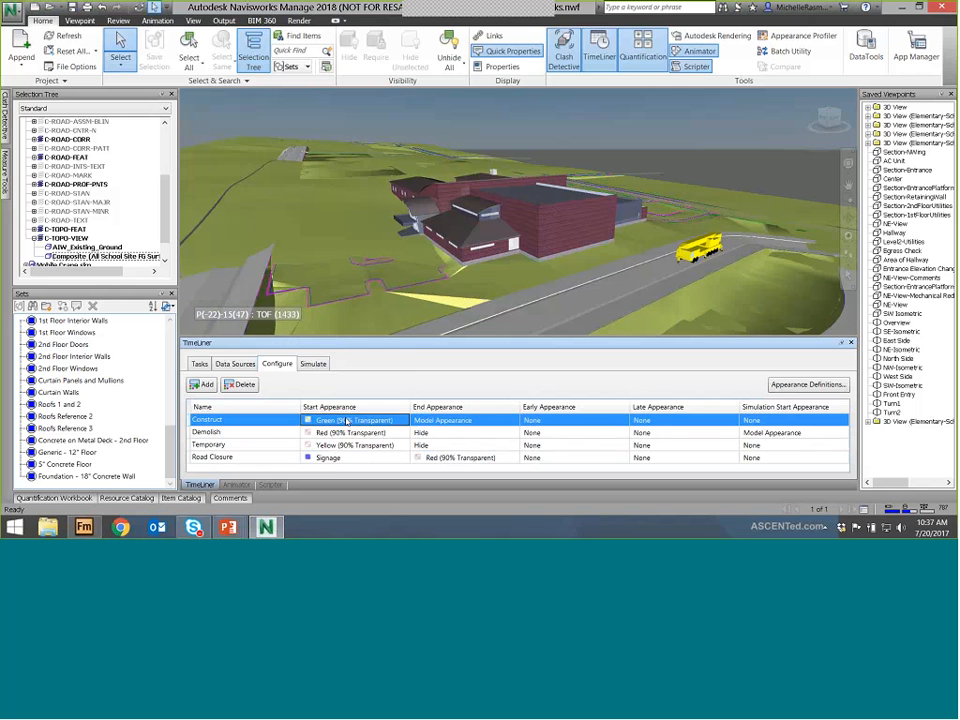
Set Construct's start appearance to Purple (90% Transparent) and its early appearance to Green (90% Transparent)
click(348, 421)
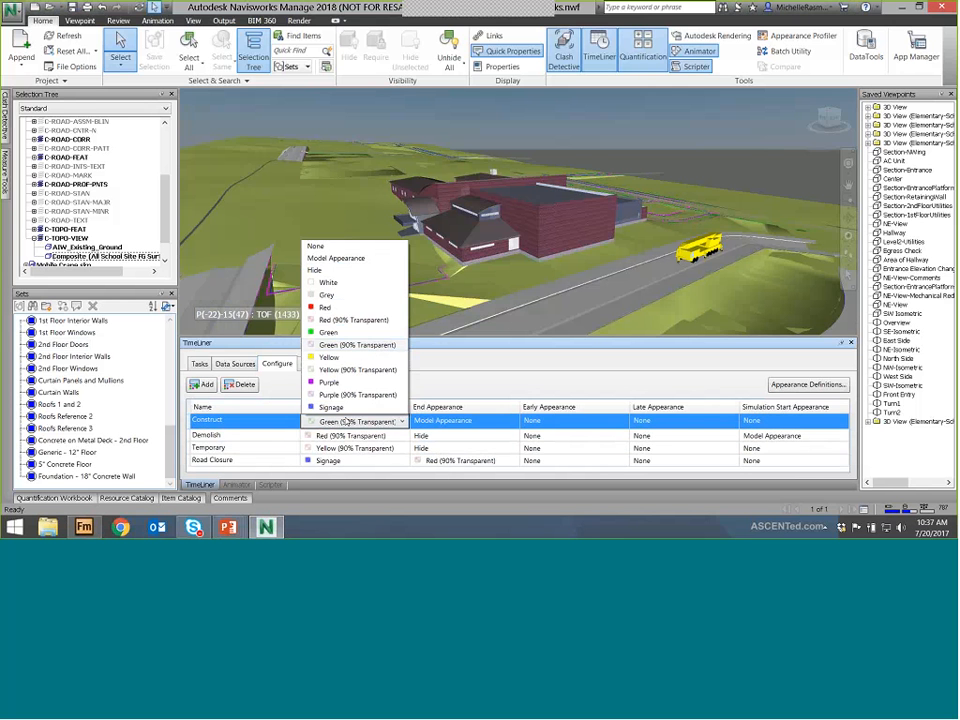
click(356, 395)
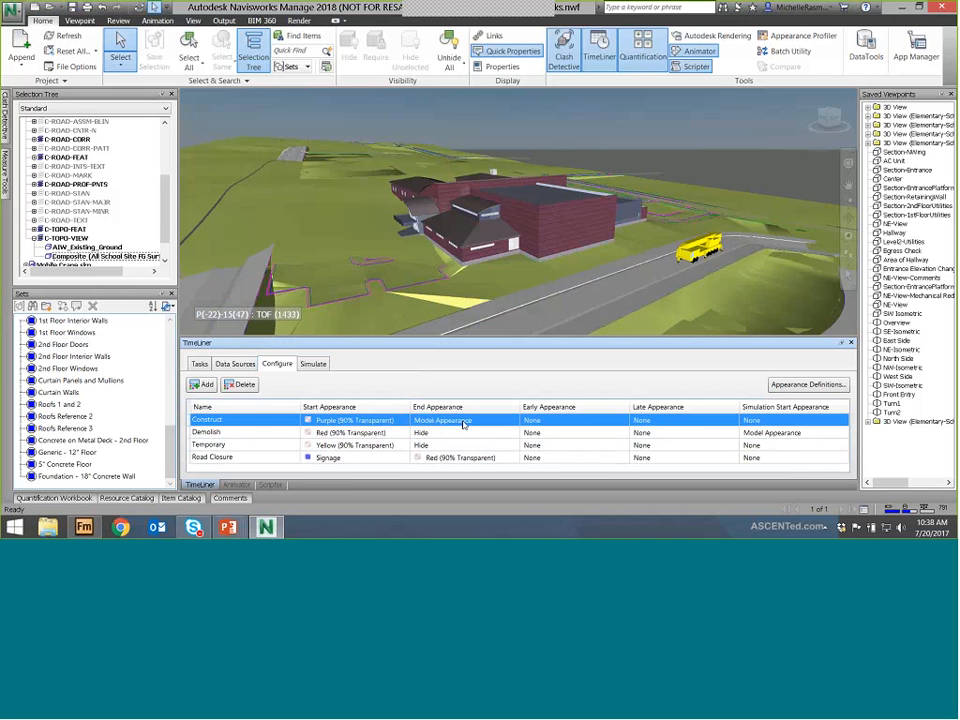
click(553, 426)
click(553, 424)
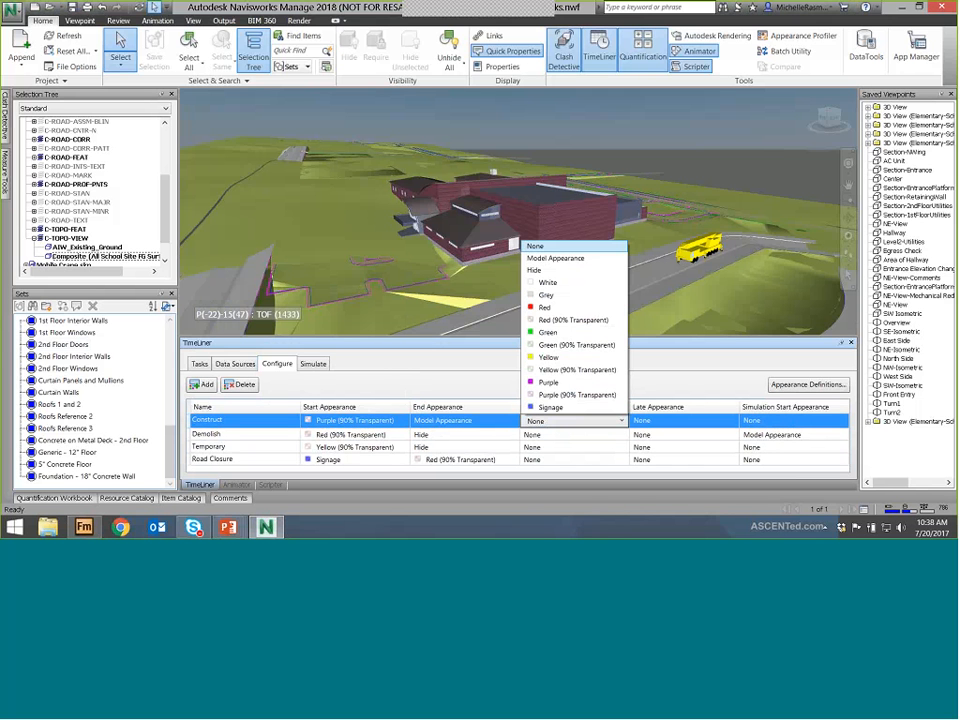
click(568, 344)
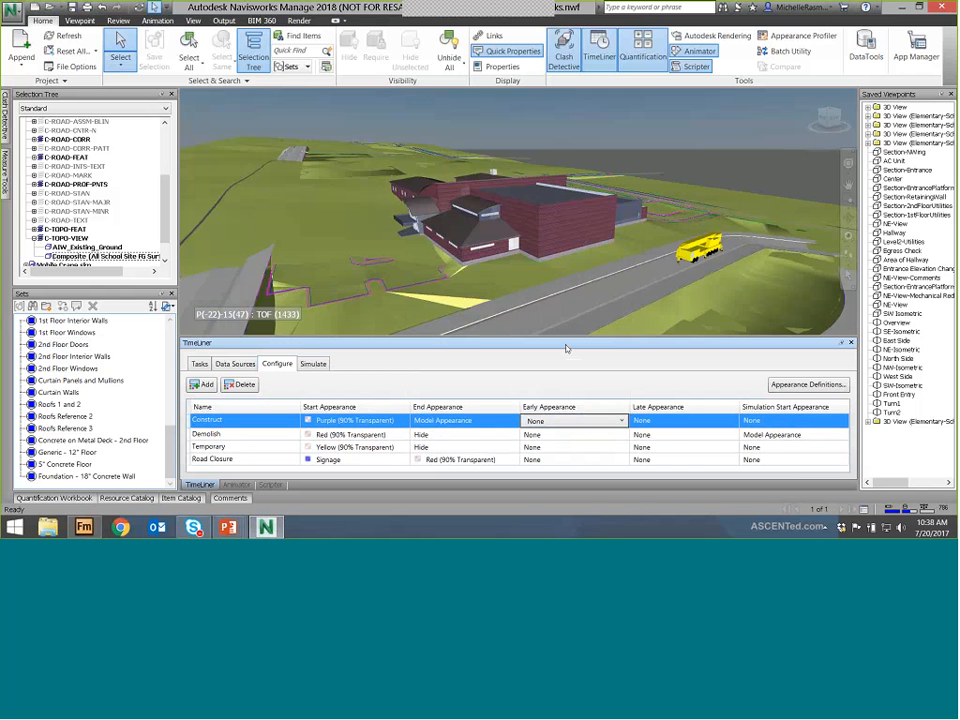
Set Construct's late appearance to Purple (90% Transparent) and its simulation start appearance to Hide
click(668, 426)
click(660, 390)
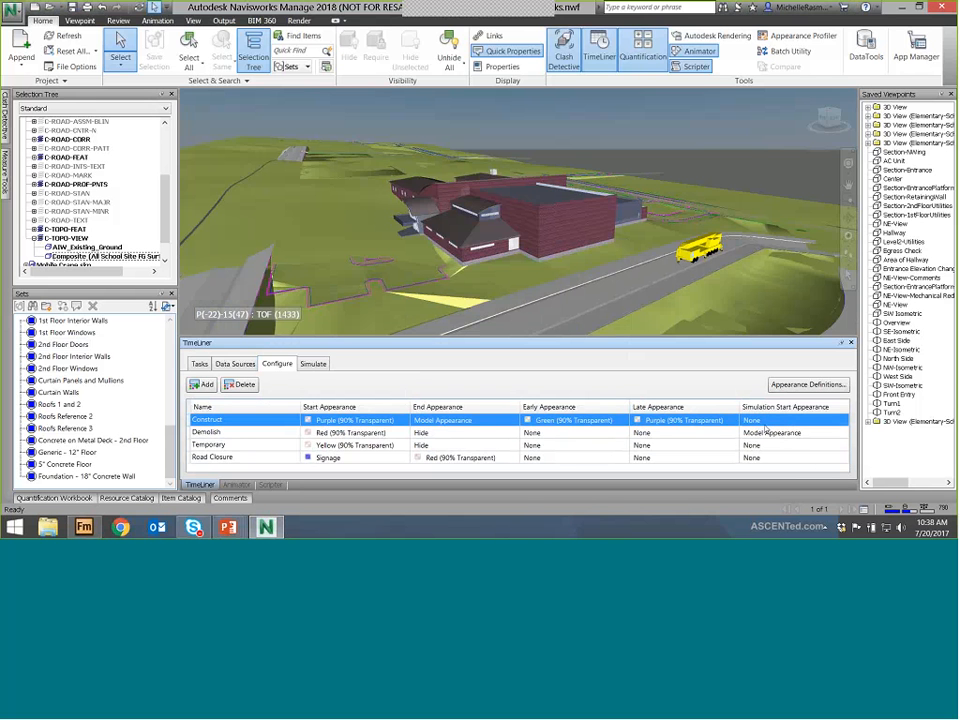
click(764, 420)
click(764, 421)
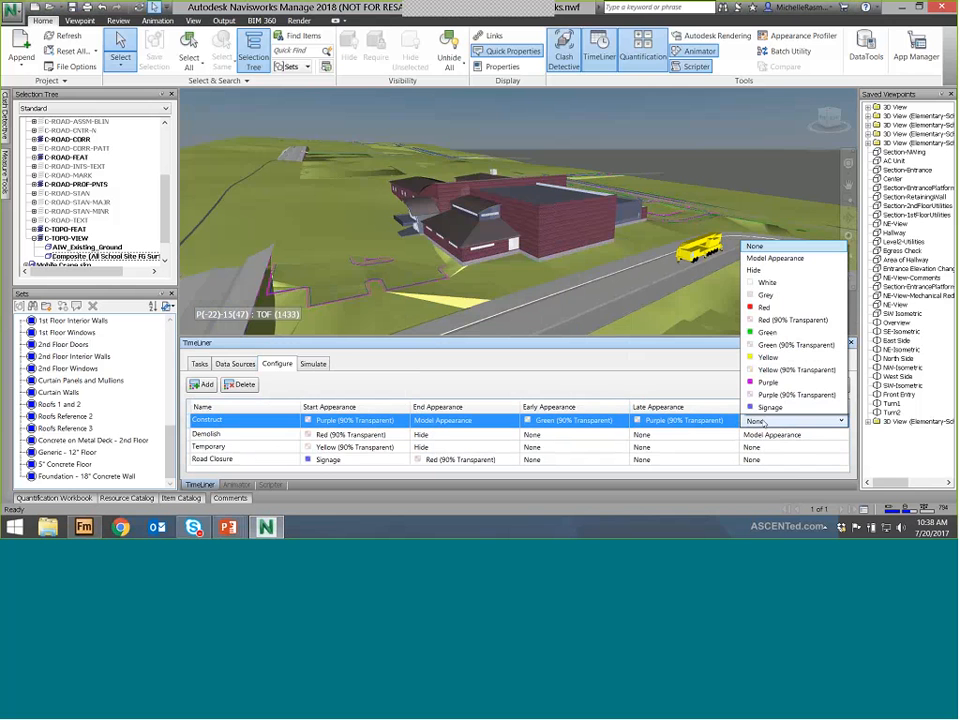
click(753, 270)
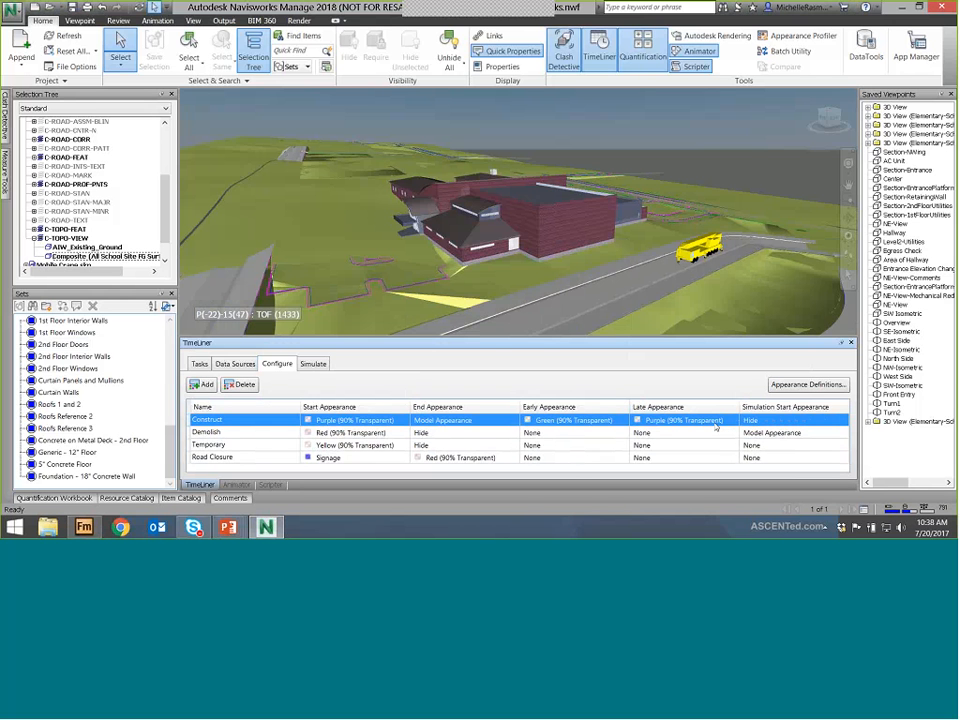
Set the Demolish task type's start appearance to Model Appearance
click(267, 433)
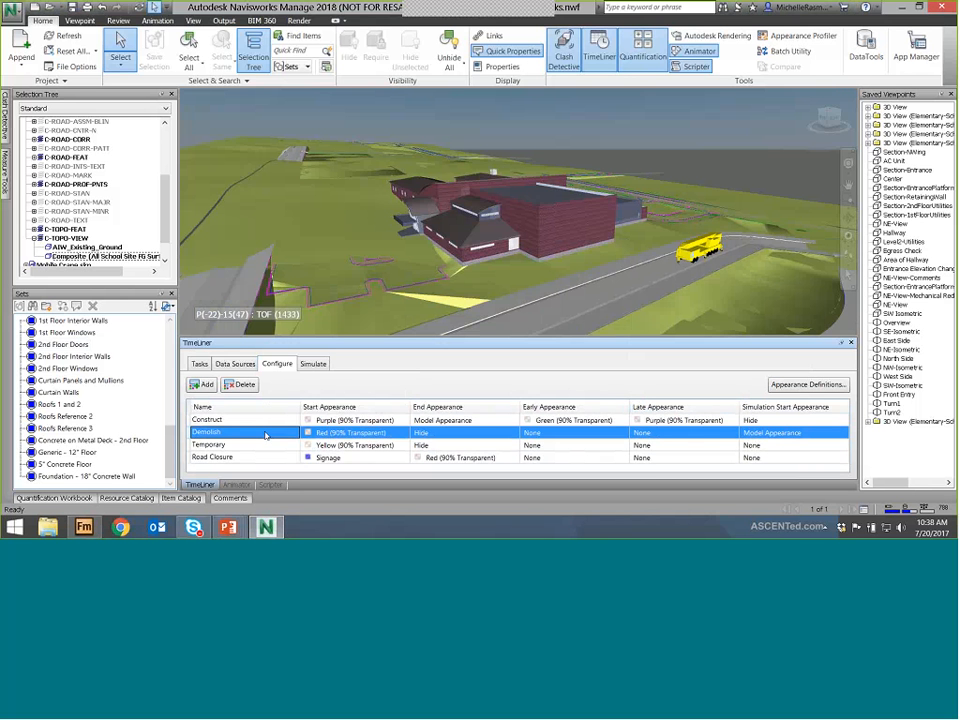
click(341, 434)
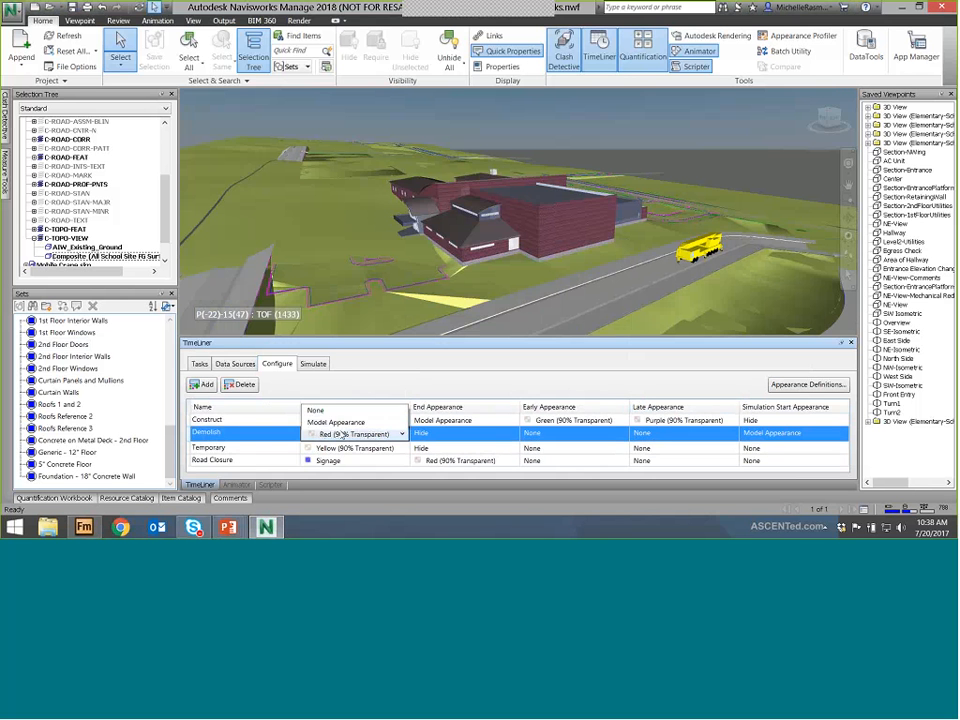
click(336, 270)
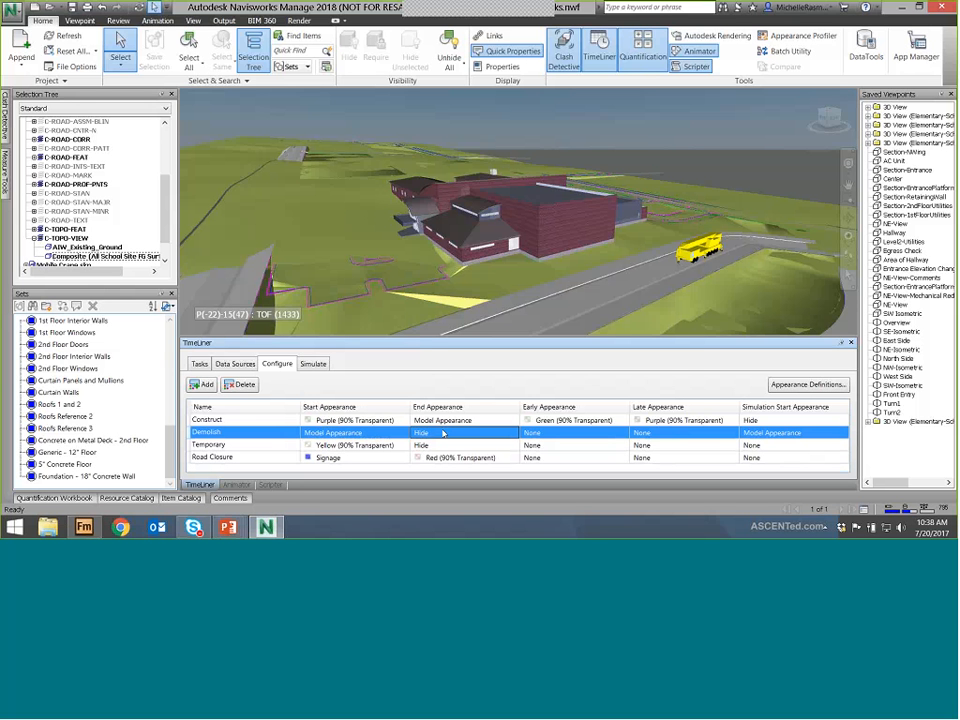
Set Demolish's early appearance to Green (90% Transparent) and its late appearance to Red (90% Transparent)
click(549, 436)
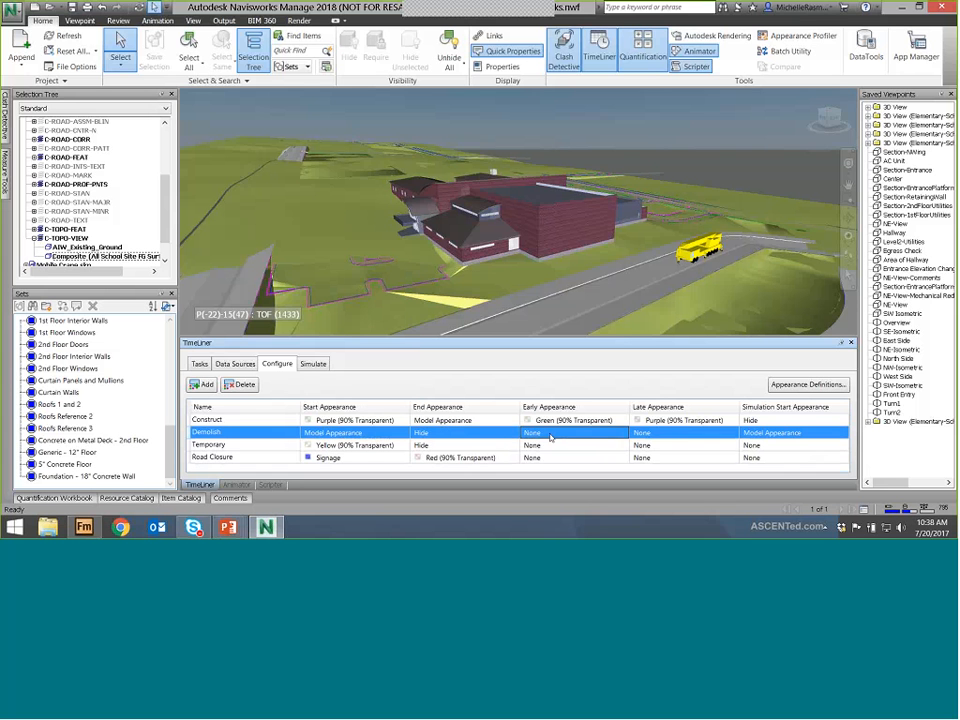
click(549, 436)
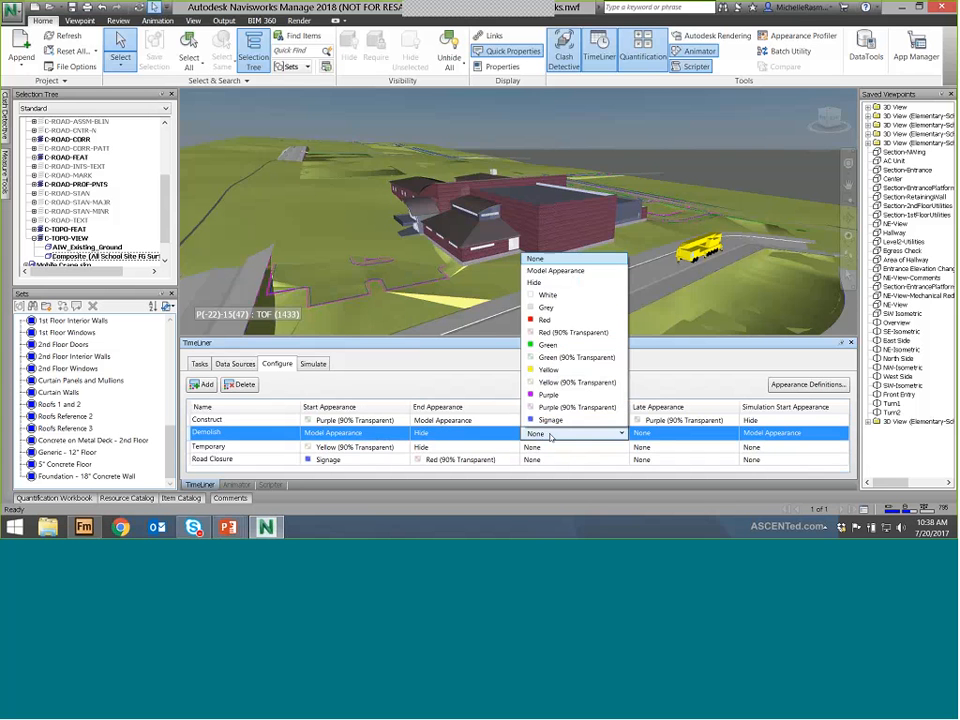
click(551, 348)
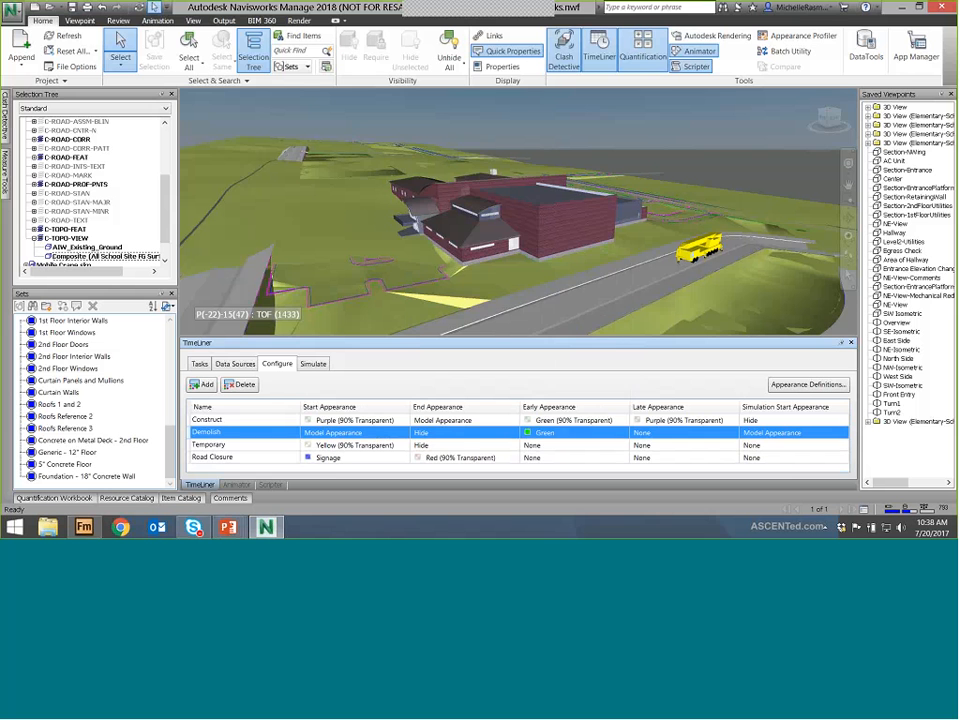
click(549, 432)
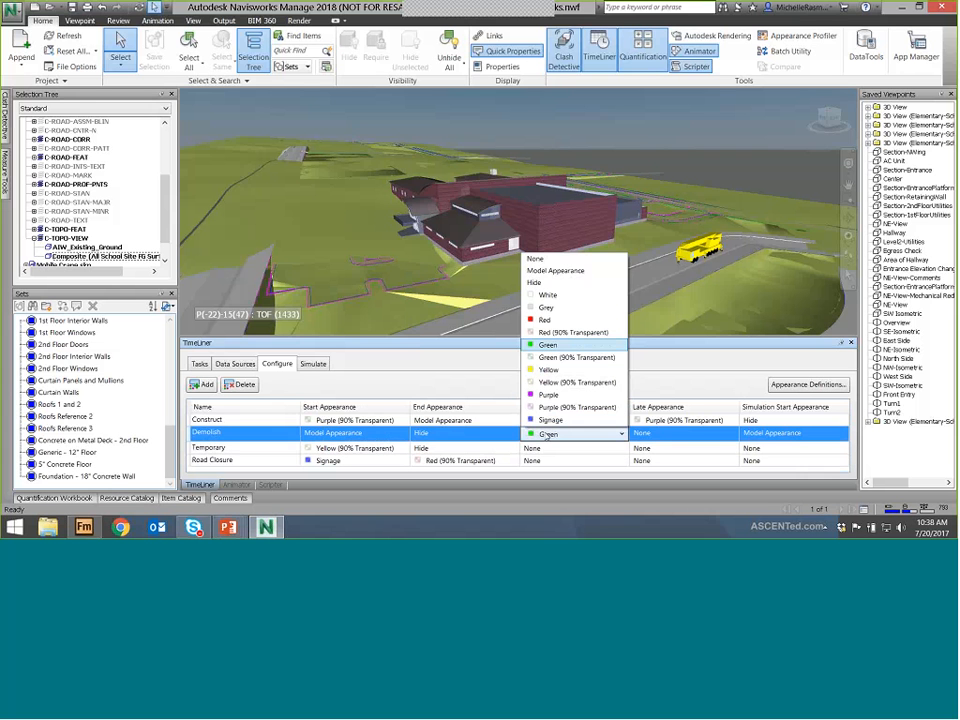
click(550, 360)
click(677, 437)
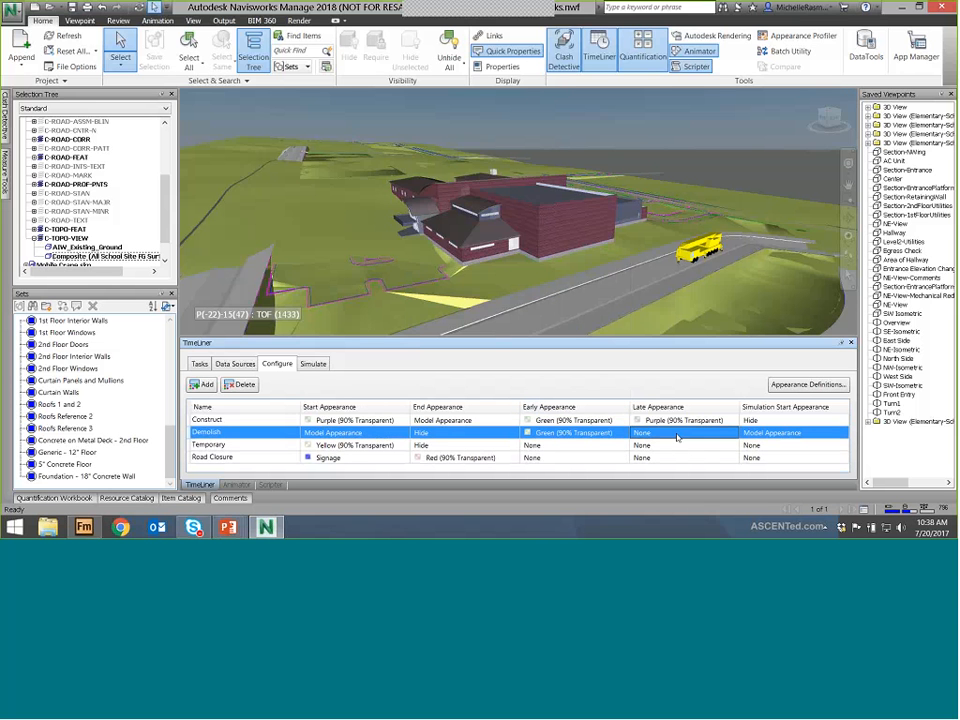
click(677, 436)
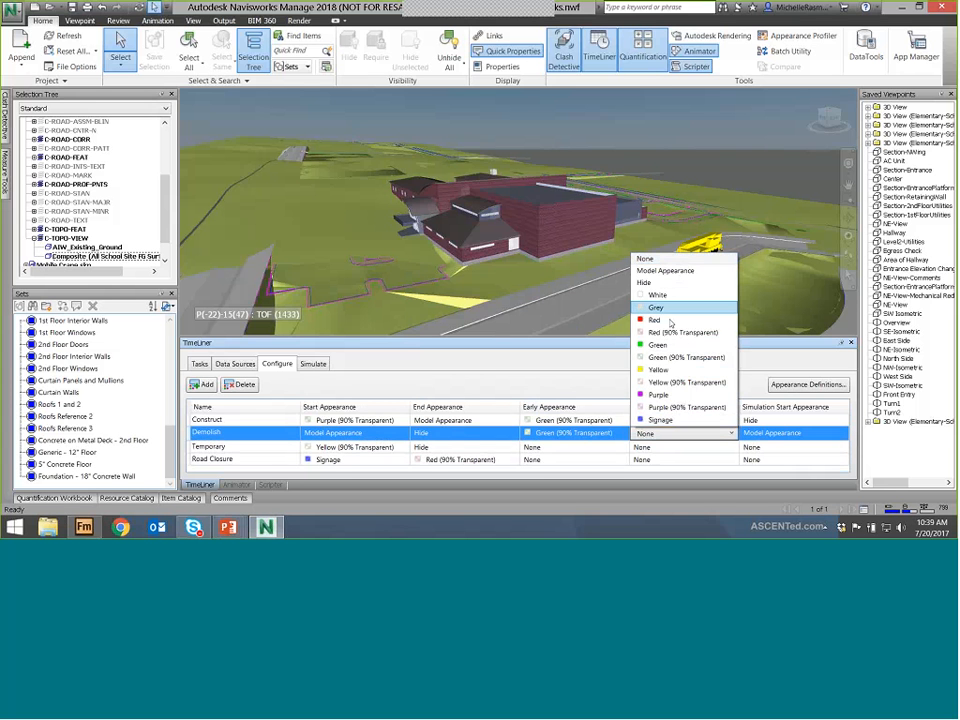
click(671, 357)
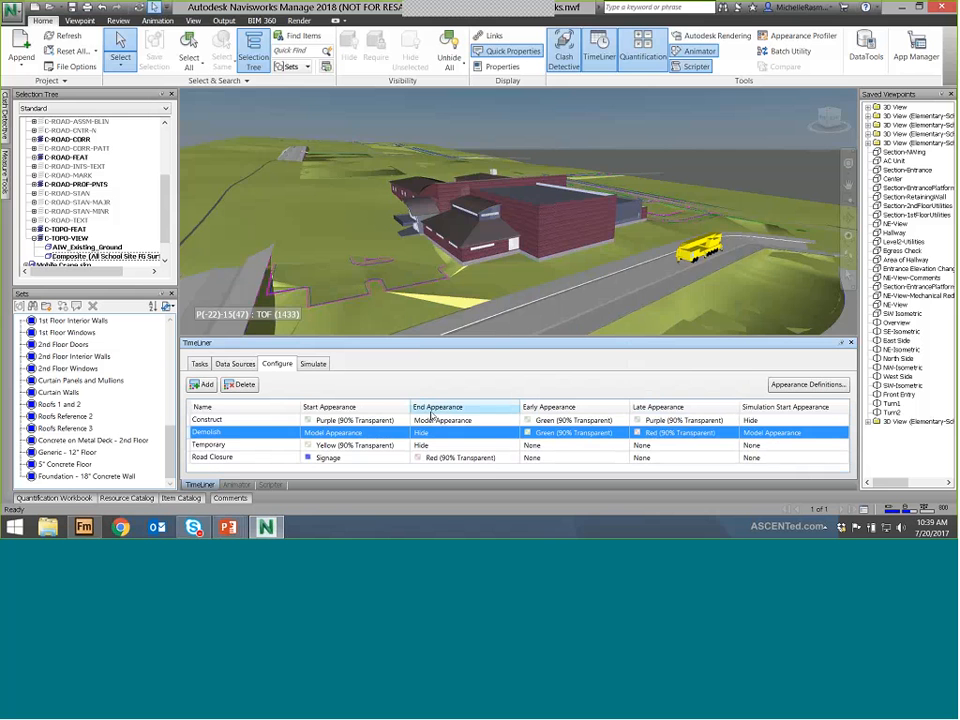
Play the schedule simulation through to its end with the revised Construct and Demolish appearances
click(312, 364)
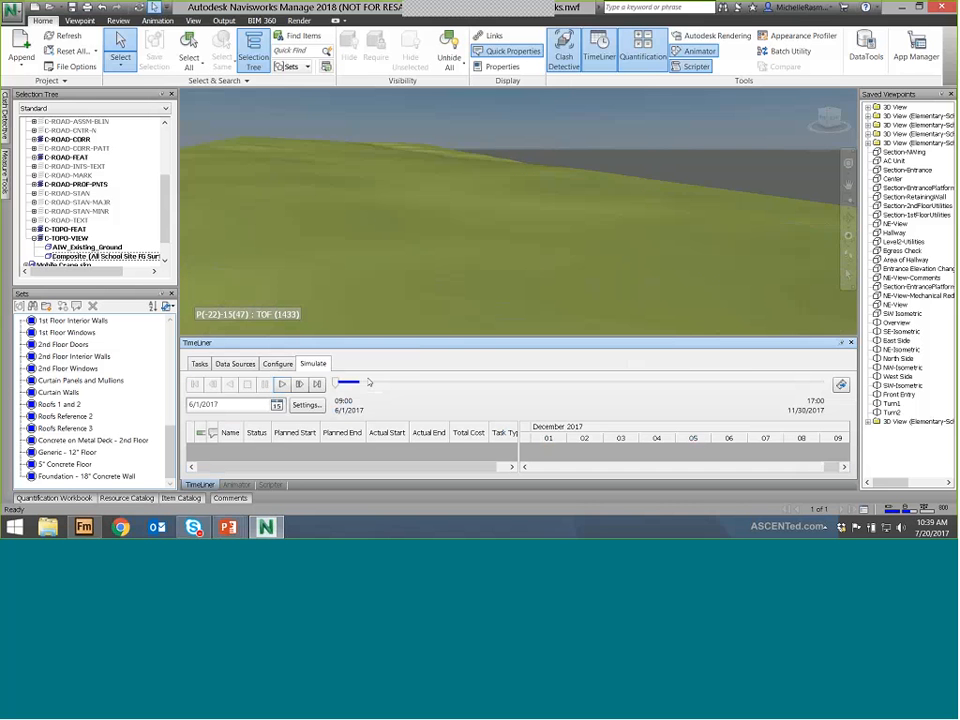
click(283, 384)
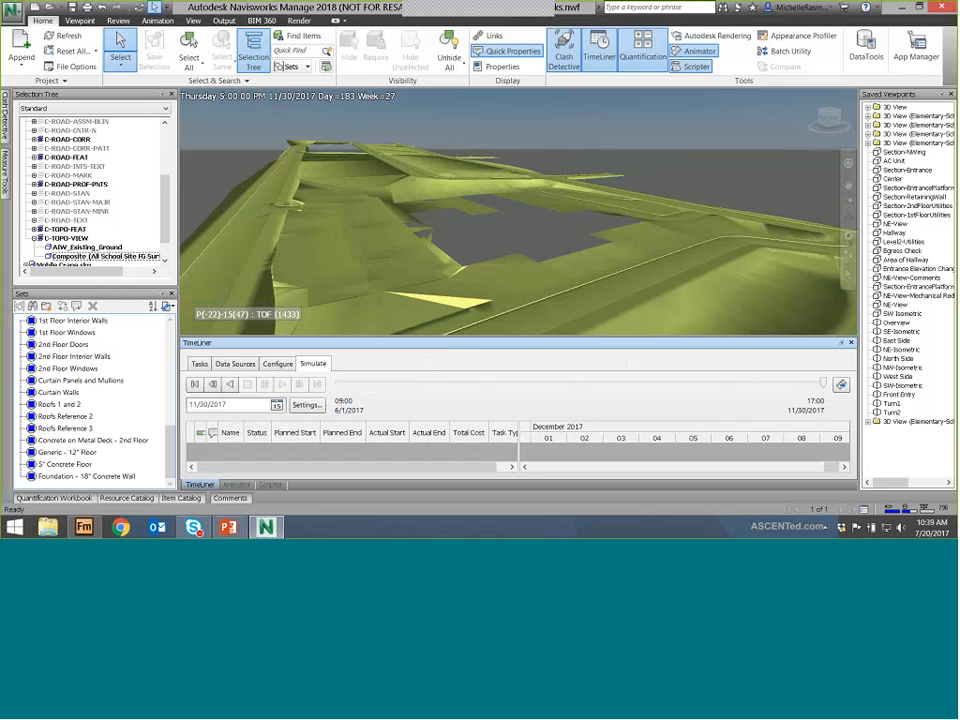
drag(330, 7, 264, 9)
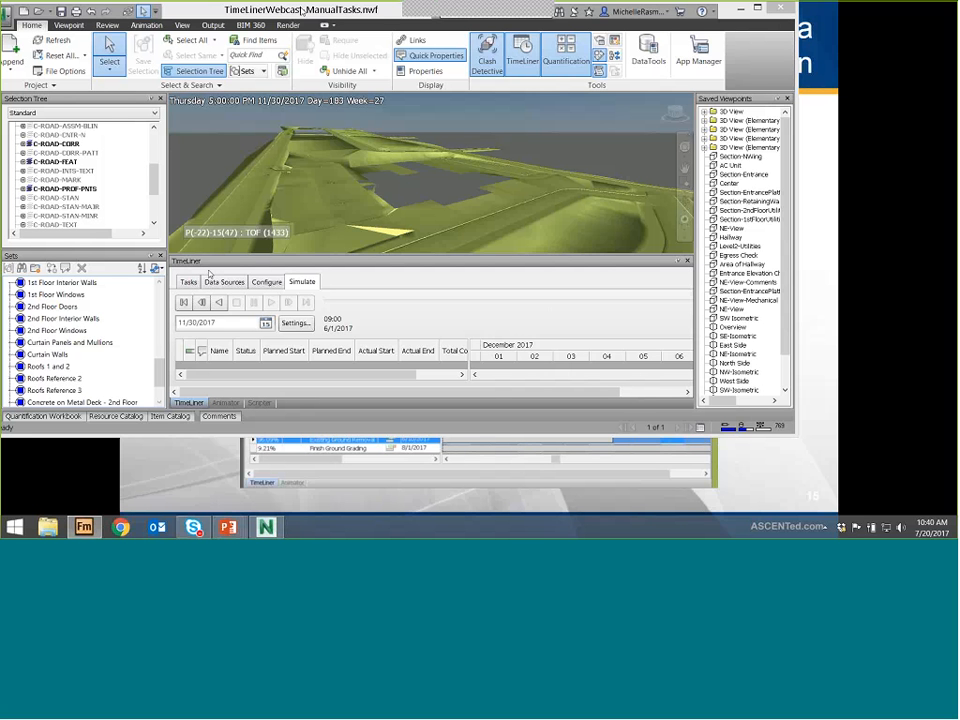
double_click(250, 12)
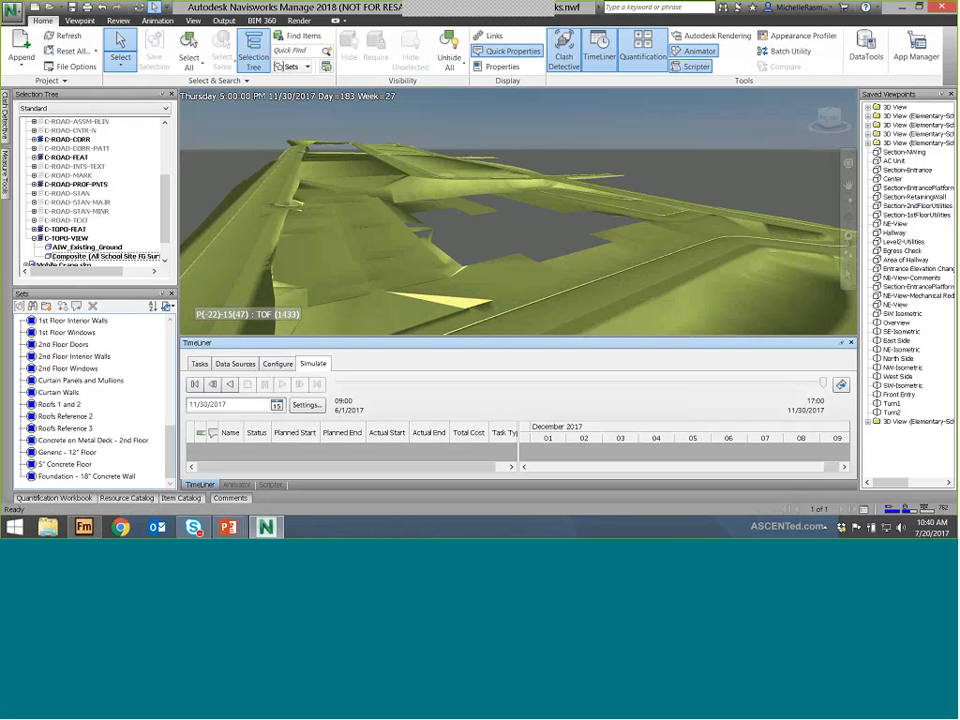
Add a CSV import data source to TimeLiner using Civil-timeline.csv from the Scheduling folder
click(235, 365)
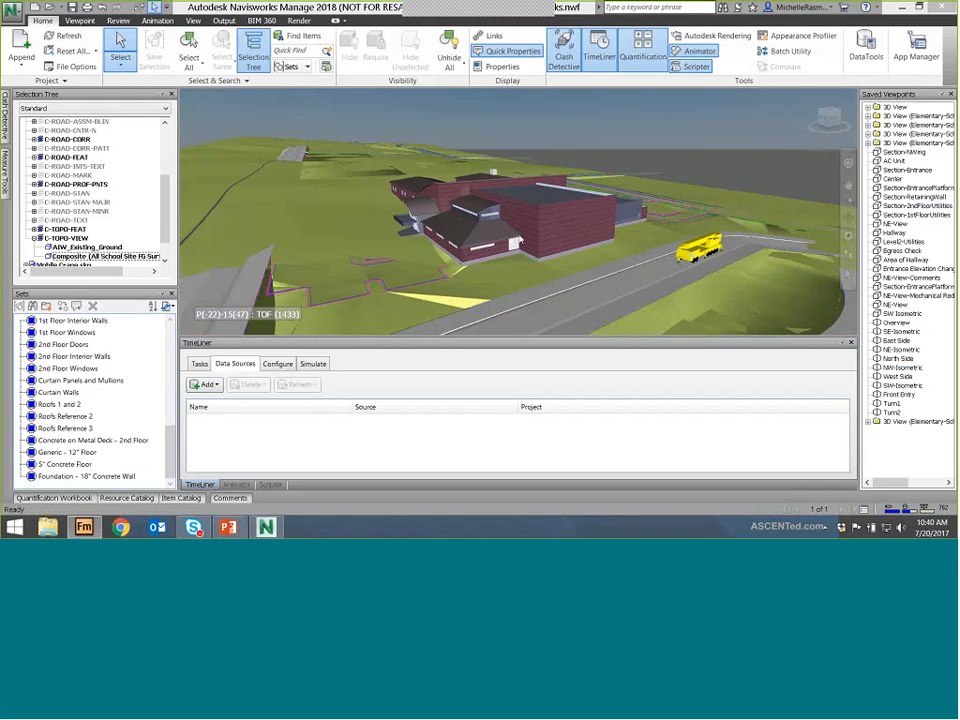
mouse_move(508, 291)
click(204, 385)
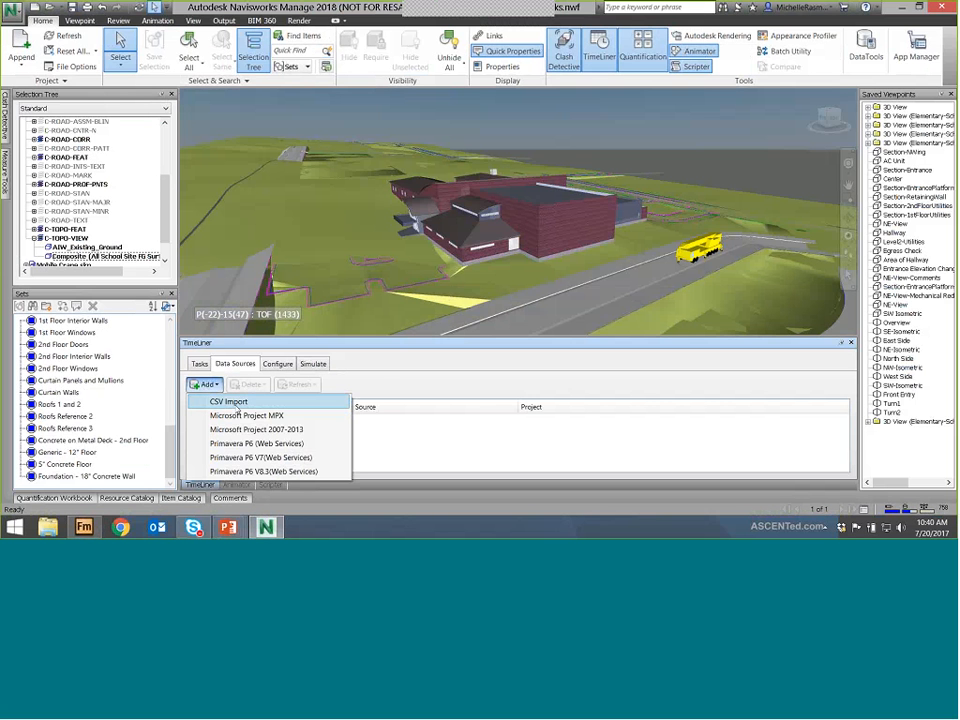
click(237, 403)
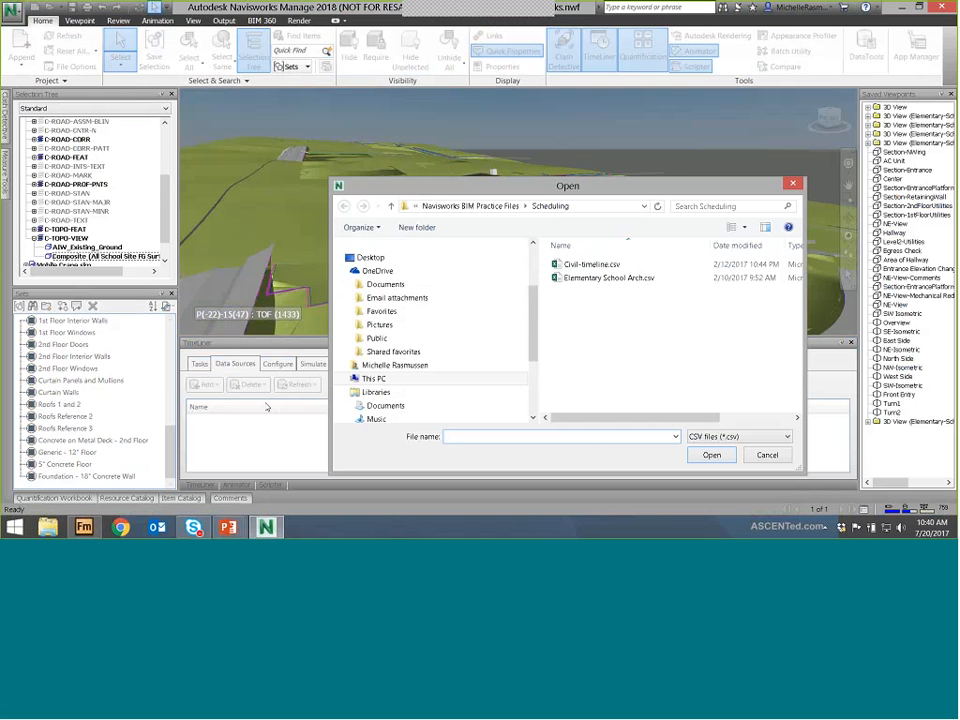
click(586, 266)
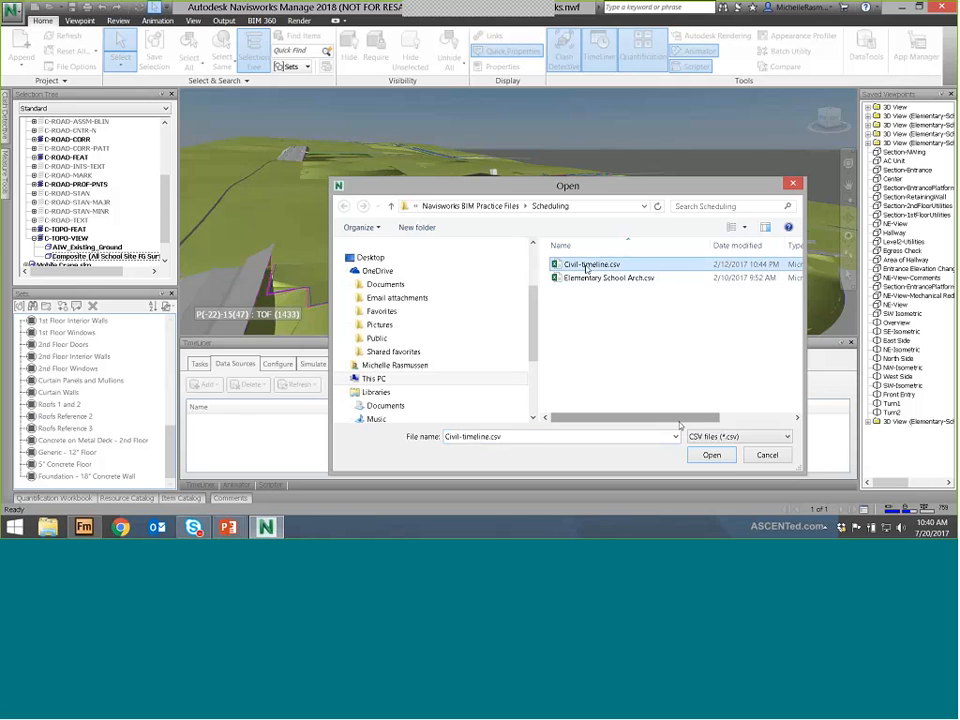
click(710, 455)
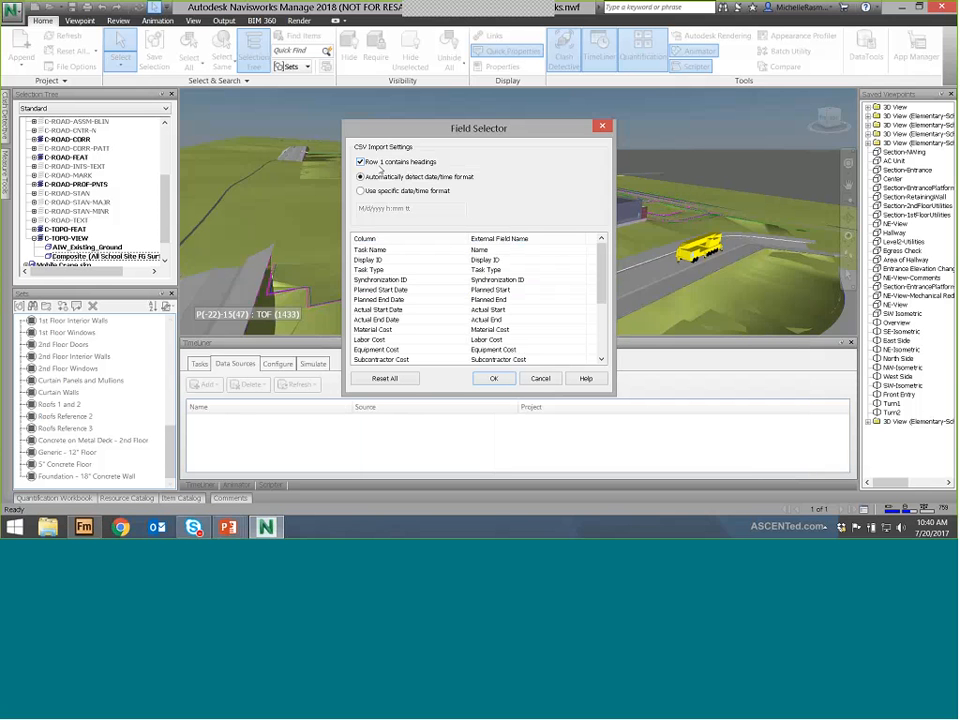
Import the CSV with row 1 as headings, mapping Task Name to Name and Display ID to Display ID
click(361, 162)
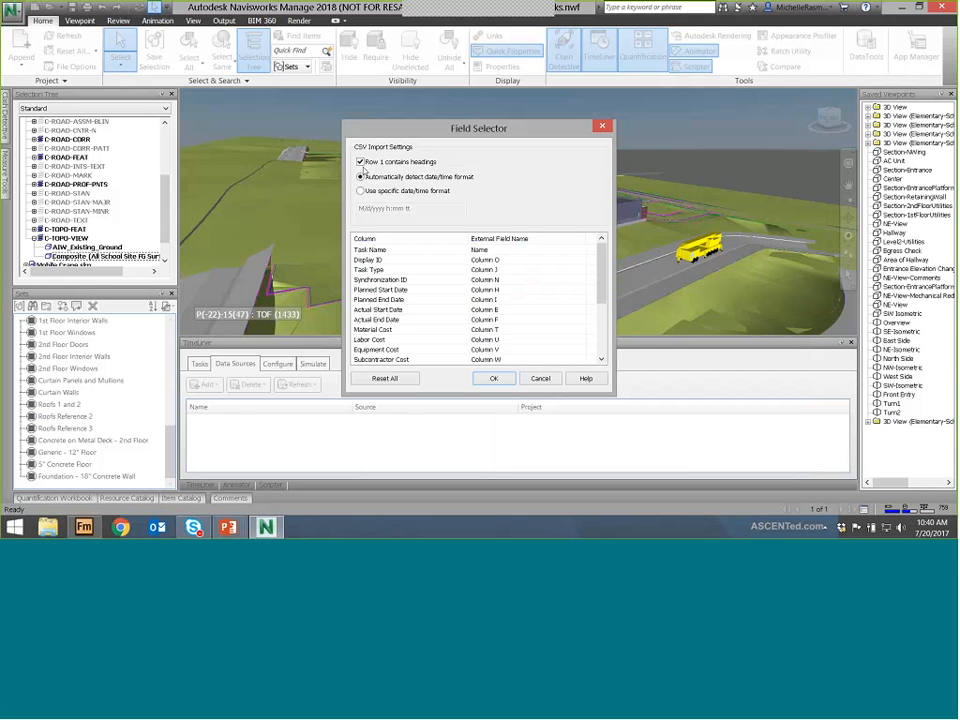
click(361, 162)
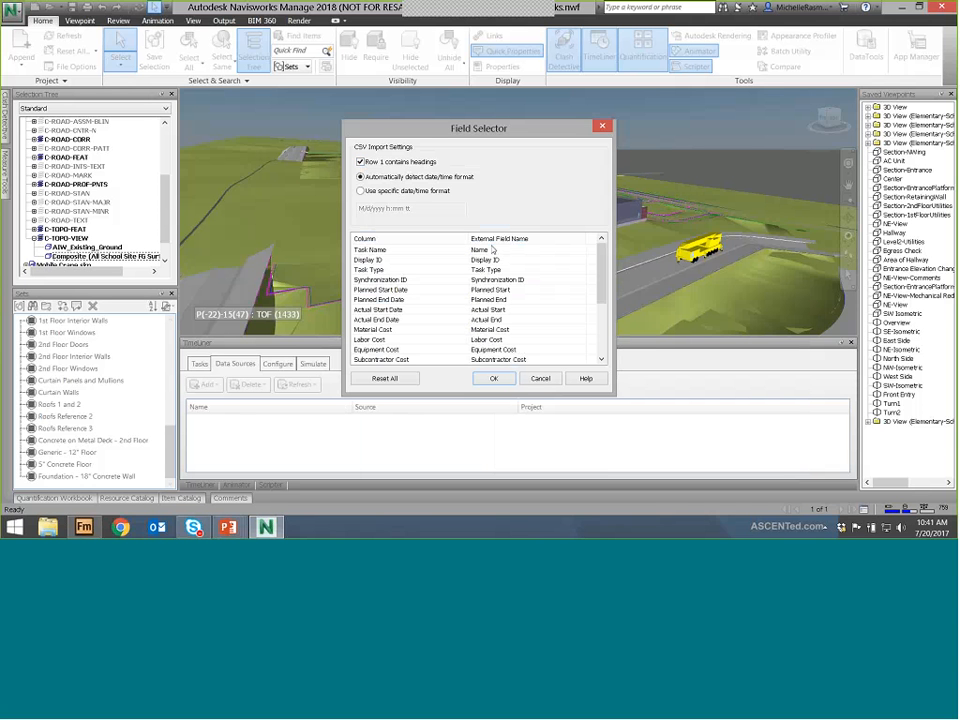
mouse_move(602, 277)
mouse_down()
mouse_move(602, 329)
mouse_move(603, 276)
mouse_up()
click(497, 251)
click(499, 251)
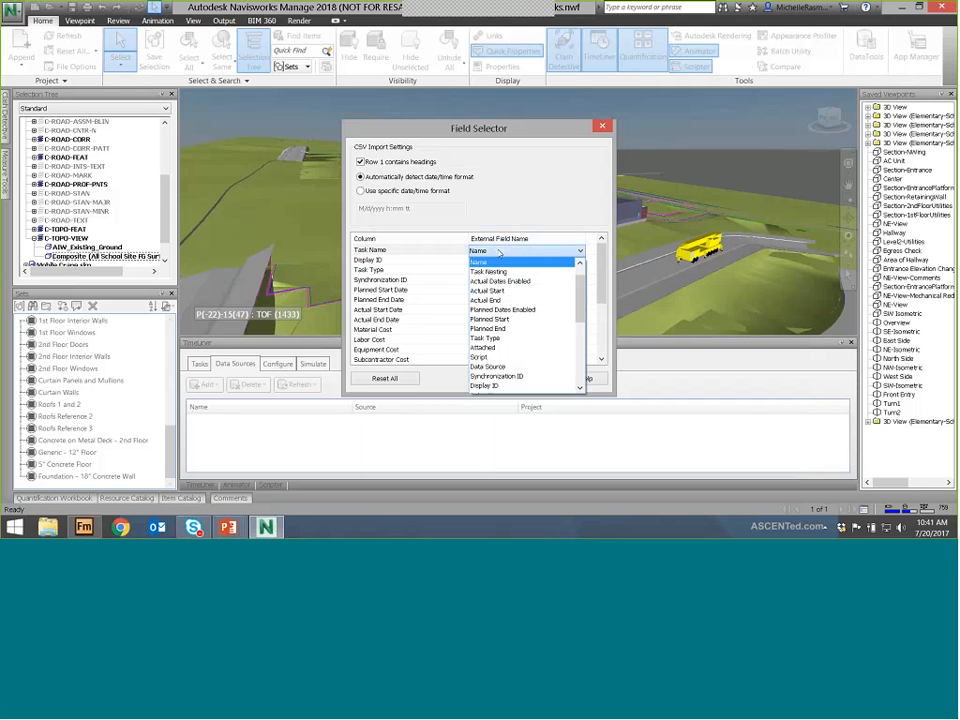
click(500, 257)
click(495, 260)
click(500, 260)
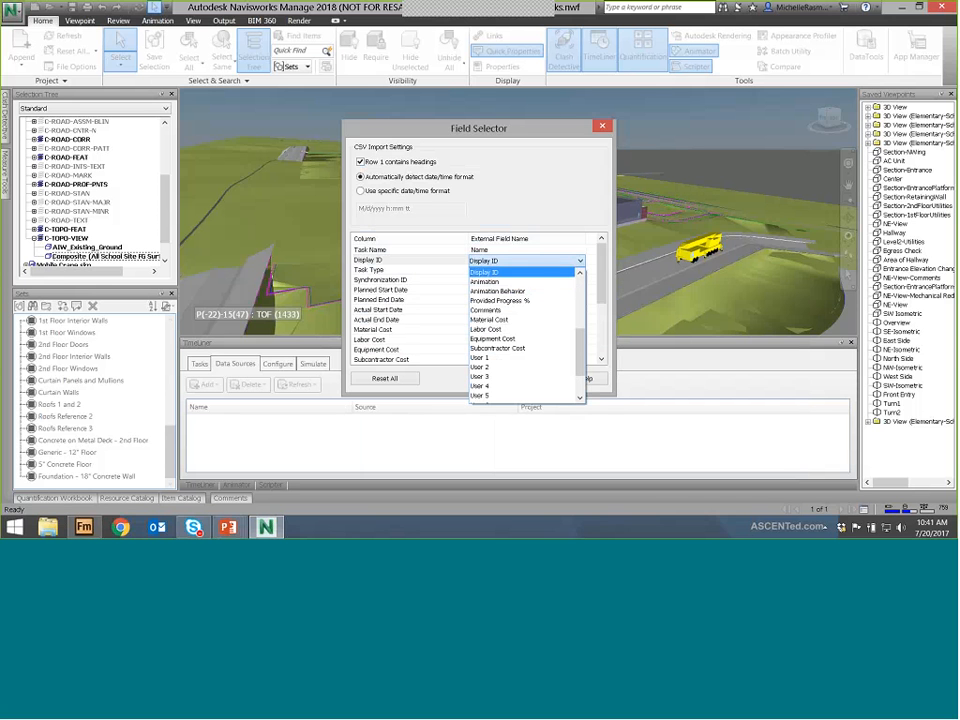
click(484, 272)
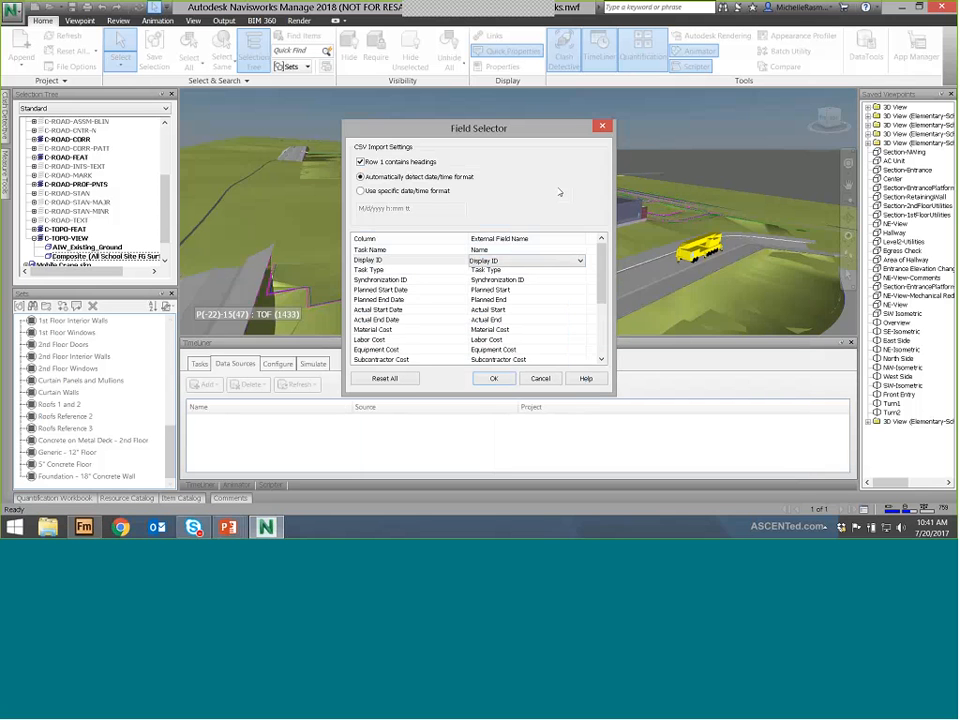
click(493, 378)
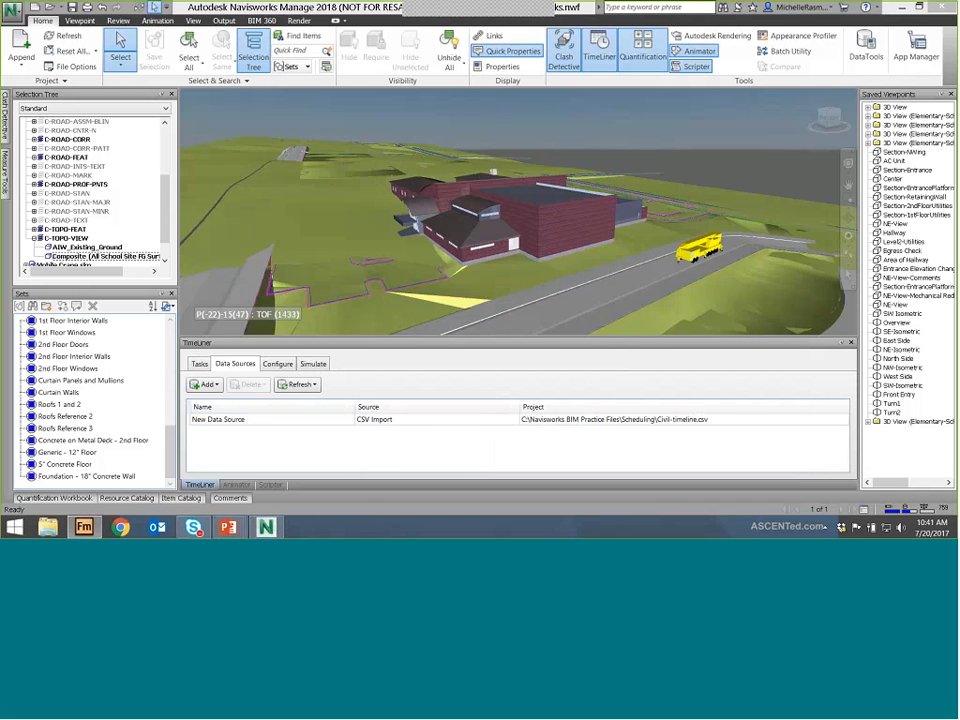
Rename the imported Civil-timeline.csv data source as Roads
right_click(234, 422)
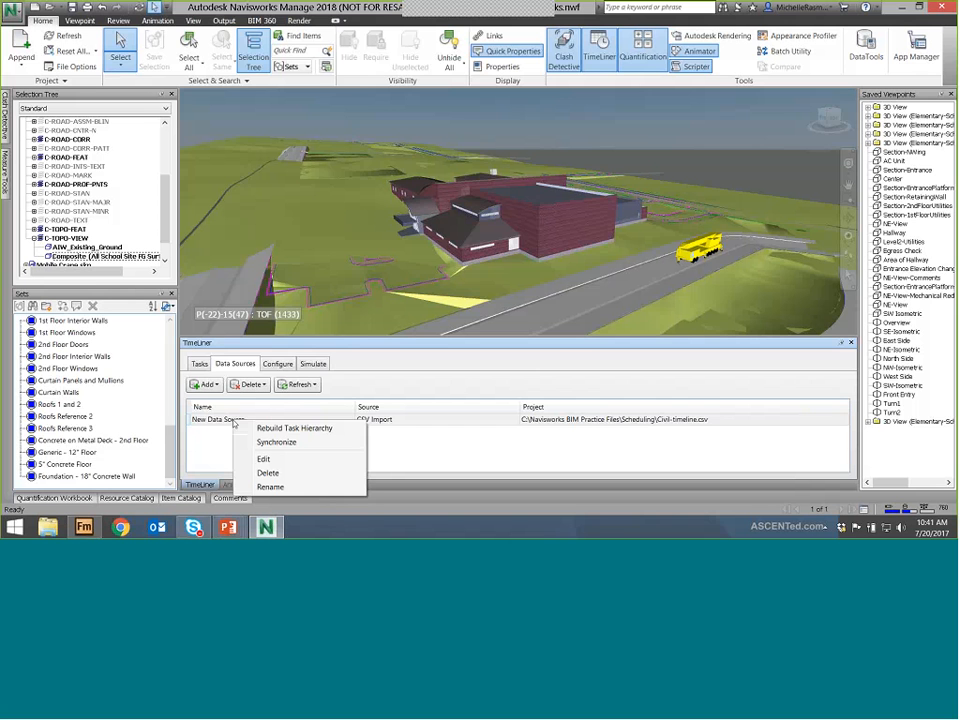
click(270, 487)
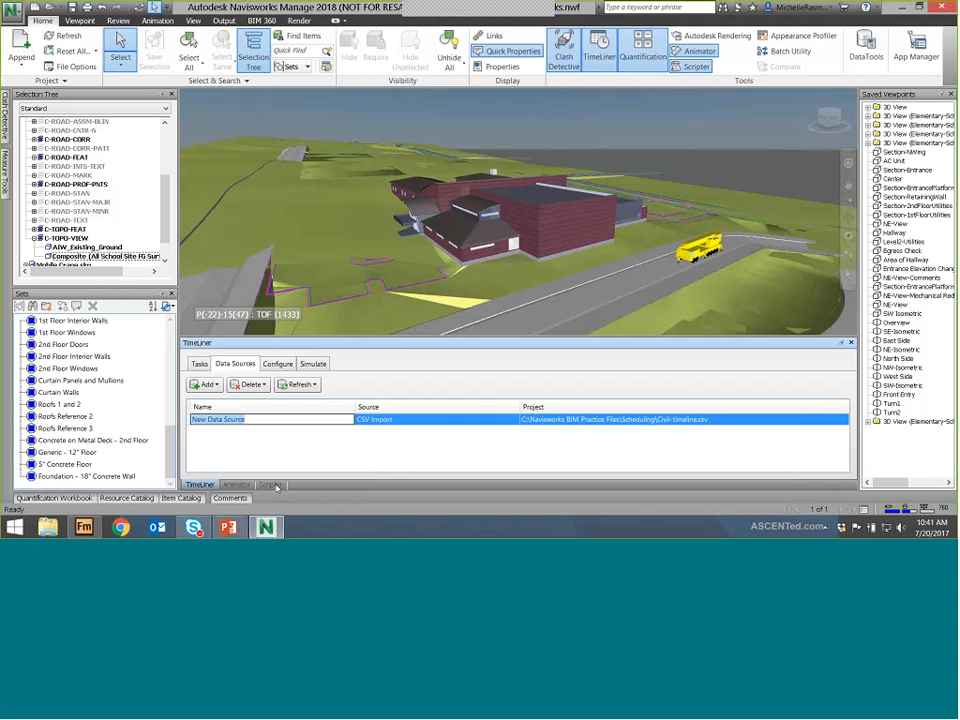
text(Roads)
click(489, 224)
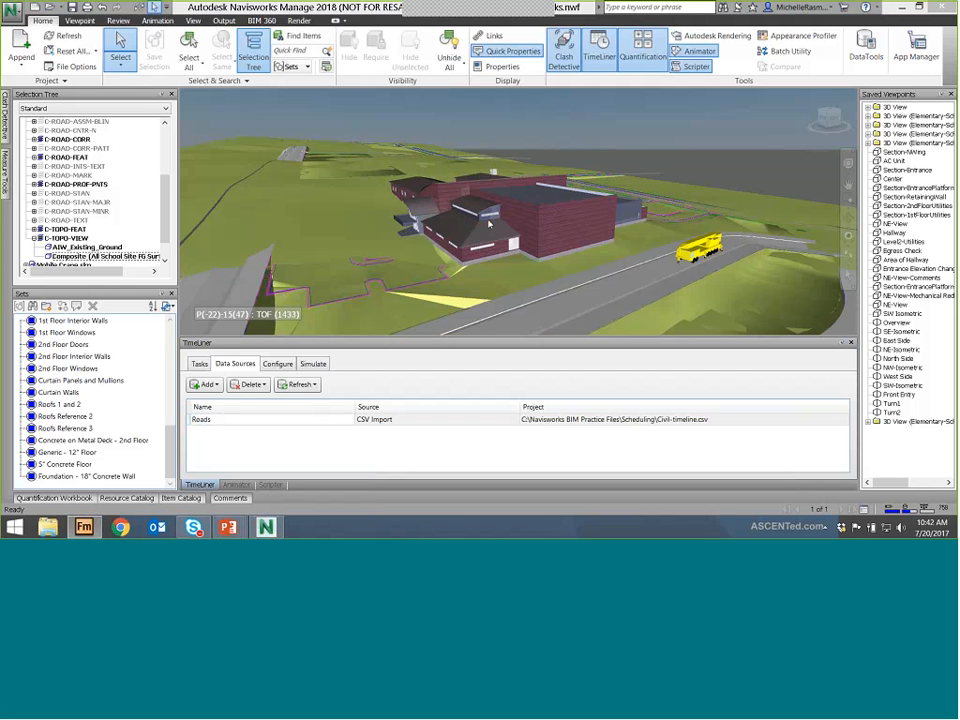
Set the name of the new Civil-timeline.csv data source entry to Roads
click(199, 364)
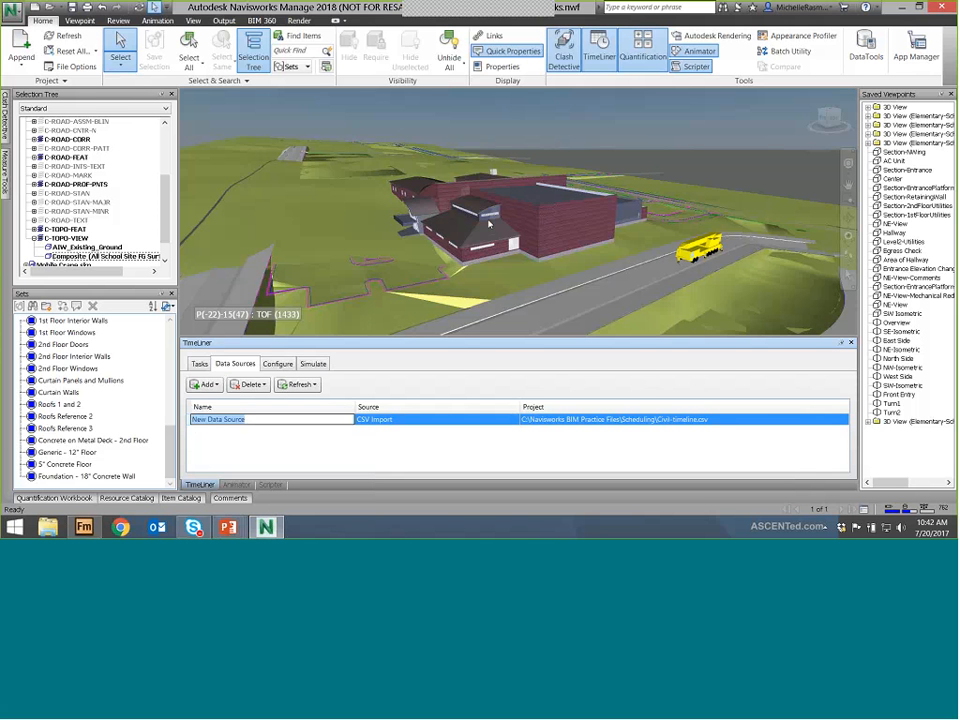
text(Roads)
key(Return)
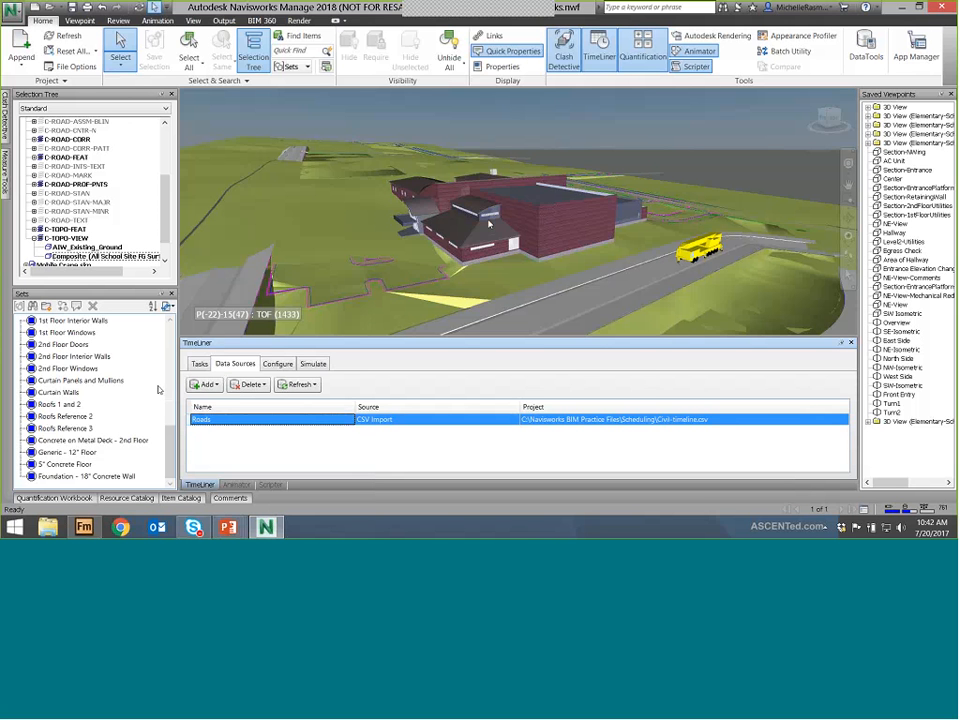
Rebuild the task hierarchy from the Roads data source and dismiss the import warning
click(283, 421)
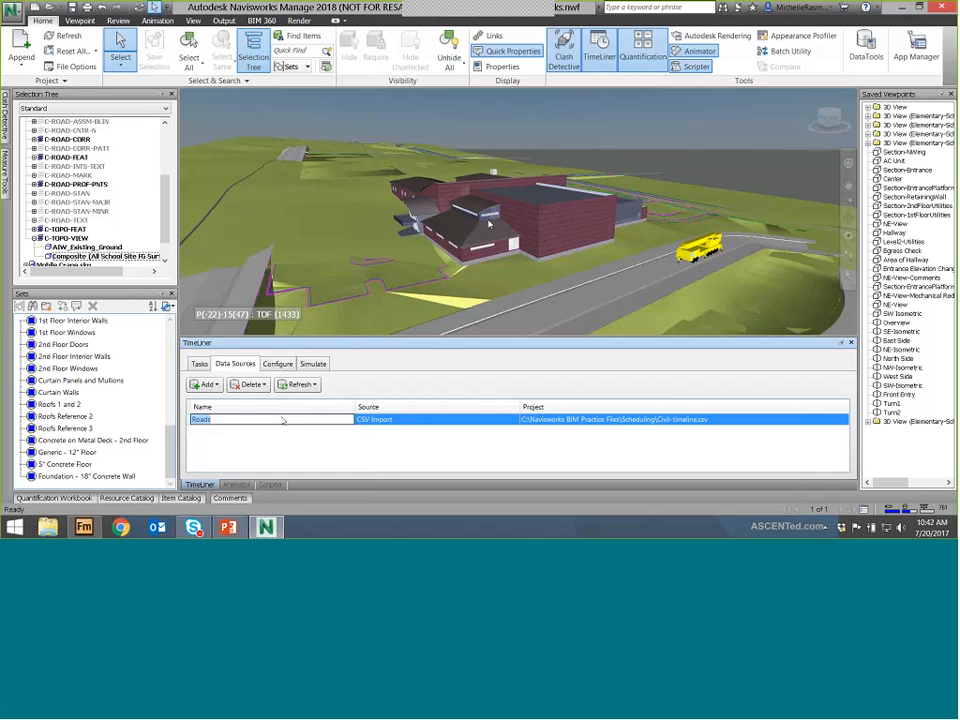
click(287, 408)
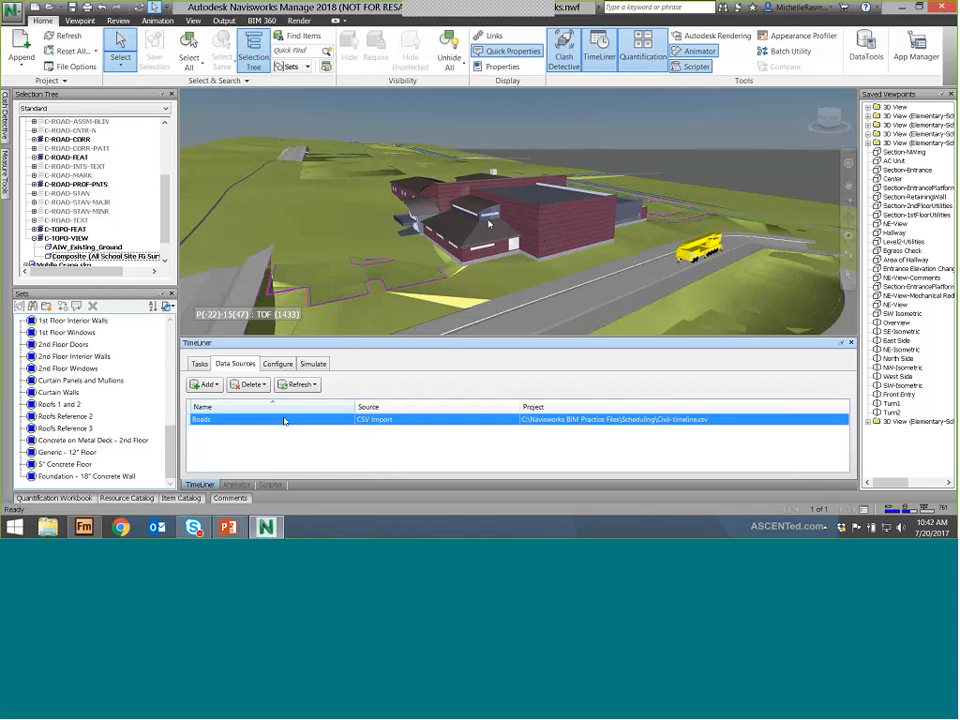
right_click(284, 421)
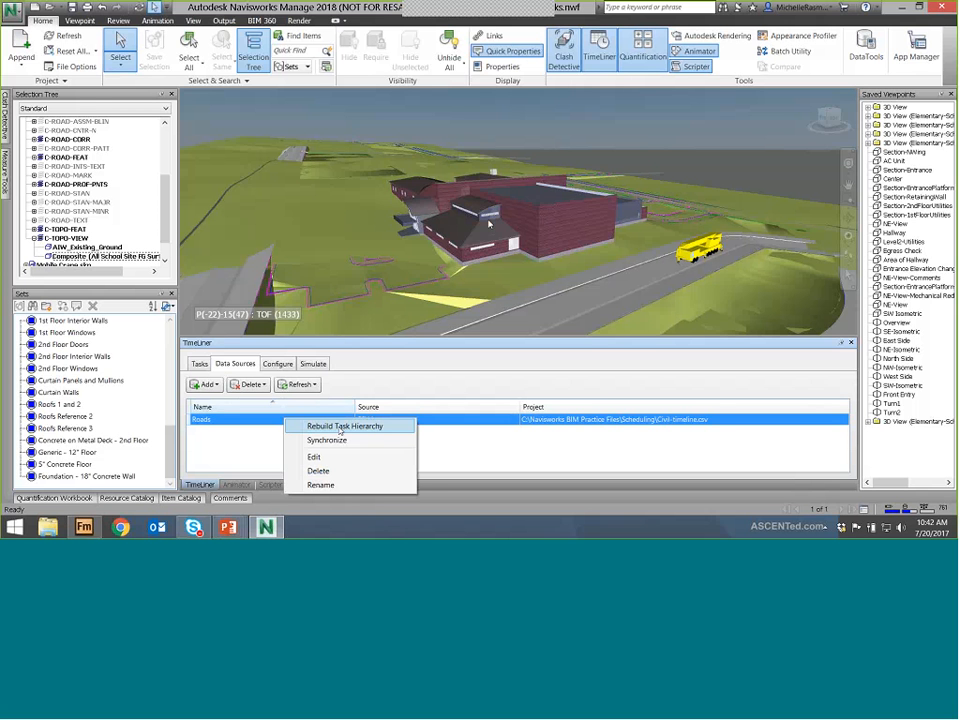
click(340, 428)
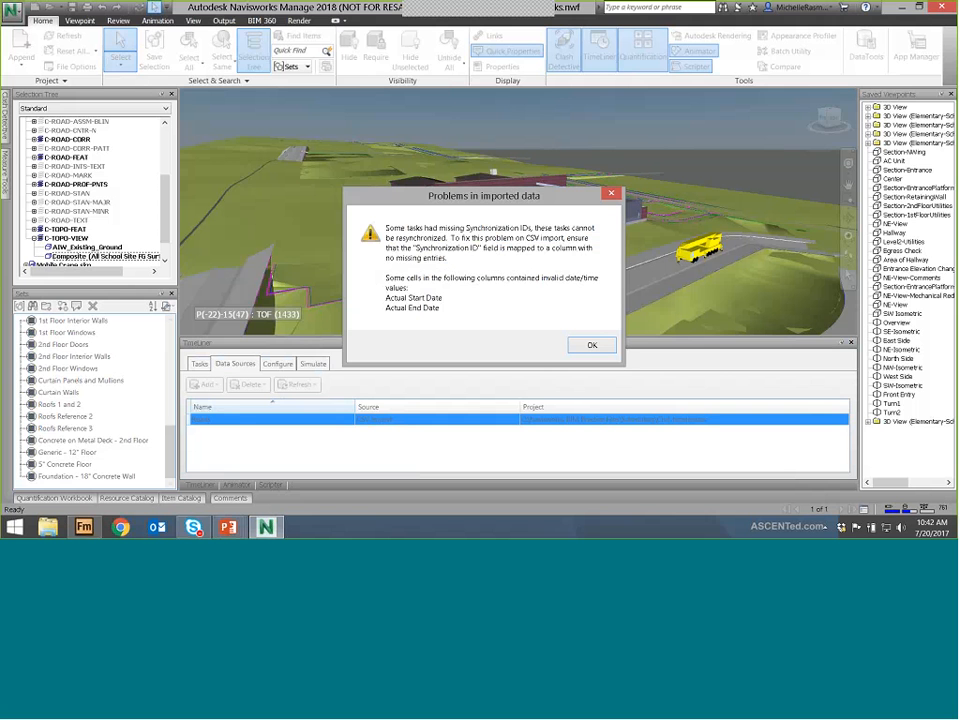
click(583, 344)
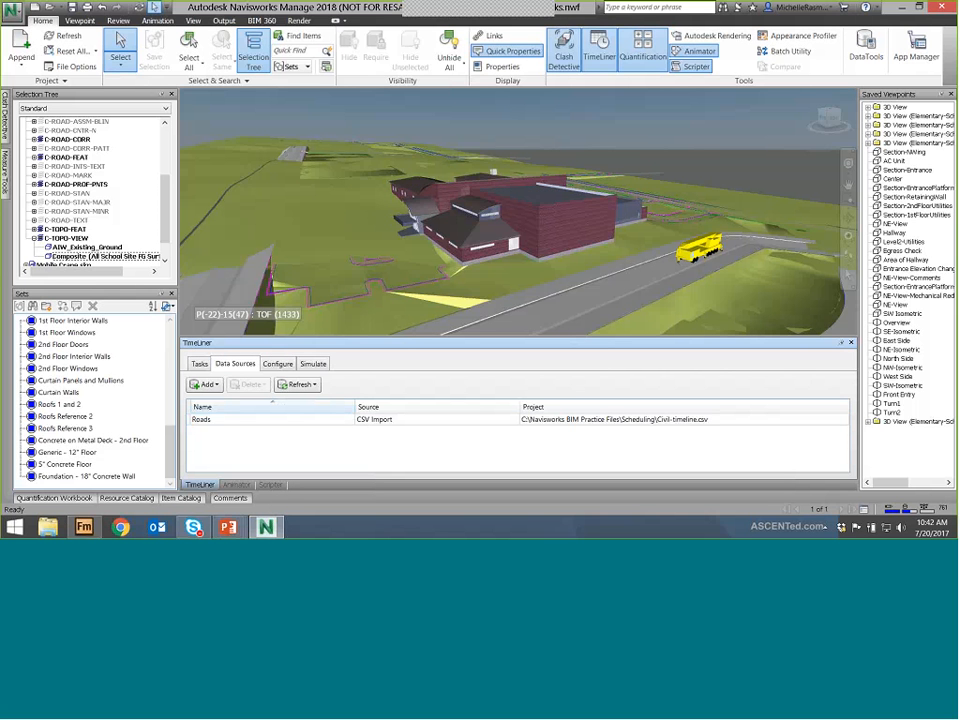
Examine the imported Roads tasks and compare their Attached column with that of the manually created tasks
click(200, 364)
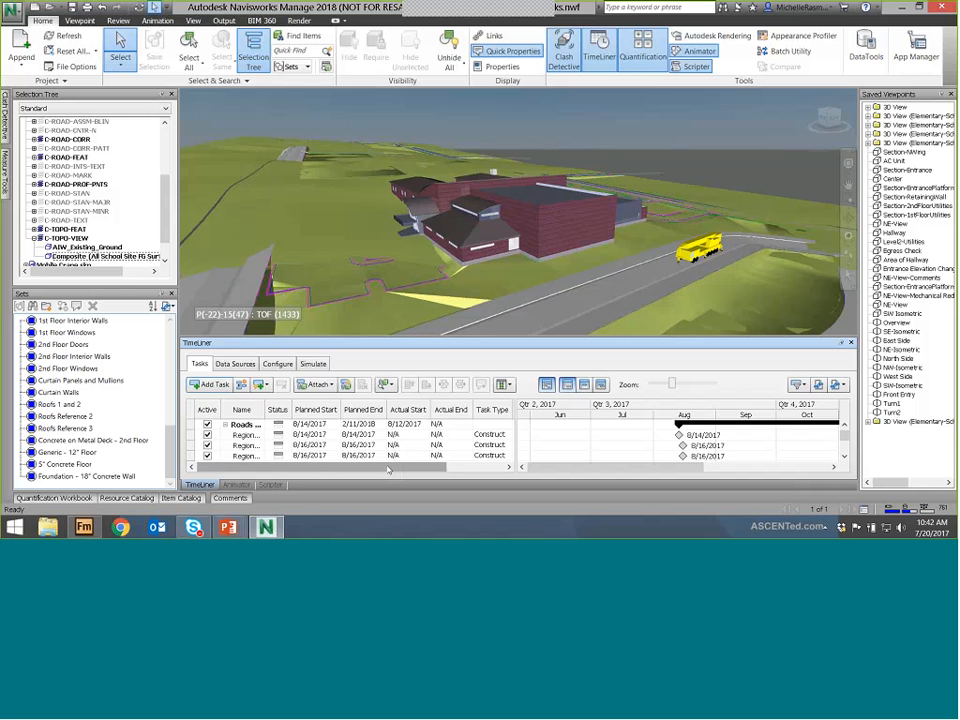
drag(418, 467, 468, 472)
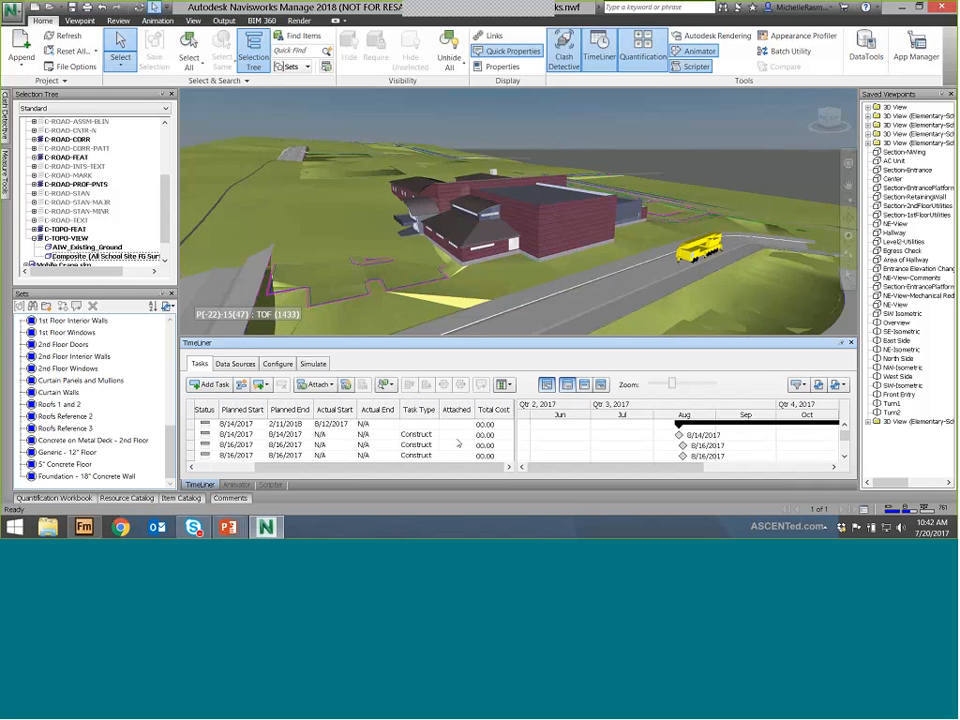
click(449, 437)
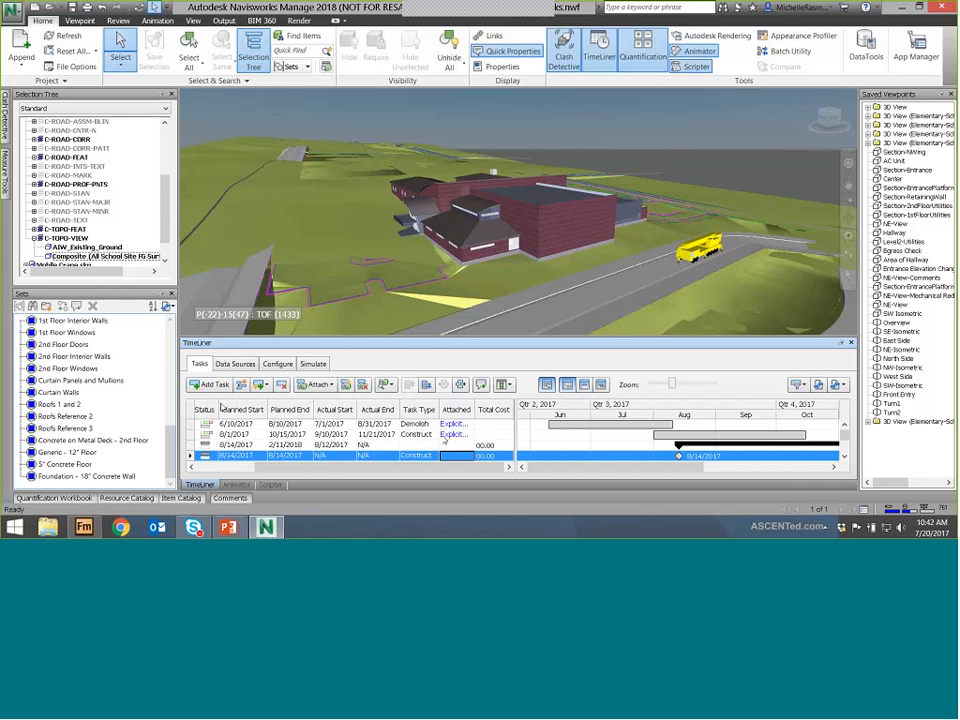
click(270, 423)
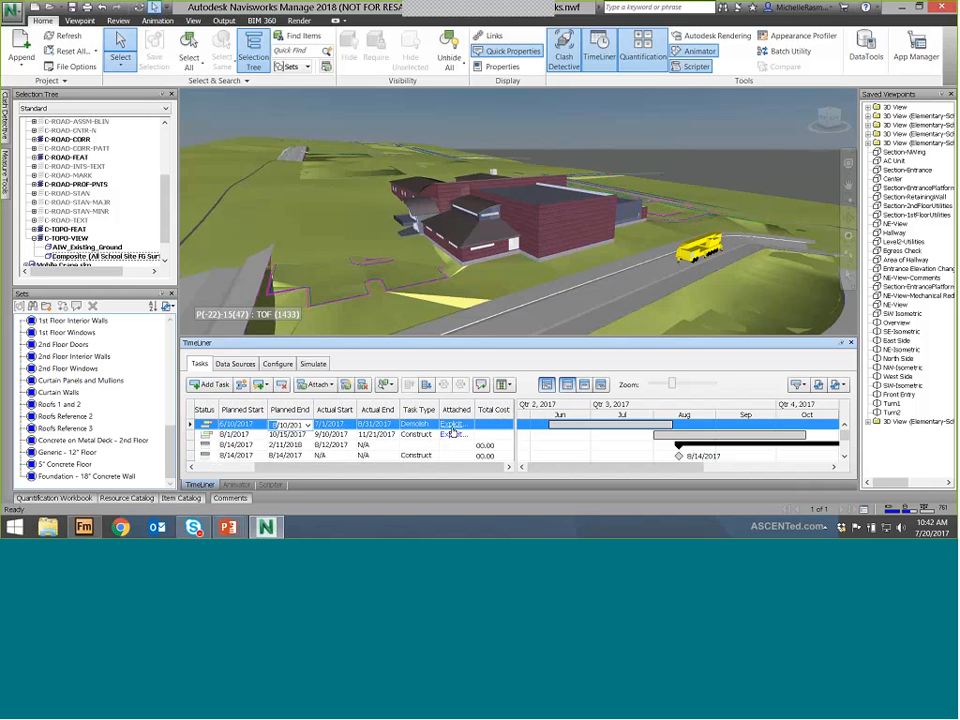
click(452, 444)
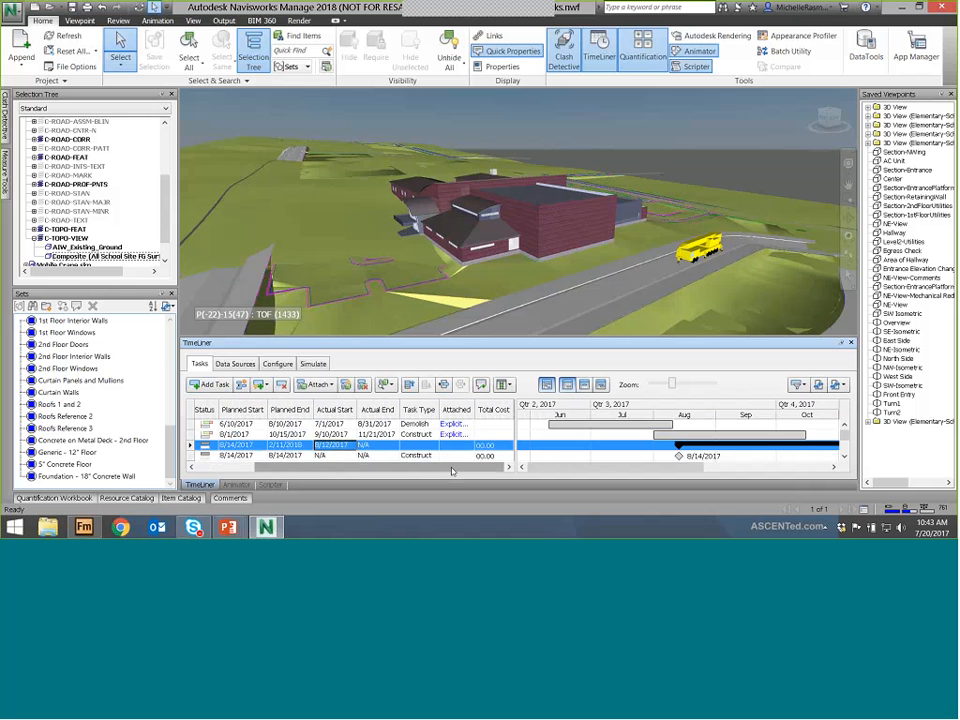
scroll(452, 462, down, 3)
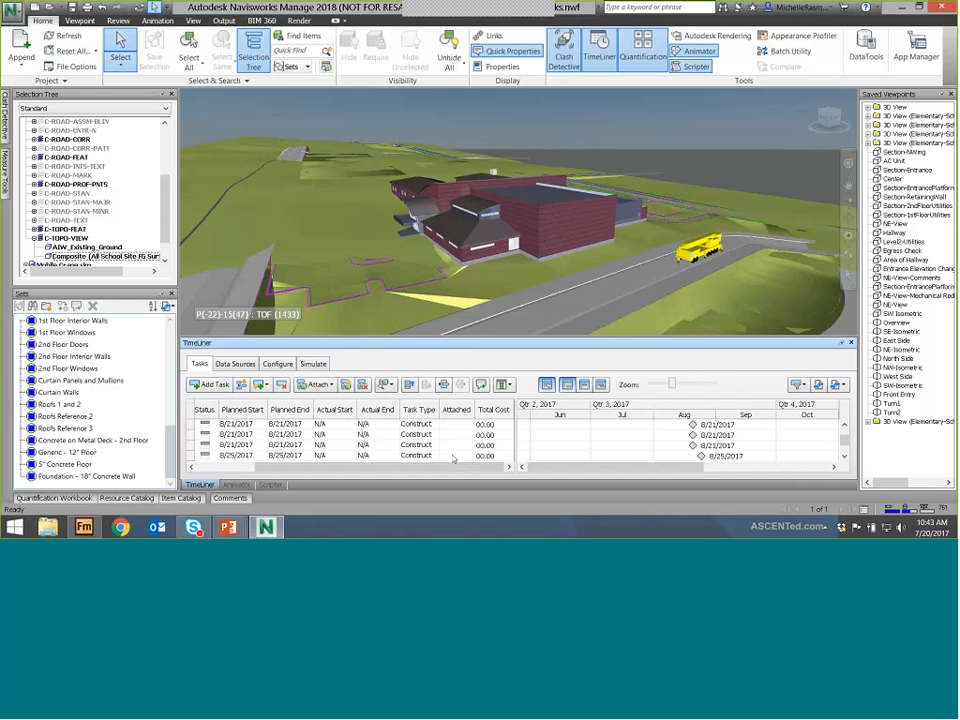
scroll(452, 459, up, 3)
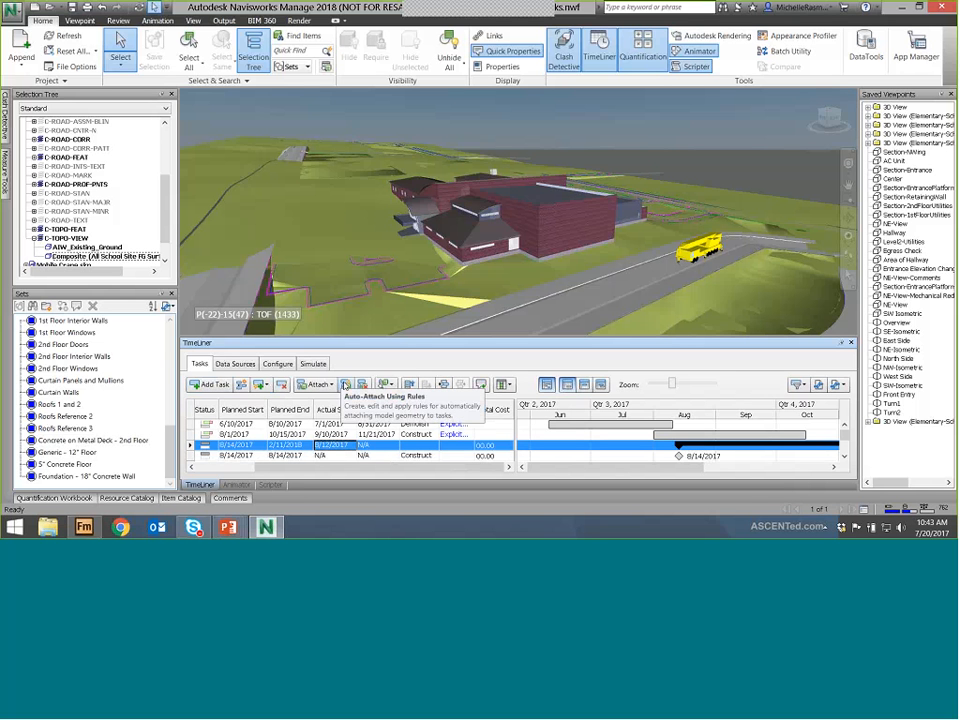
Auto-attach model geometry to the tasks using only the rule that maps Column Name to Layers with the same name
click(345, 385)
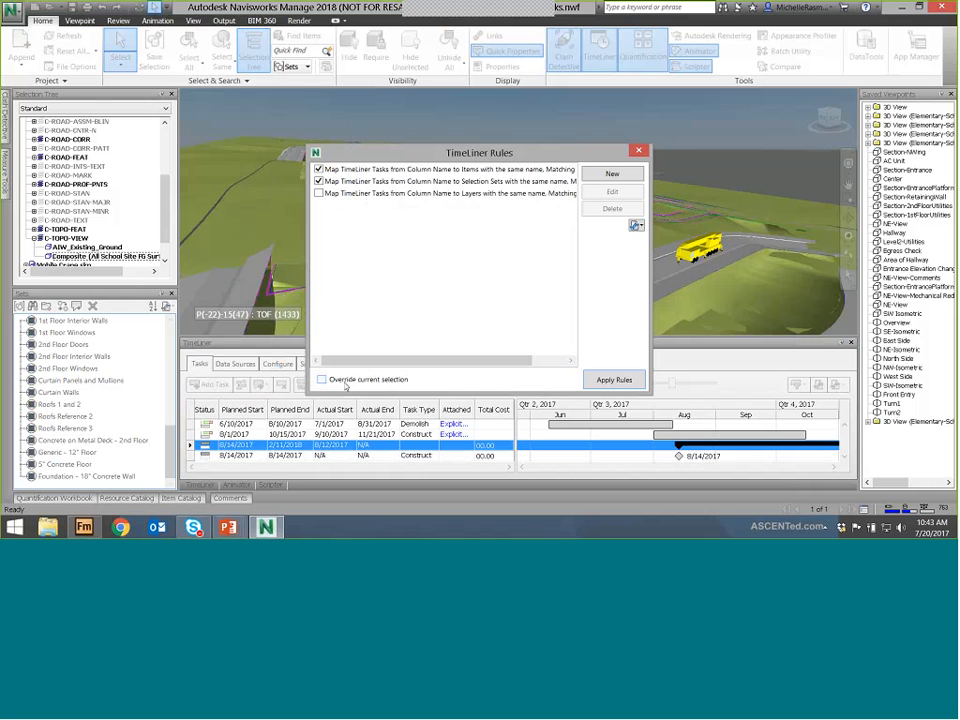
click(319, 170)
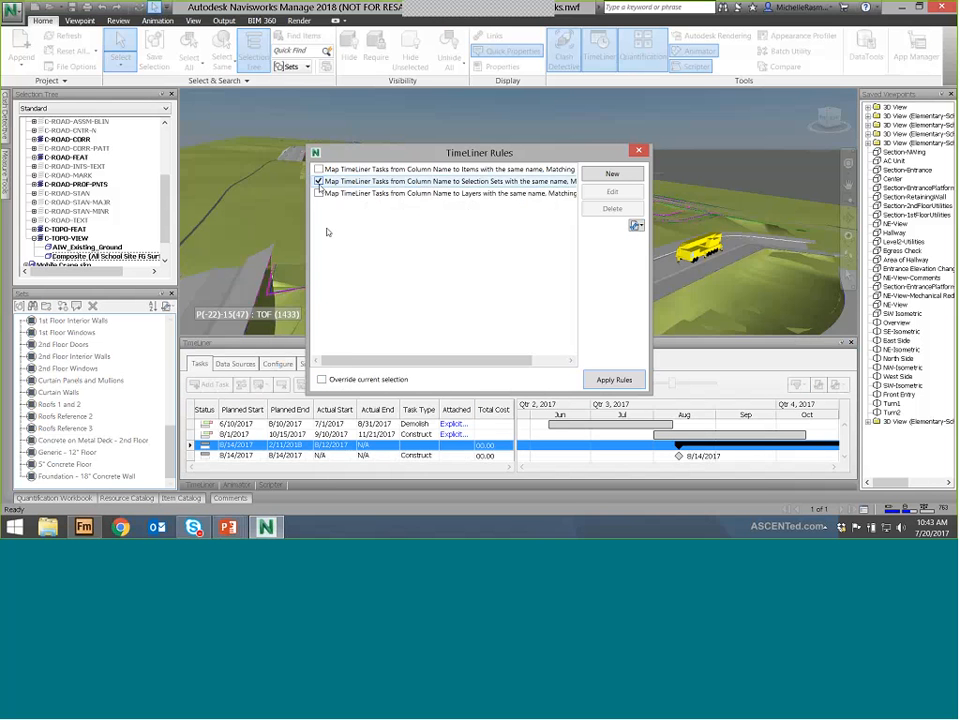
click(319, 182)
click(319, 194)
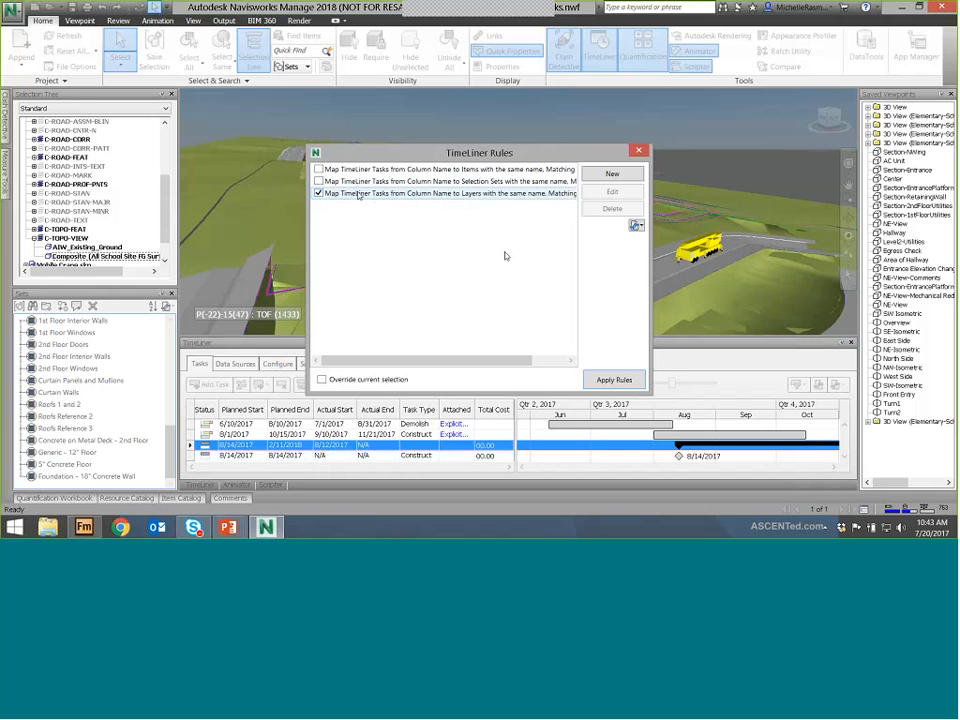
click(601, 380)
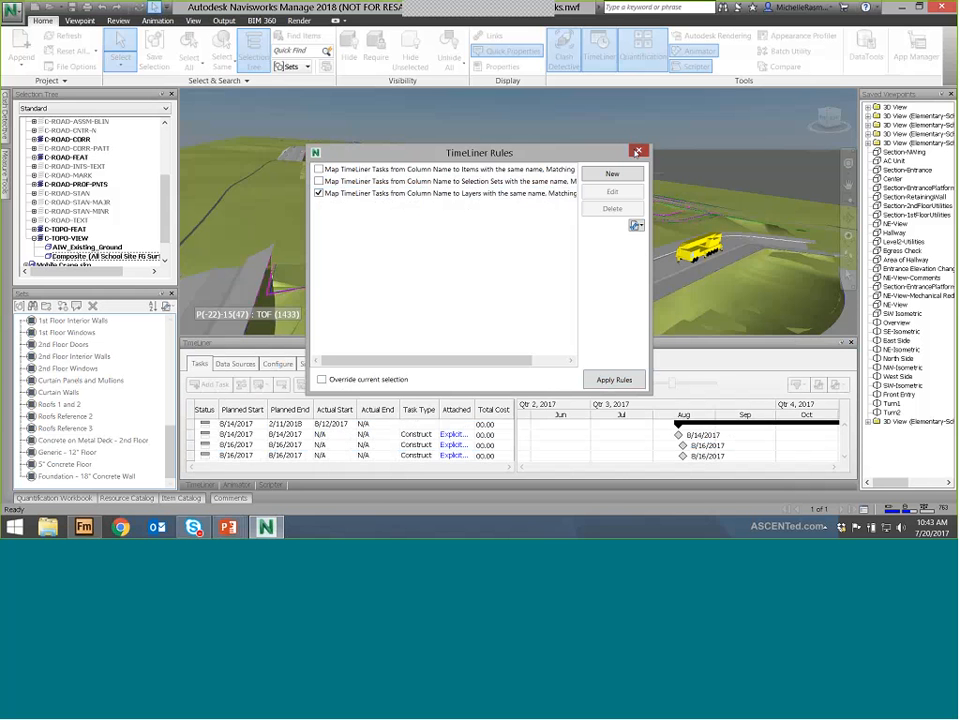
click(639, 151)
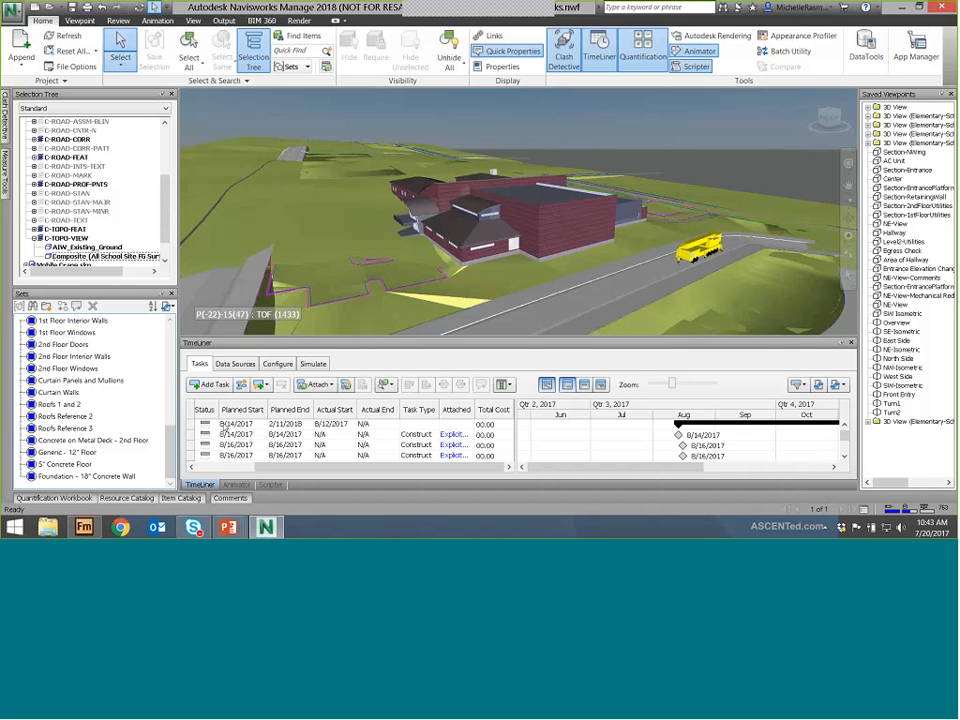
Add Elementary School Arch.csv as a CSV import data source, with row 1 as headings and automatic date/time format detection
click(236, 364)
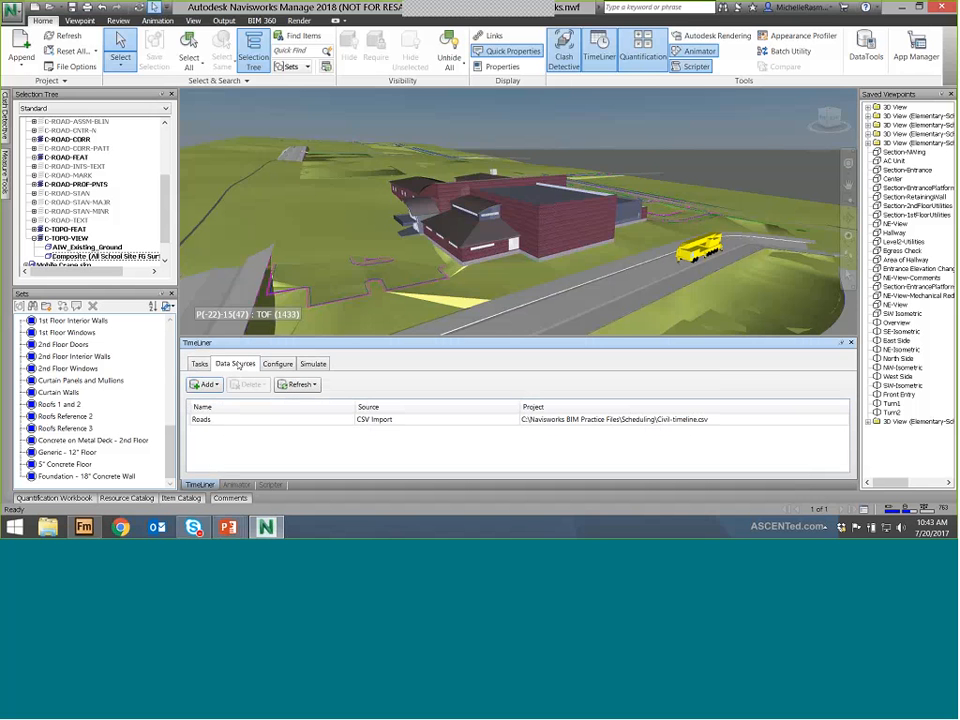
click(204, 384)
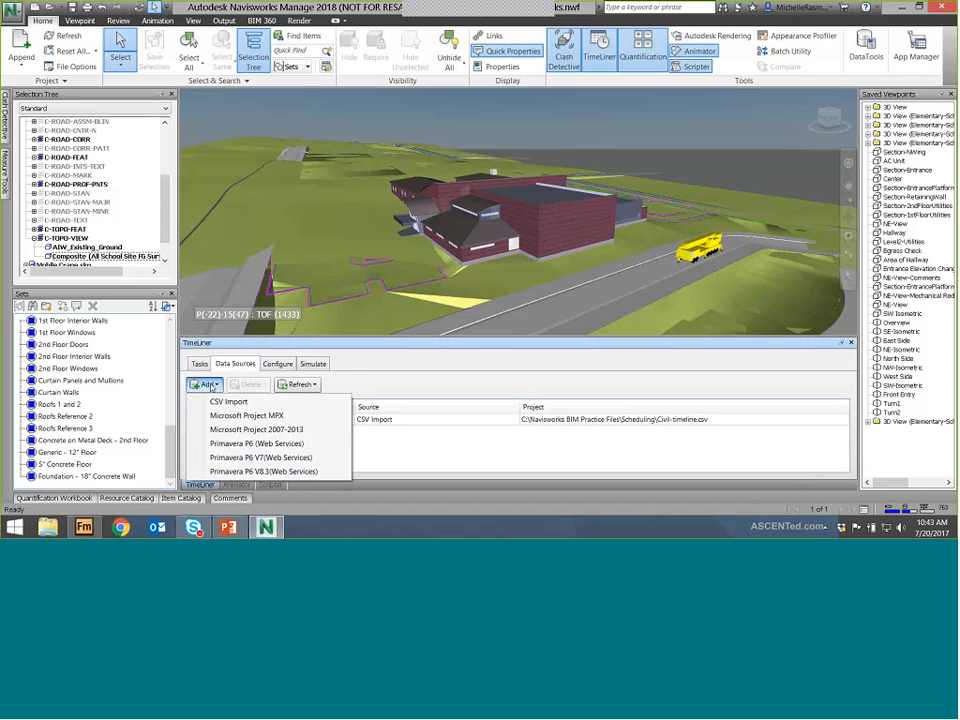
click(284, 401)
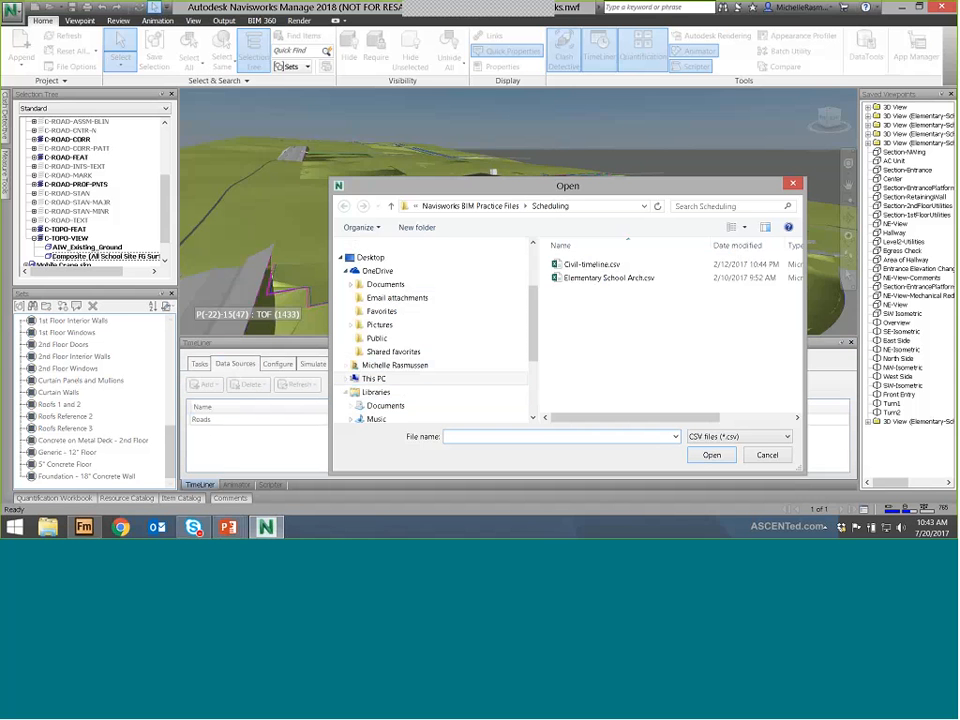
double_click(652, 264)
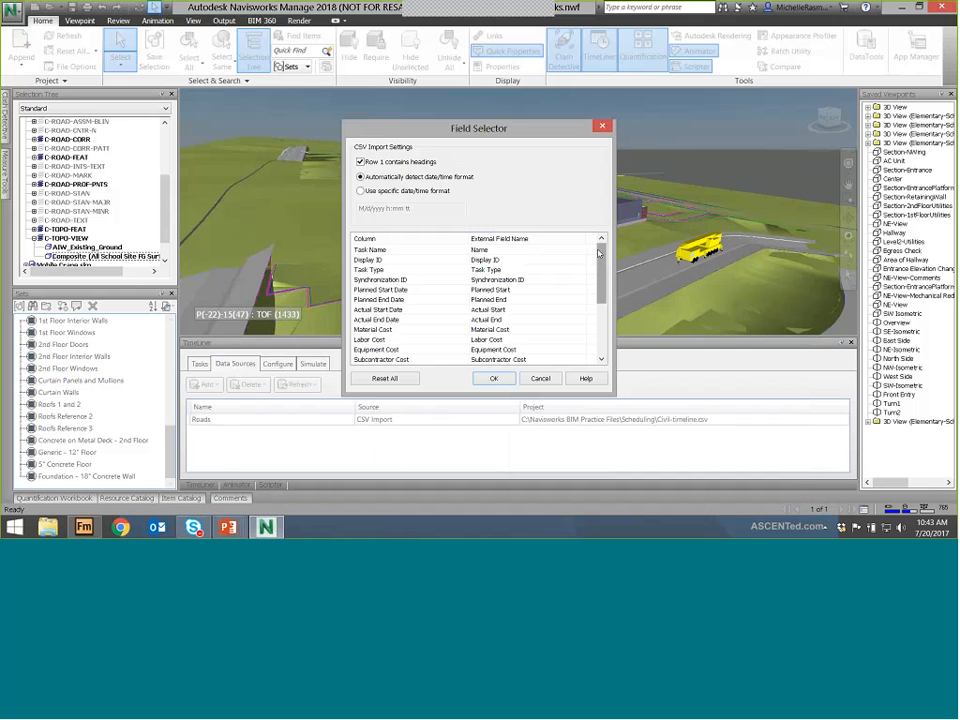
scroll(475, 300, down, 3)
click(493, 378)
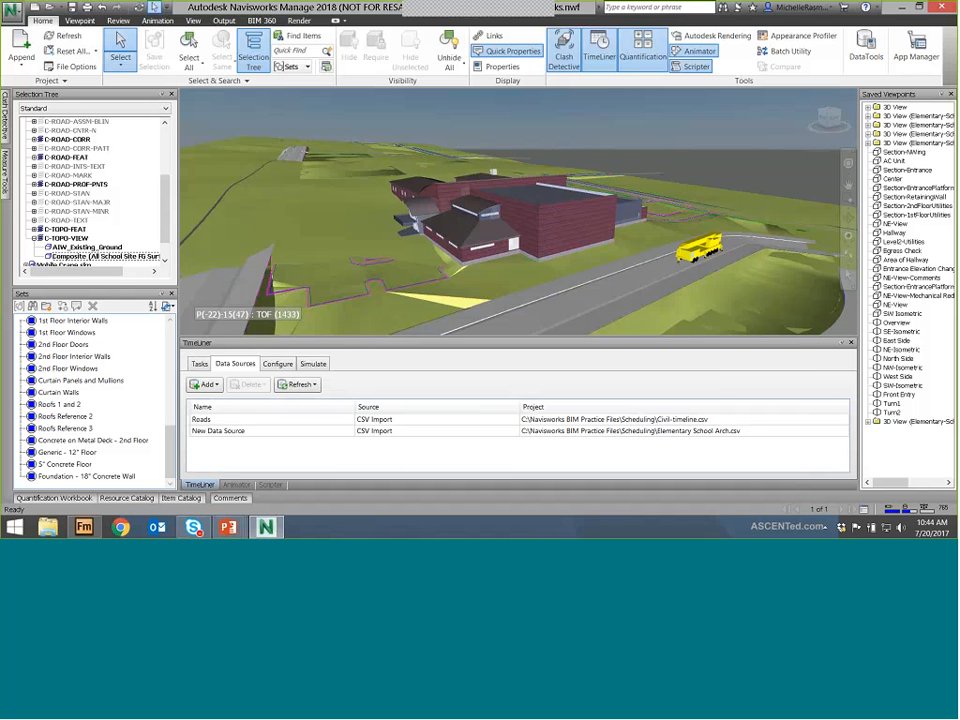
Rename the Elementary School Arch.csv data source as Bldg
right_click(258, 433)
click(298, 500)
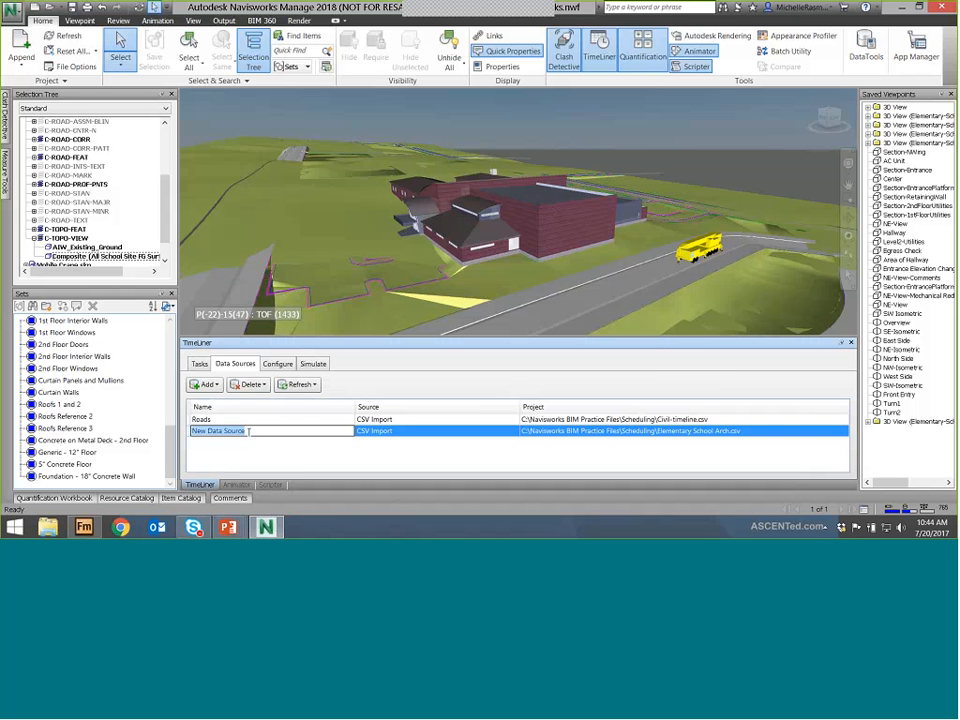
text(Bldg)
key(Return)
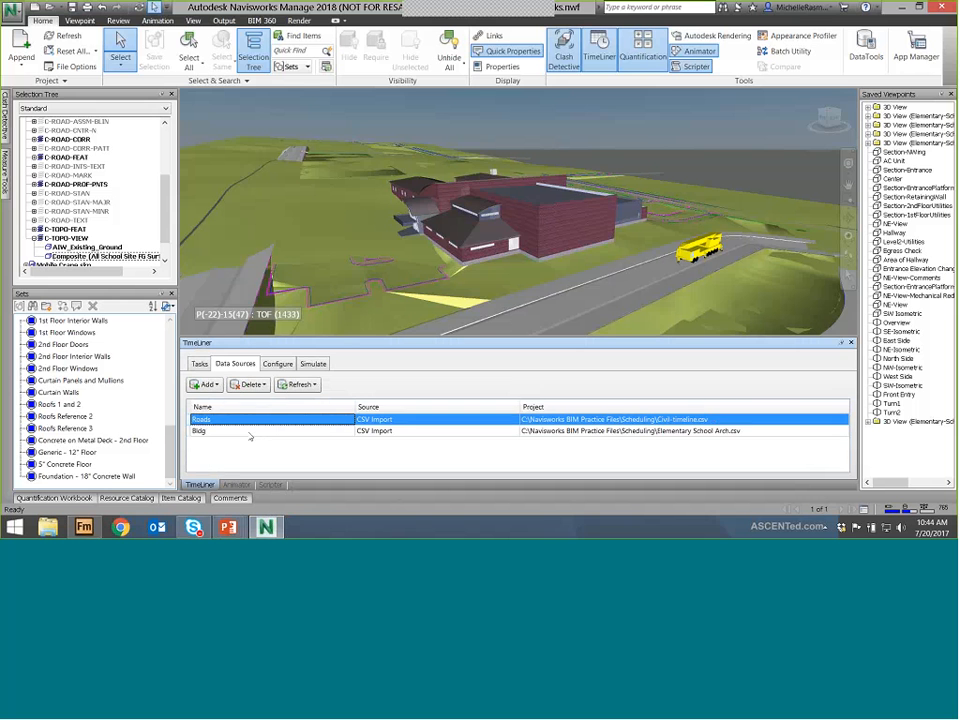
Rebuild the task hierarchy from the Bldg data source and dismiss the import warning
right_click(330, 431)
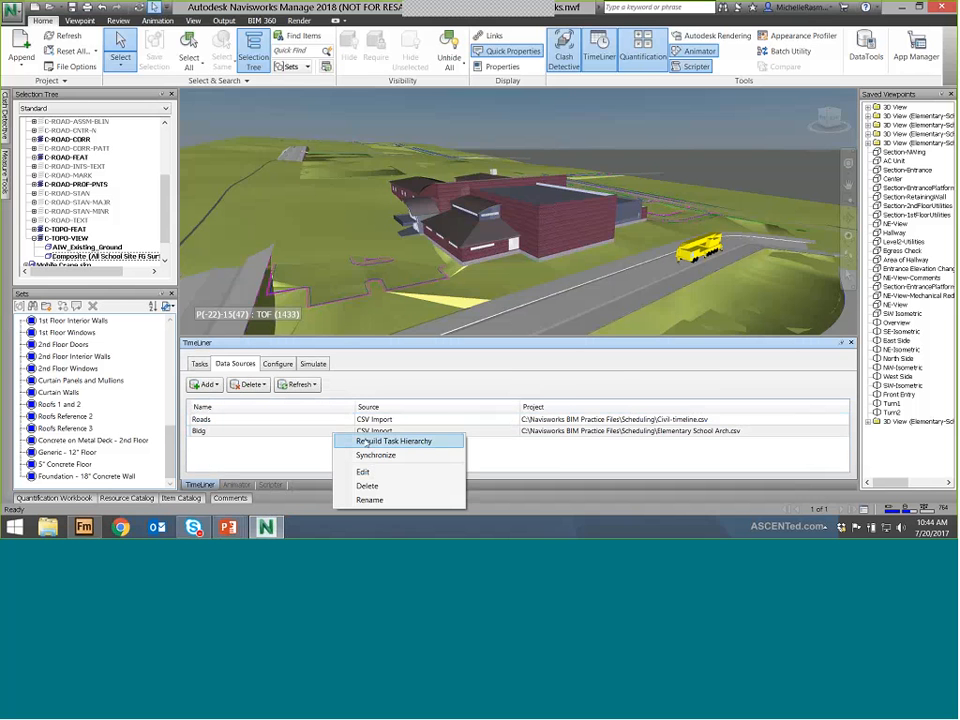
click(366, 443)
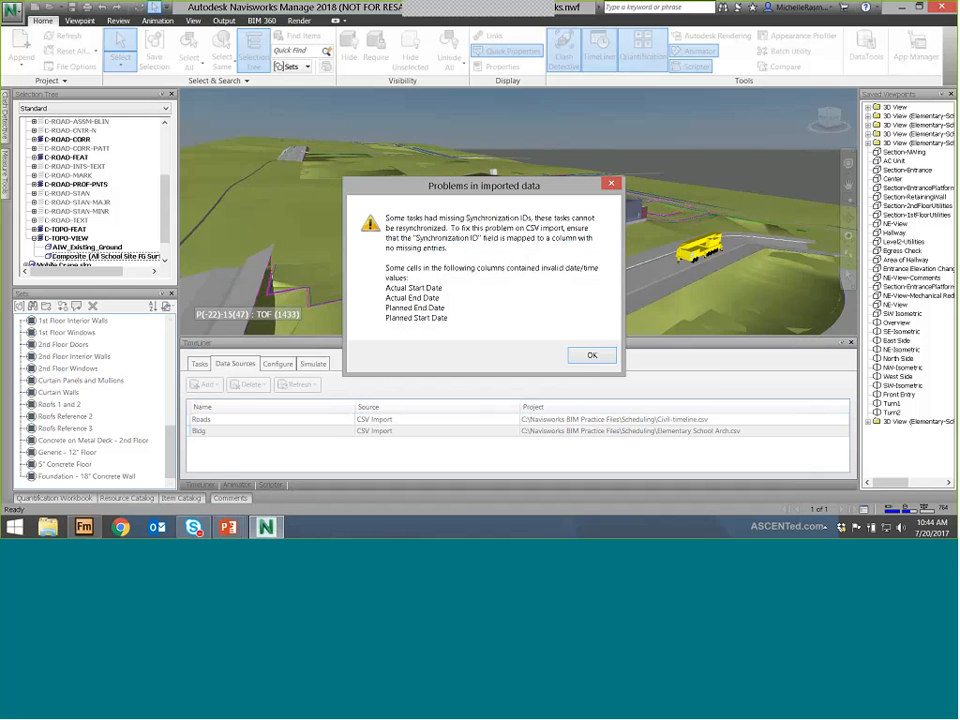
click(591, 356)
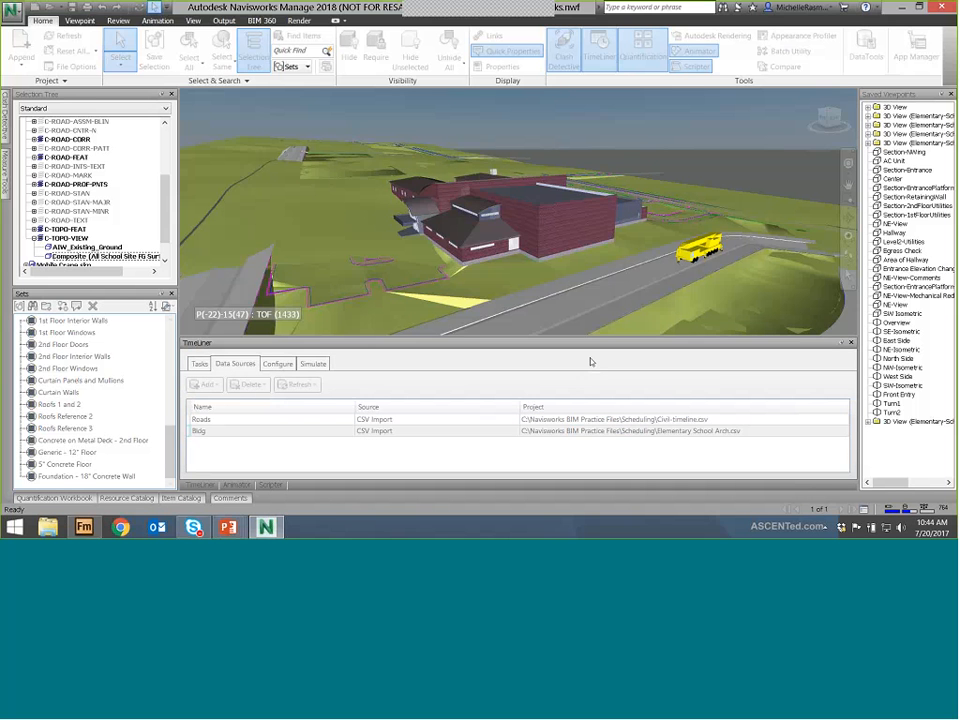
Auto-attach geometry to the building tasks using the rules mapping Column Name to Items and Selection Sets, with the Layers rule off
click(199, 364)
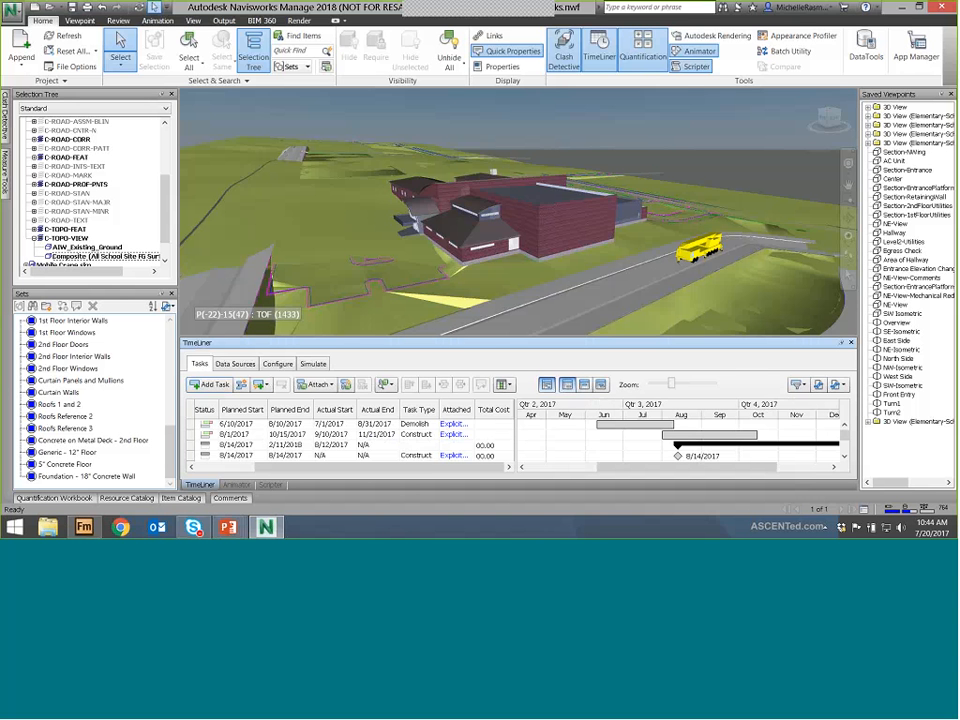
click(365, 453)
scroll(365, 453, down, 4)
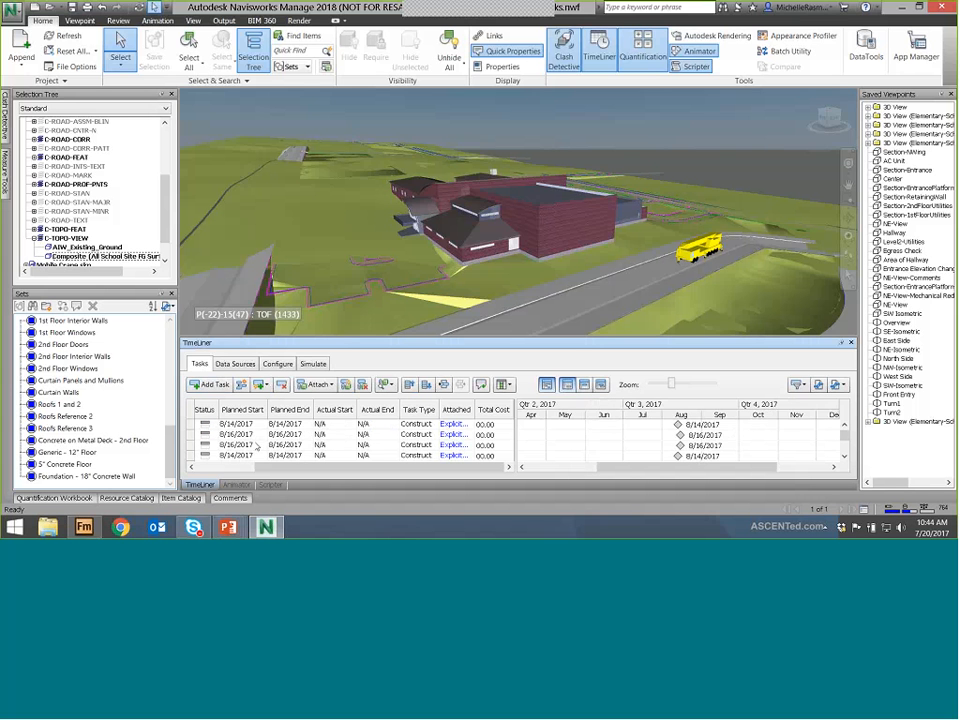
scroll(365, 453, down, 3)
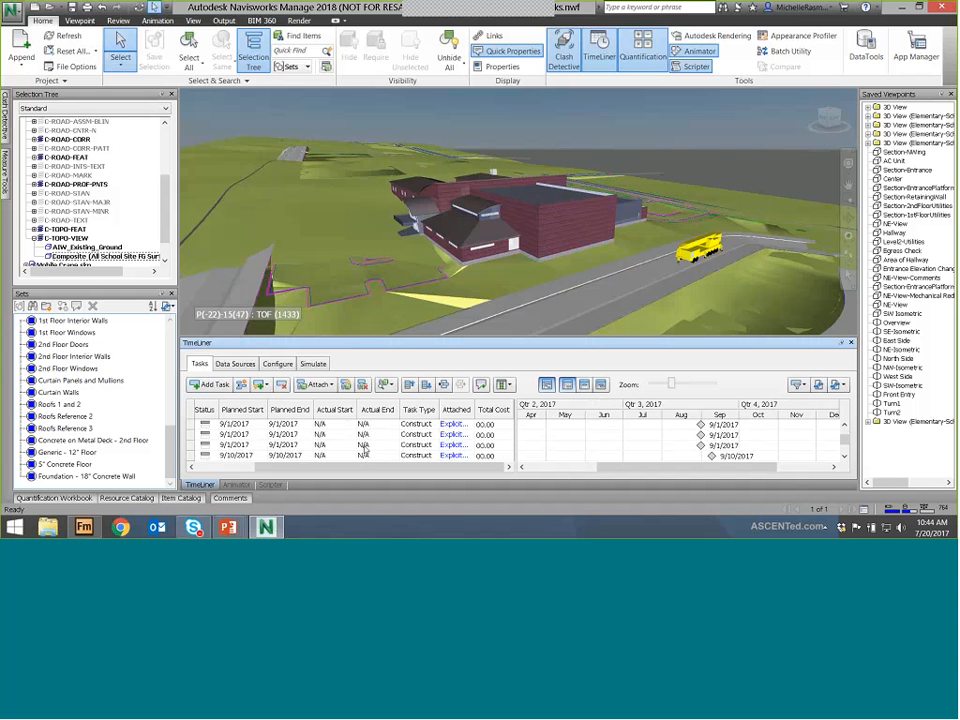
scroll(365, 453, down, 4)
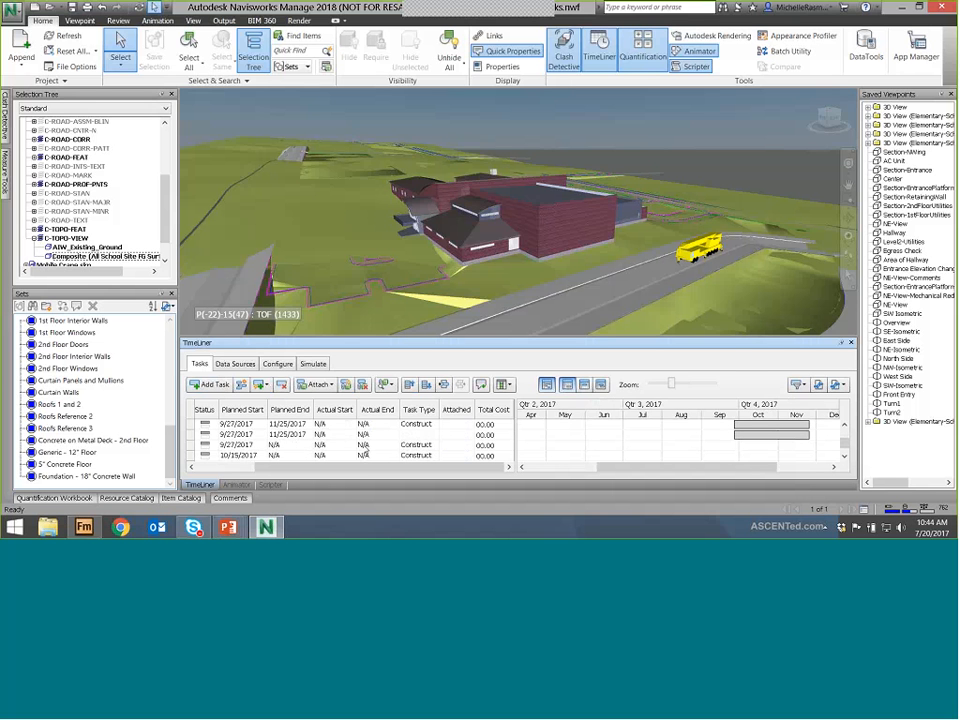
scroll(436, 437, down, 5)
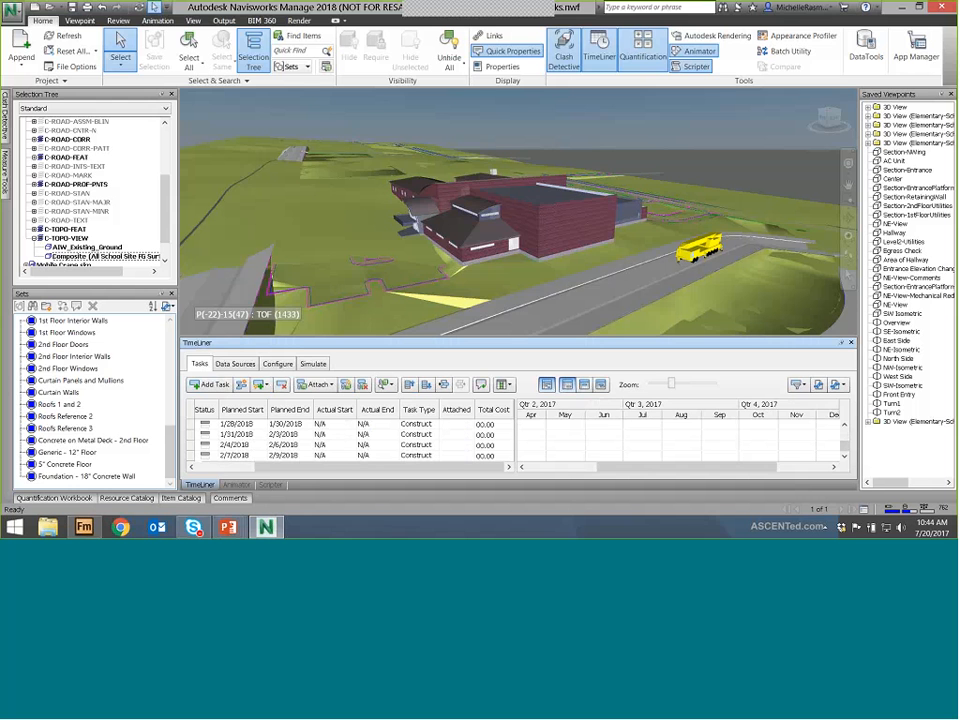
click(346, 387)
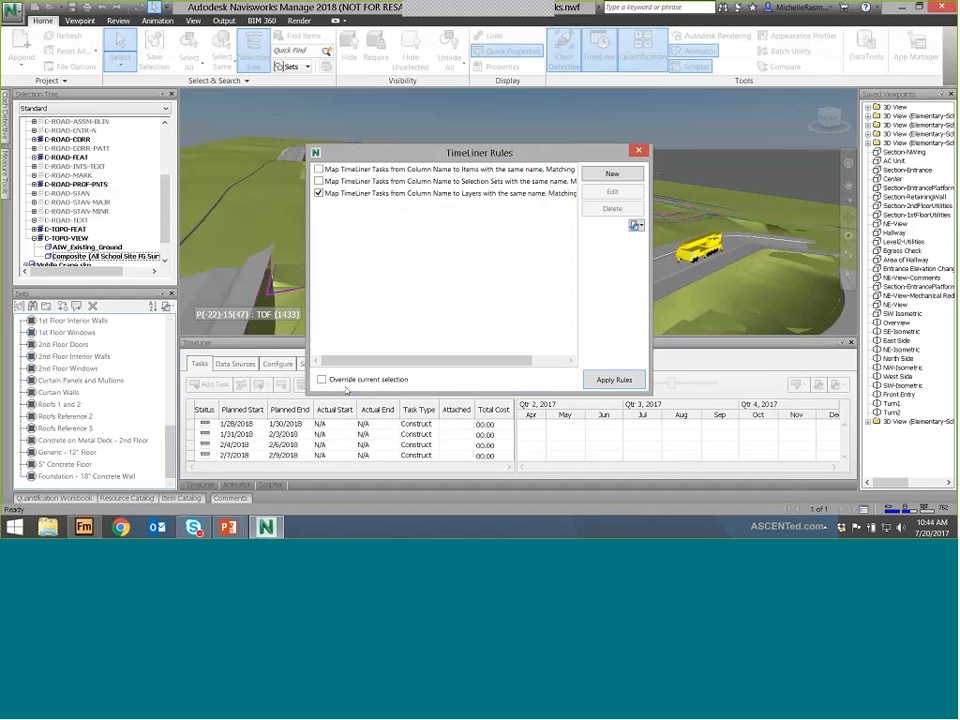
click(319, 193)
click(319, 181)
click(319, 169)
click(608, 379)
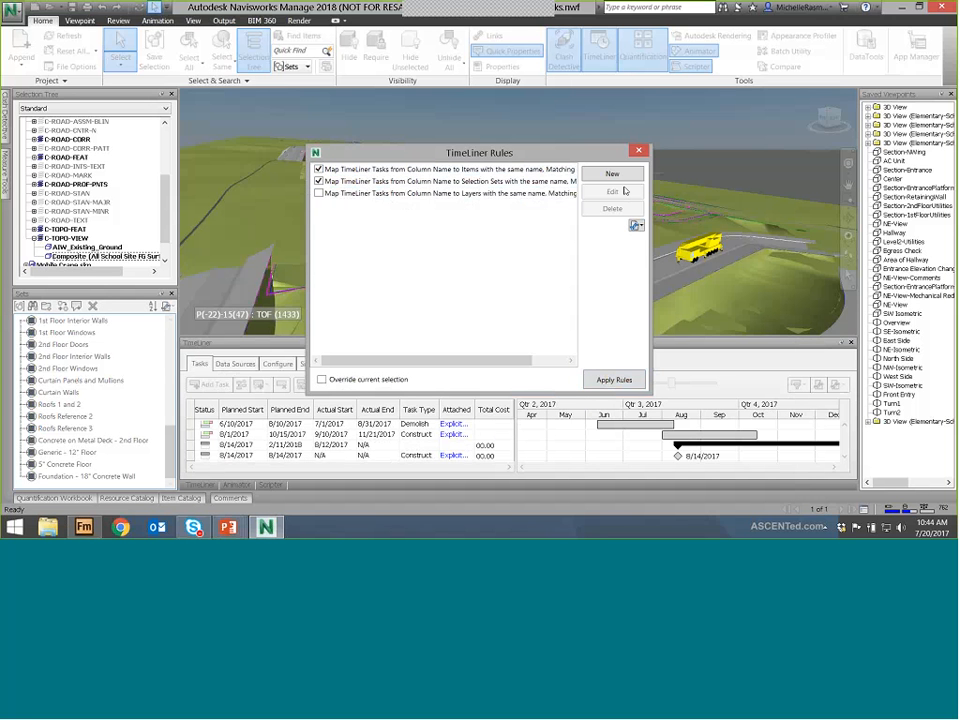
click(639, 150)
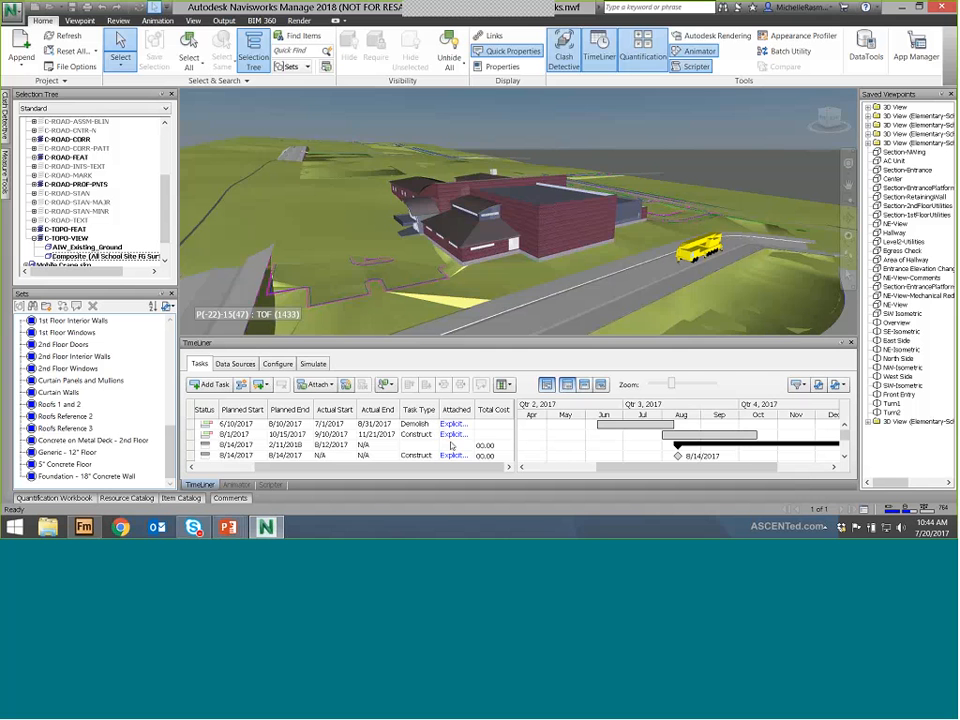
Check which selection sets are attached to the building tasks, widening the Attached column to read their names
click(451, 446)
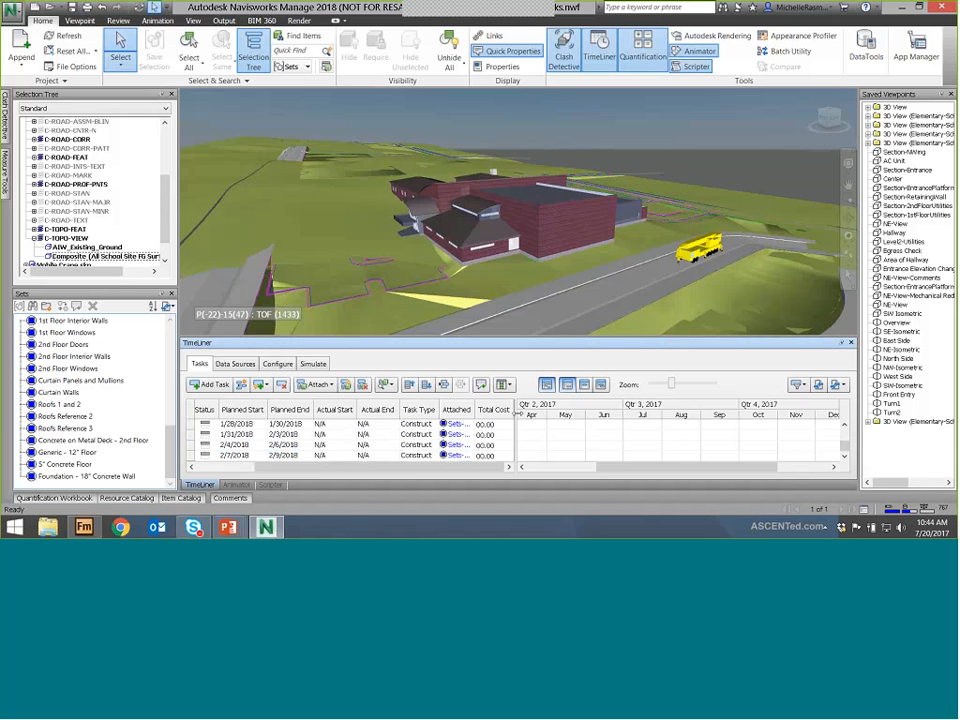
scroll(486, 432, left, 3)
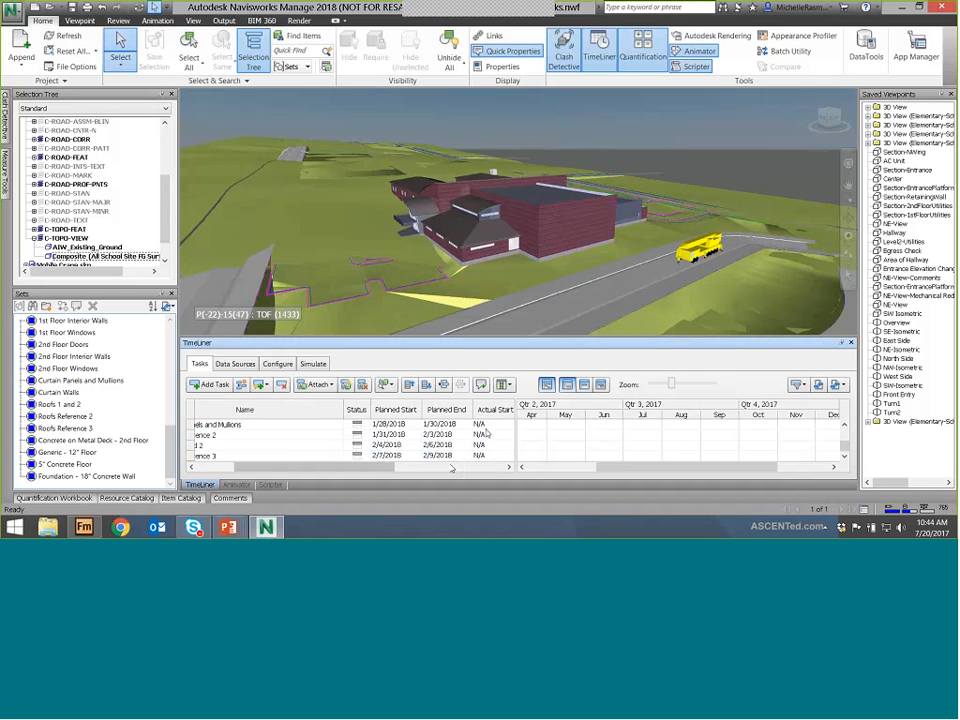
drag(300, 467, 451, 469)
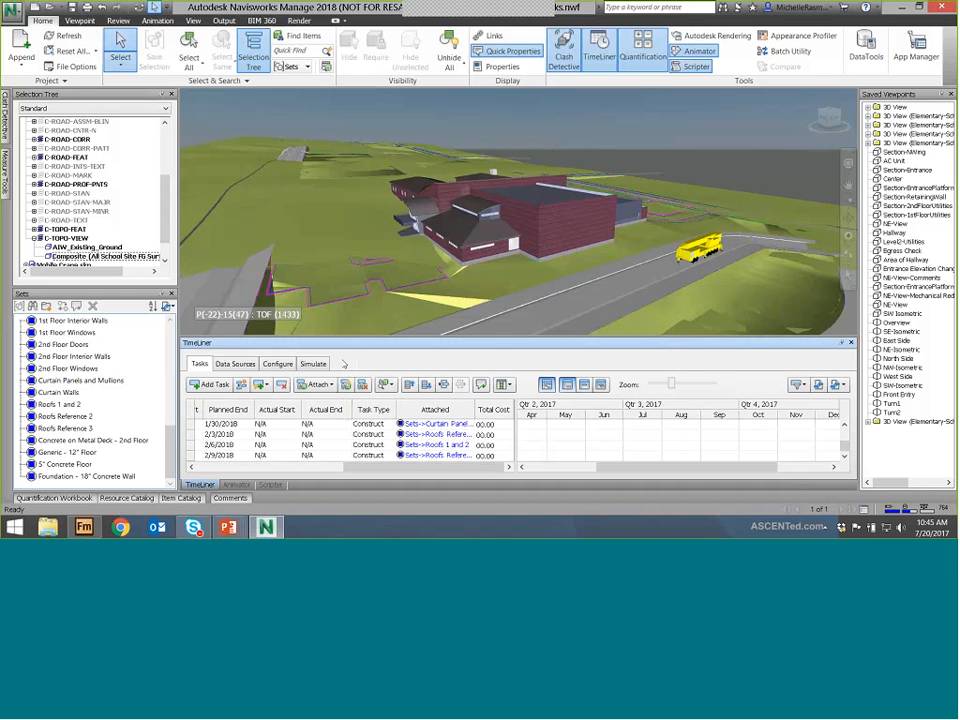
Play the construction schedule simulation and move it back to 10/27/2017 to examine the tasks active on that date
click(313, 364)
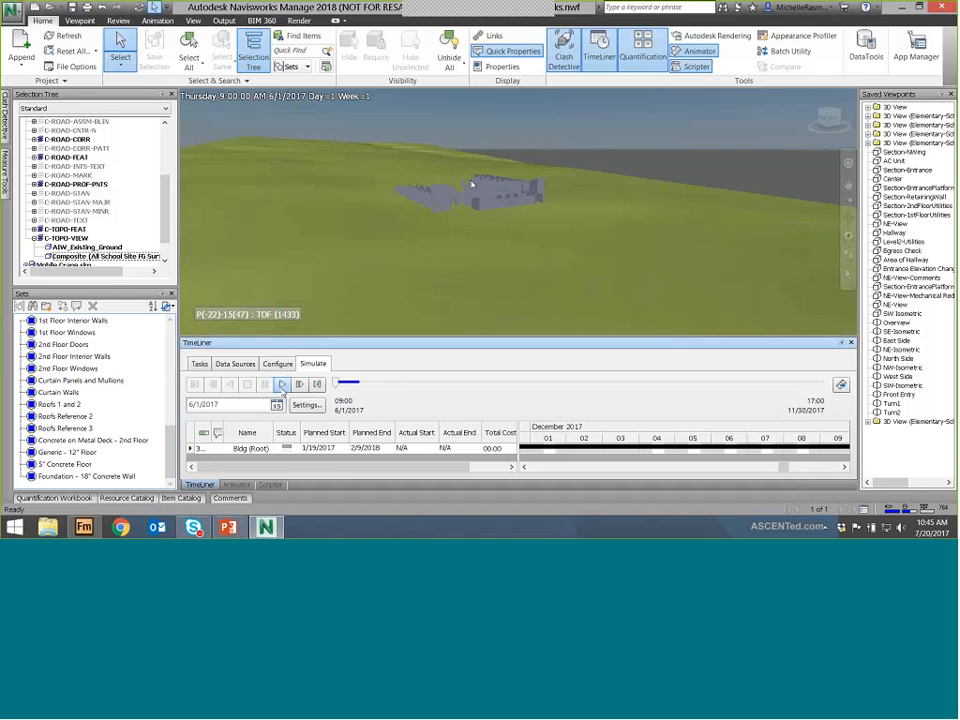
click(283, 386)
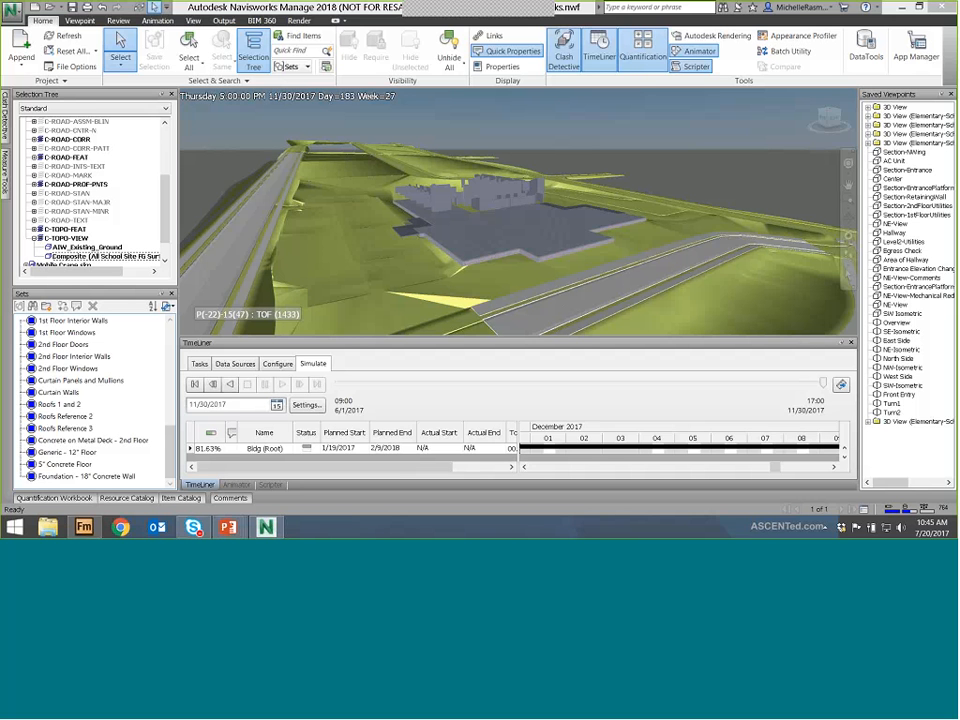
scroll(512, 453, up, 1)
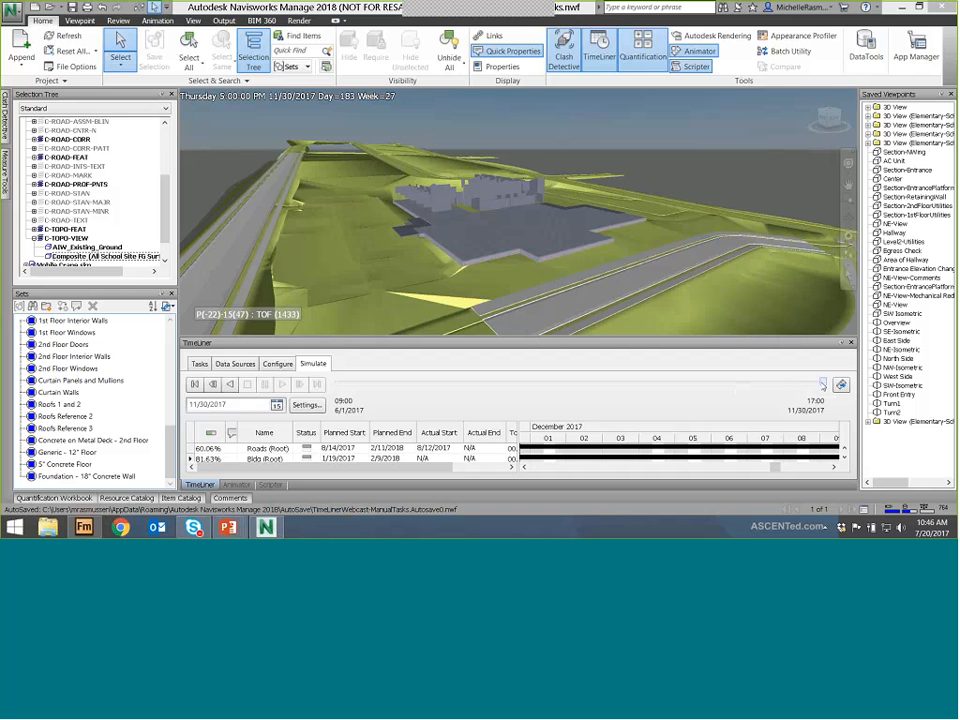
drag(822, 384, 731, 394)
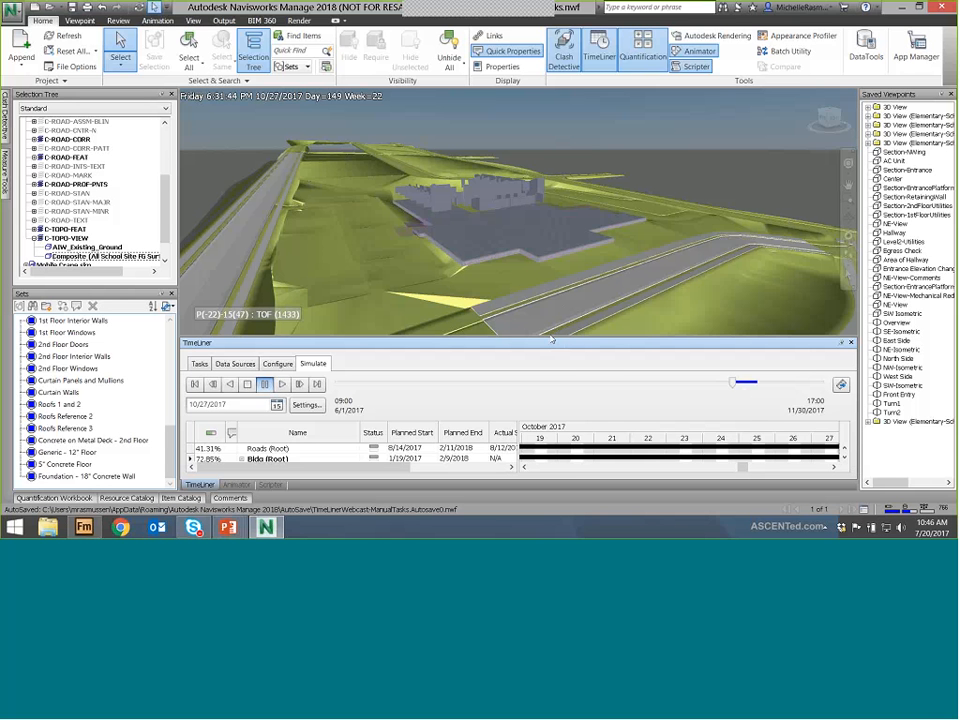
Examine the building tasks' planned end dates and attachments in an enlarged TimeLiner window and switch to the PowerPoint slides
drag(549, 337, 549, 220)
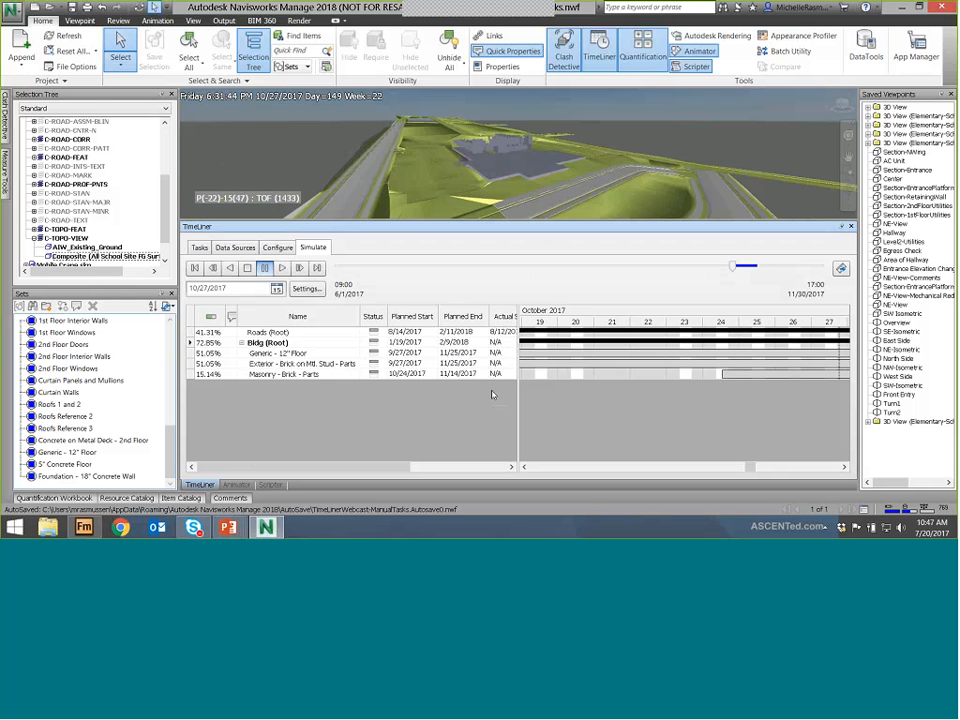
click(199, 247)
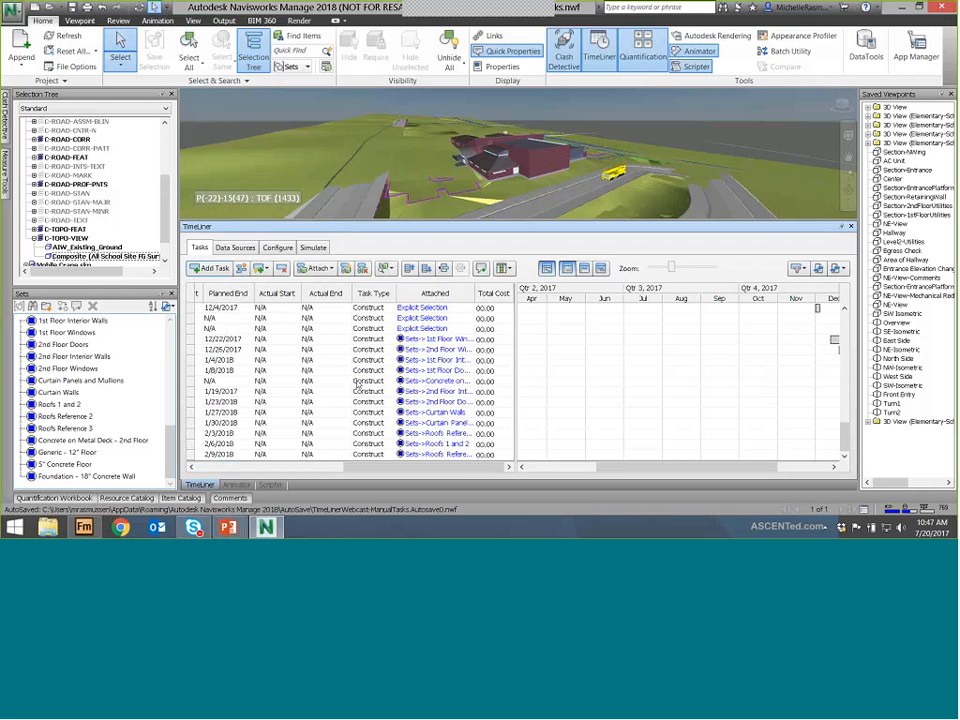
click(222, 340)
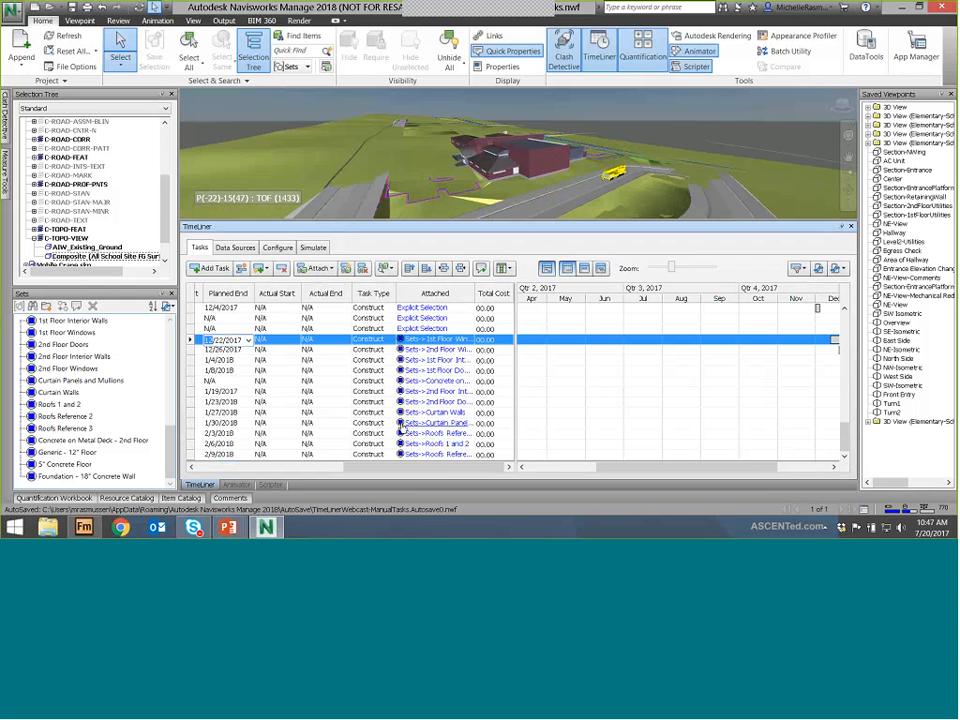
key(alt+Tab)
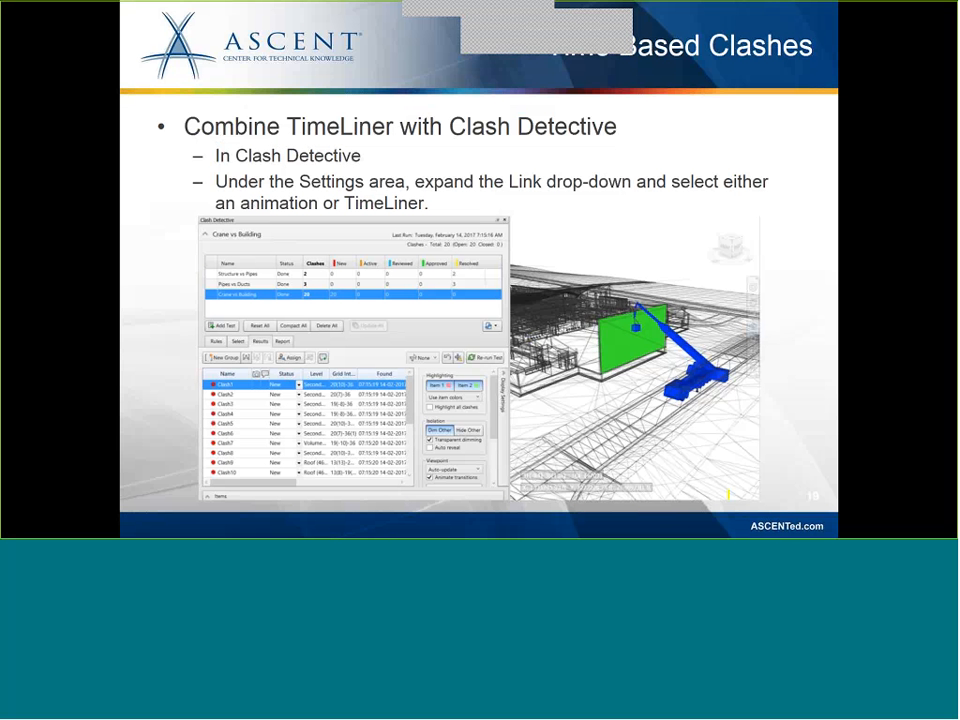